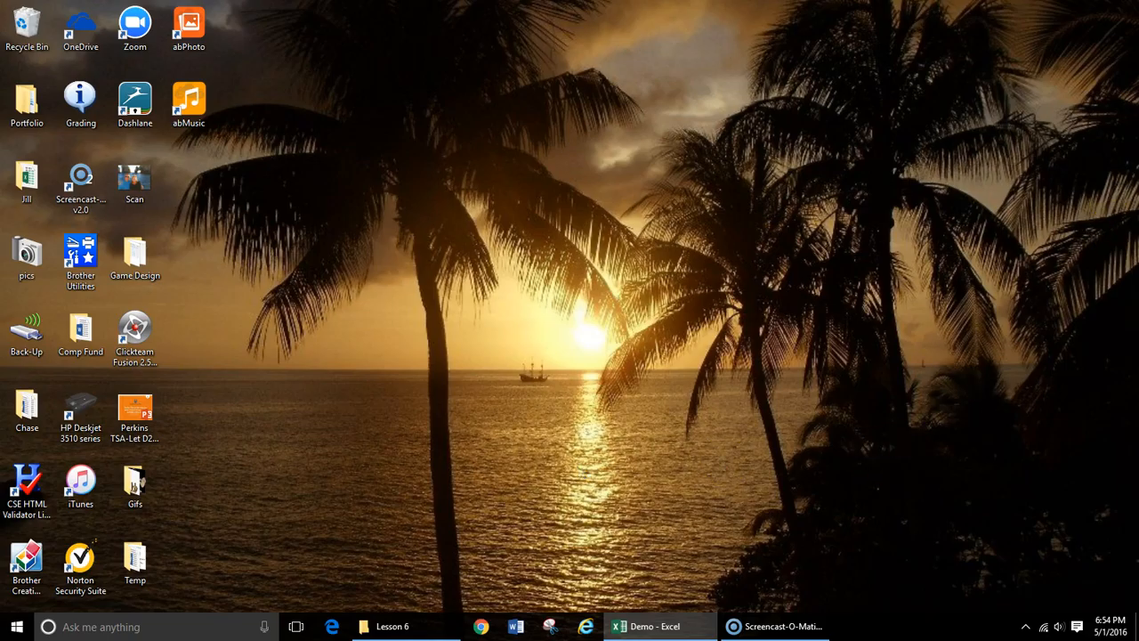
- Bring up the Demo workbook in a maximized window and merge the title cells A1:C1 without centering the text
drag(1138, 32, 488, 113)
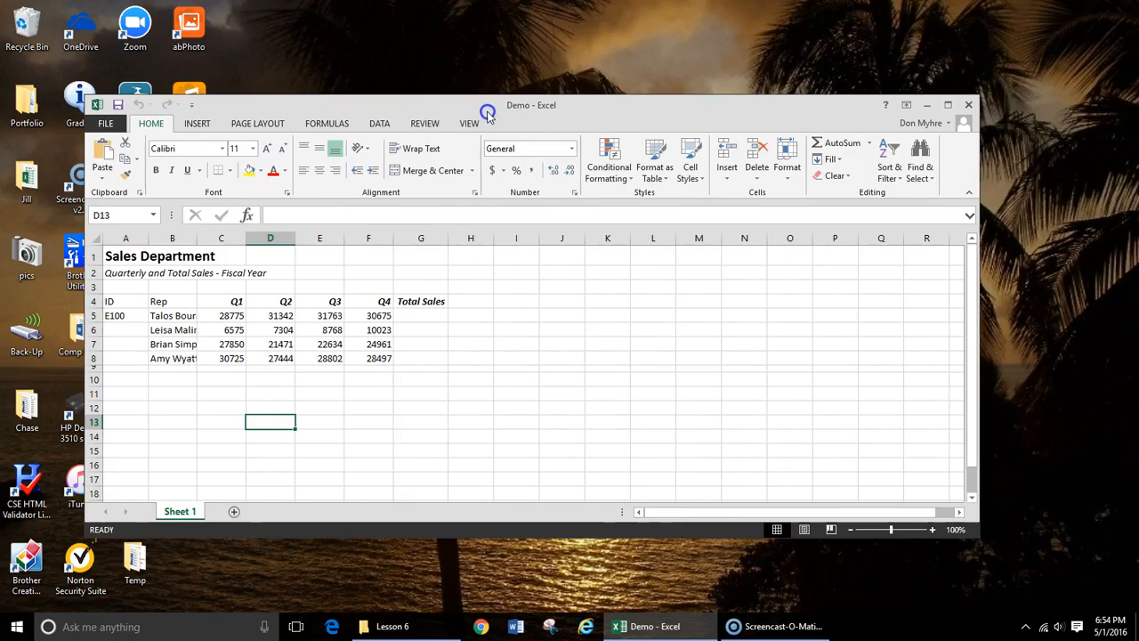
click(948, 105)
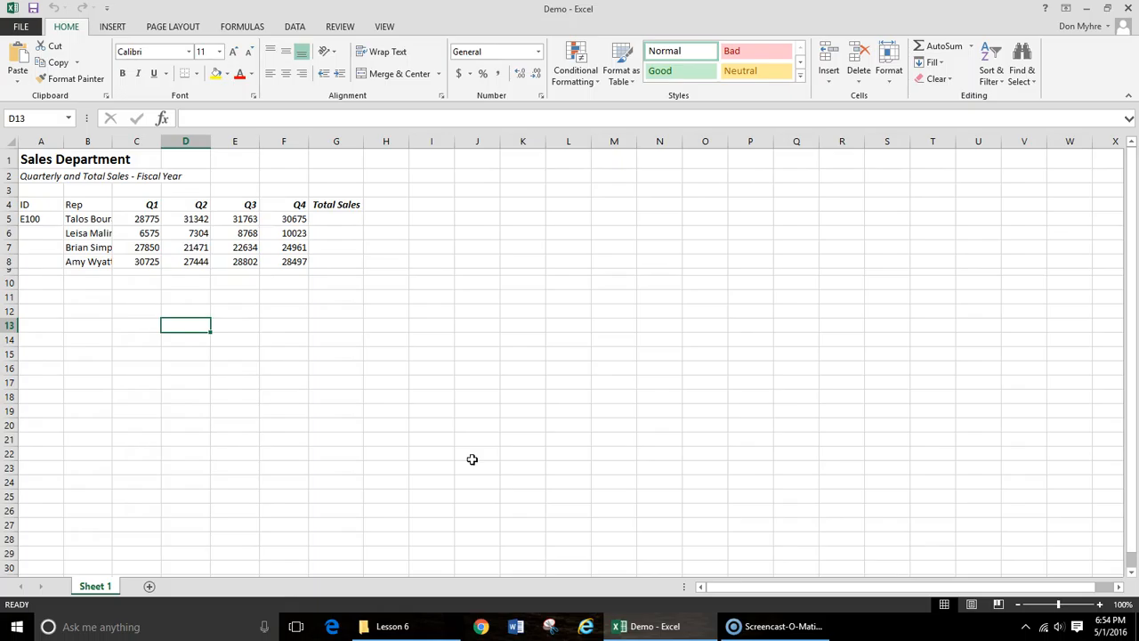
click(40, 158)
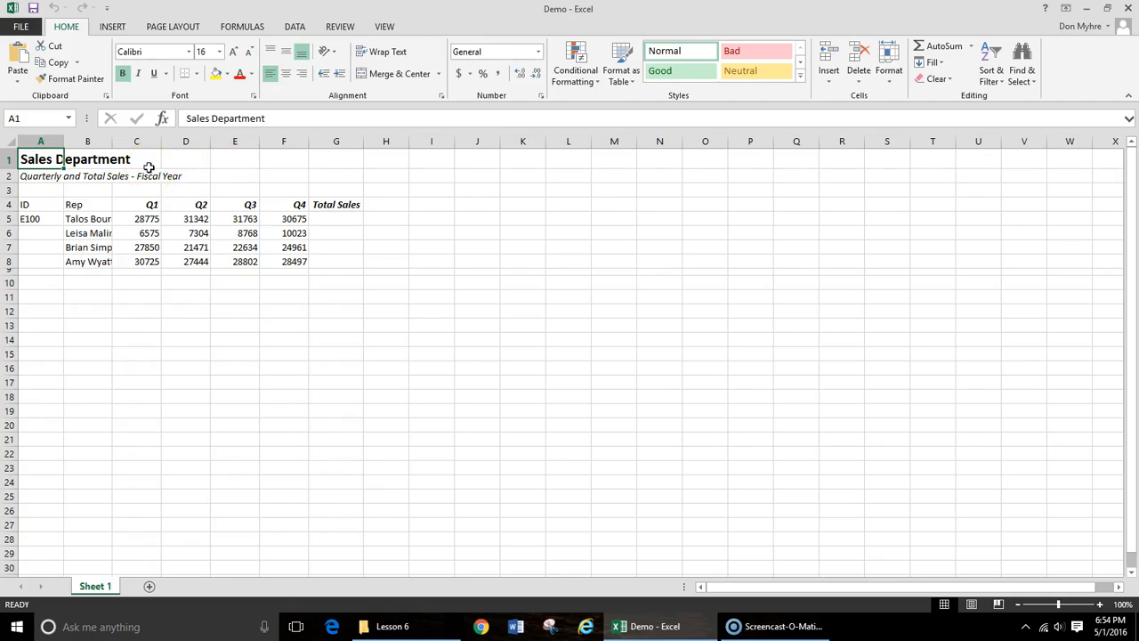
drag(36, 157, 127, 159)
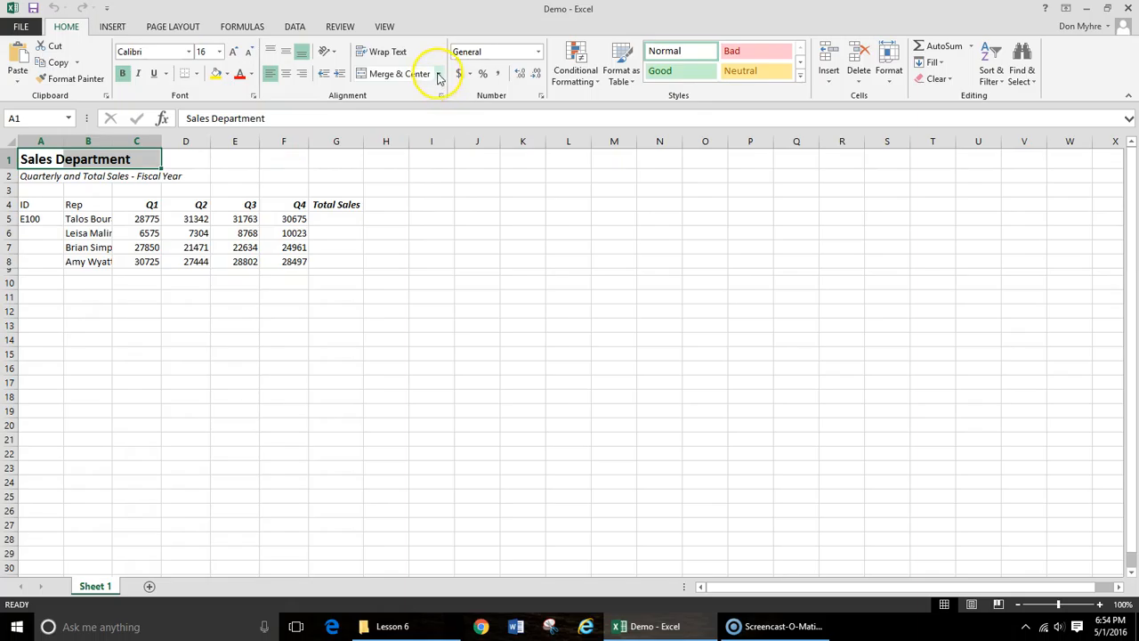
click(440, 73)
click(409, 109)
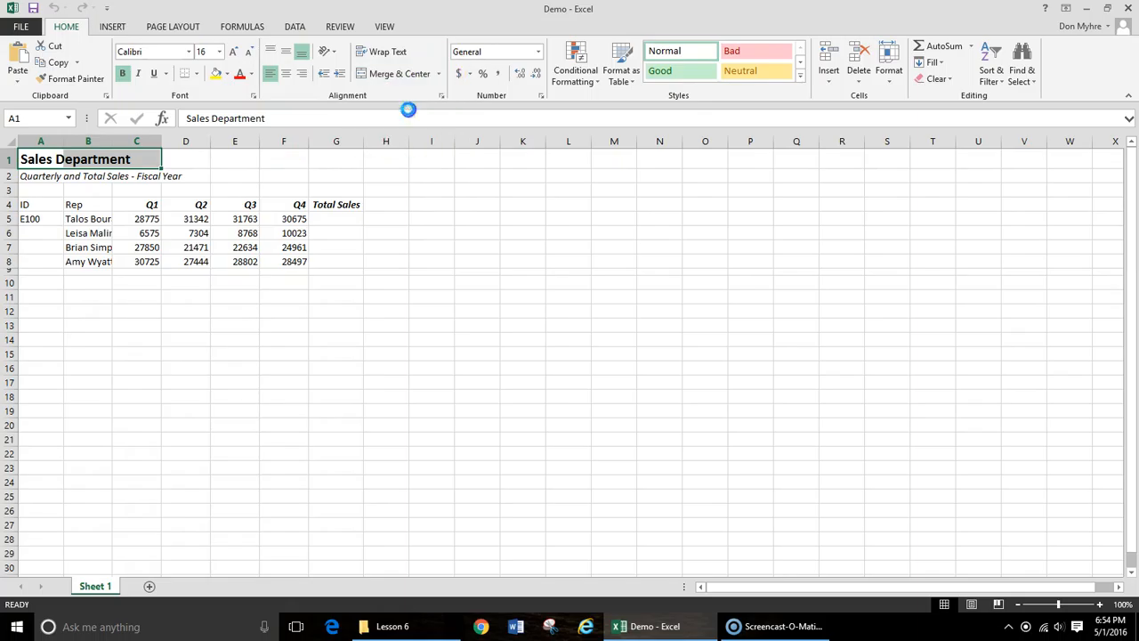
- Merge the subtitle cells A2:D2 without centering the text, and autofit the width of column B to the rep names
click(35, 175)
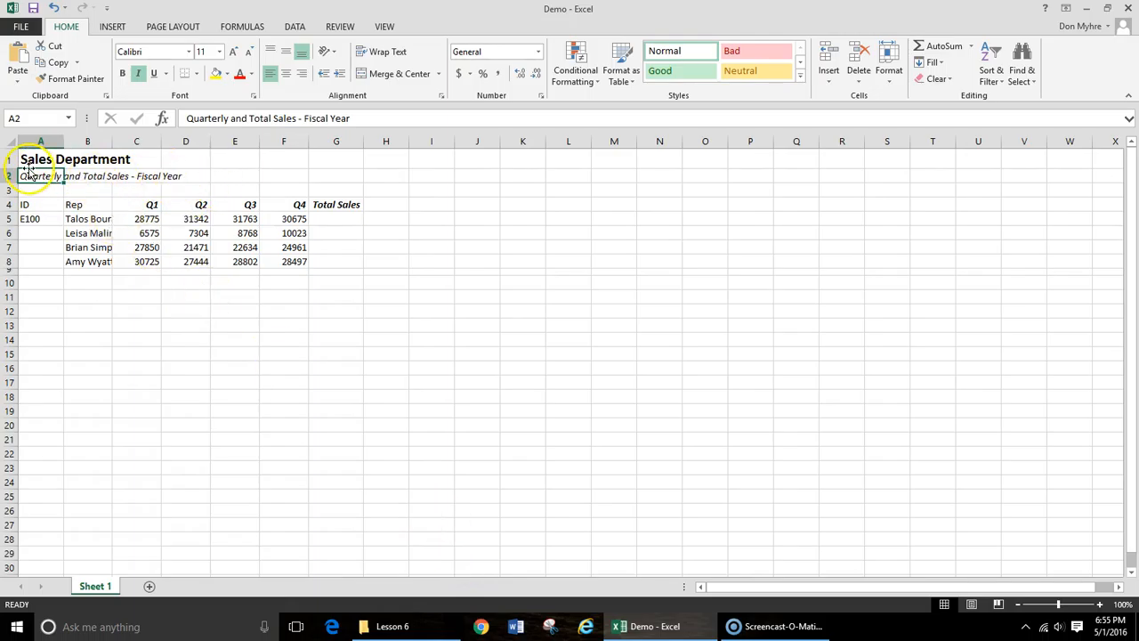
drag(30, 174, 181, 177)
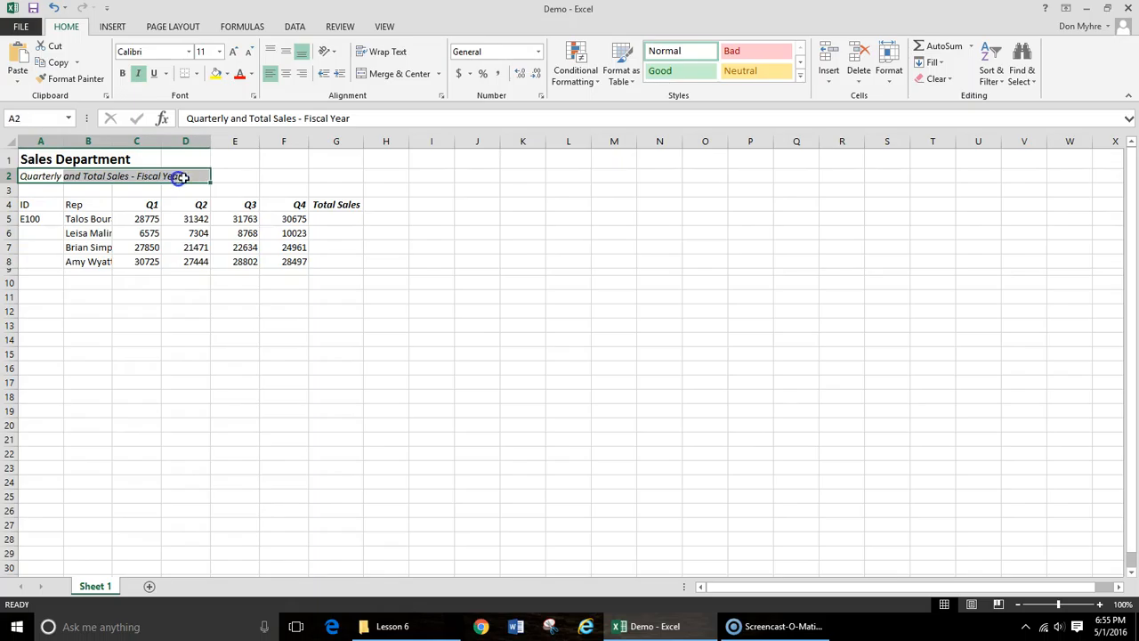
click(438, 74)
click(418, 108)
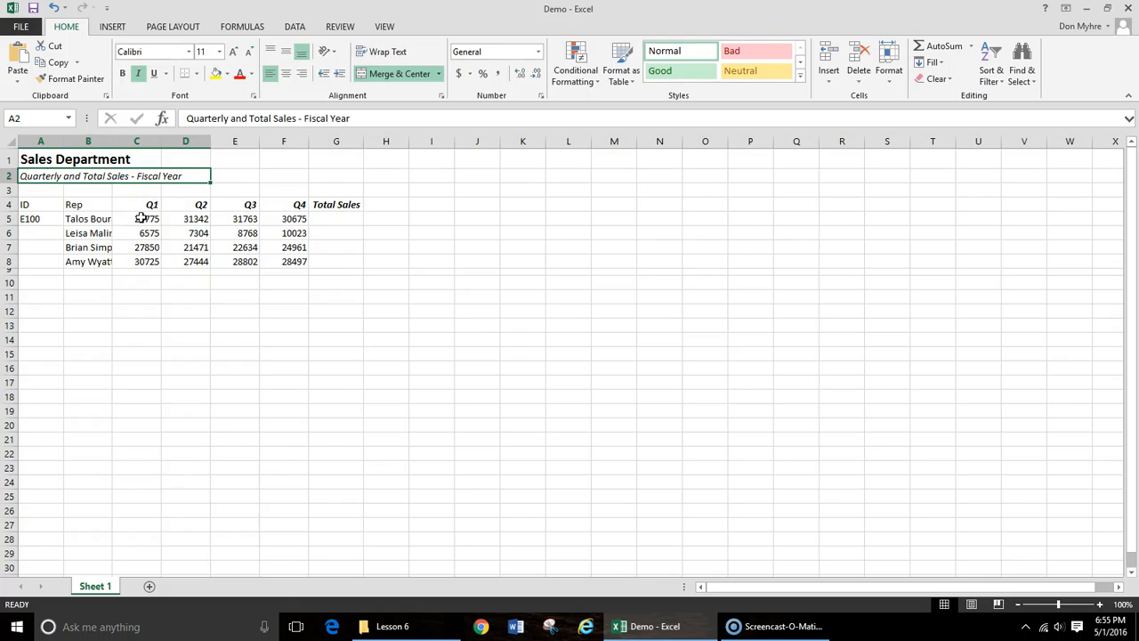
double_click(113, 142)
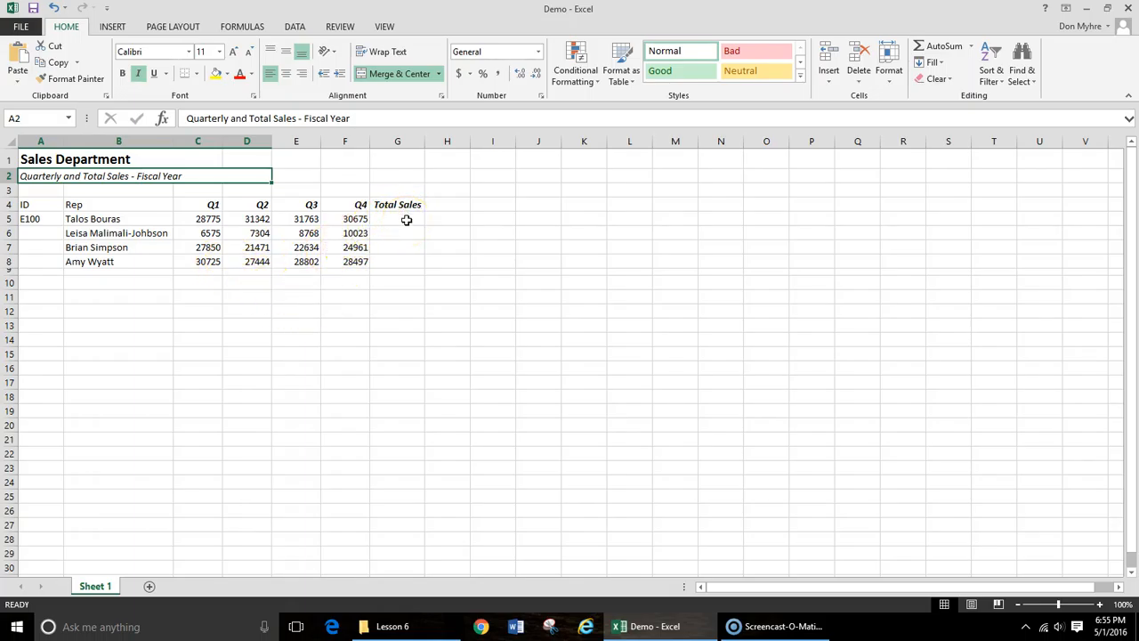
drag(205, 220, 329, 221)
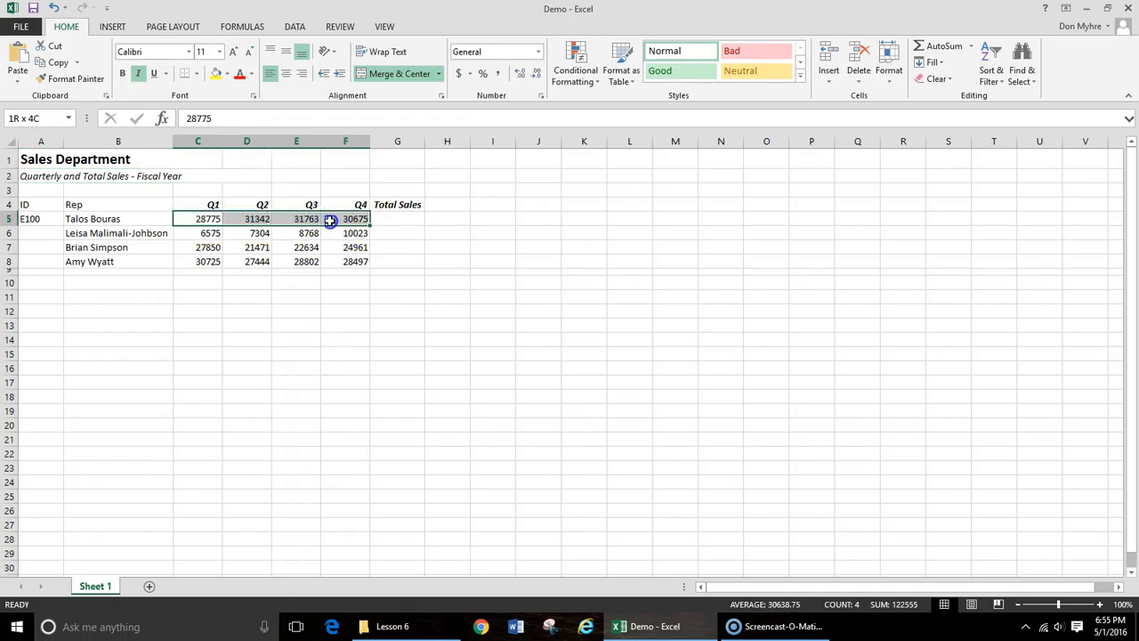
drag(329, 221, 377, 219)
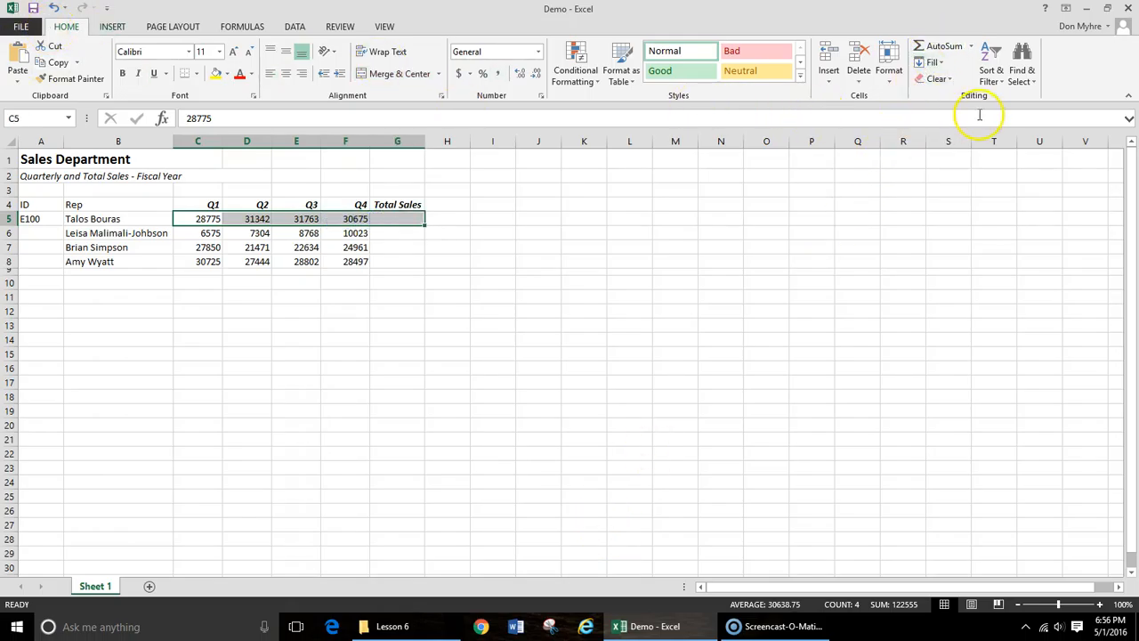
click(945, 48)
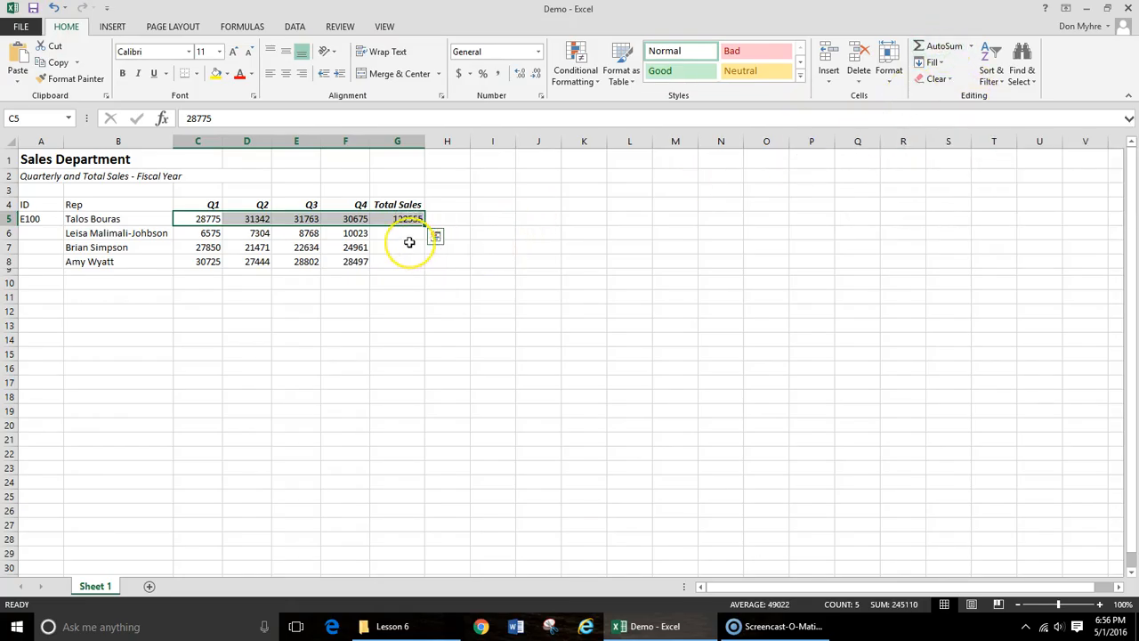
key(ctrl+z)
click(519, 310)
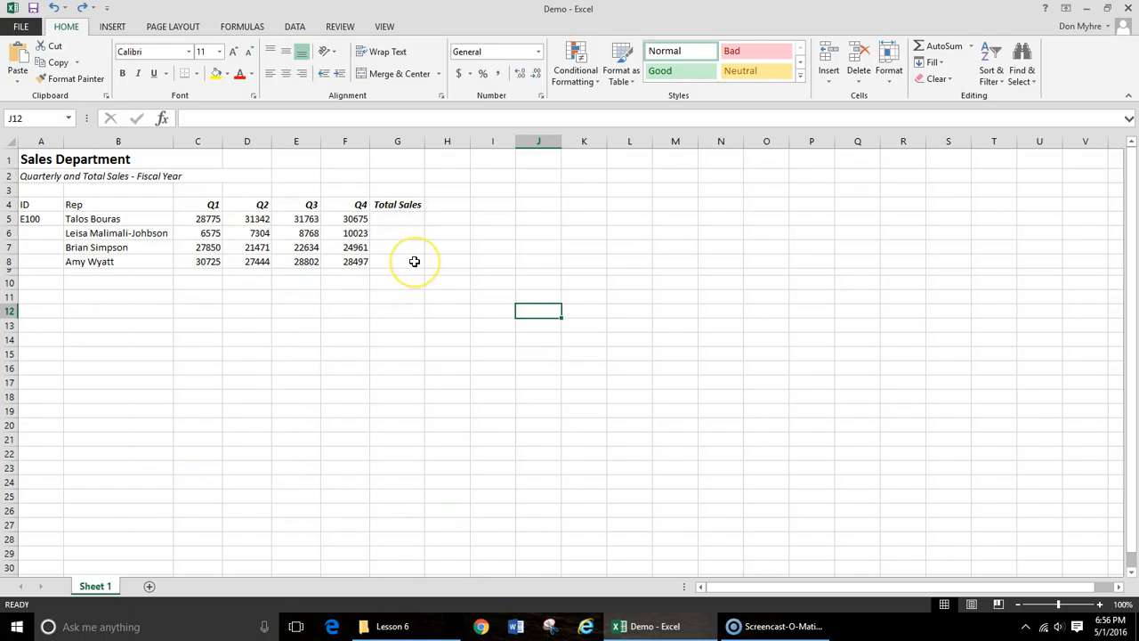
- AutoSum the range C5:G8 to fill the Total Sales column for all four reps at once
drag(211, 220, 383, 264)
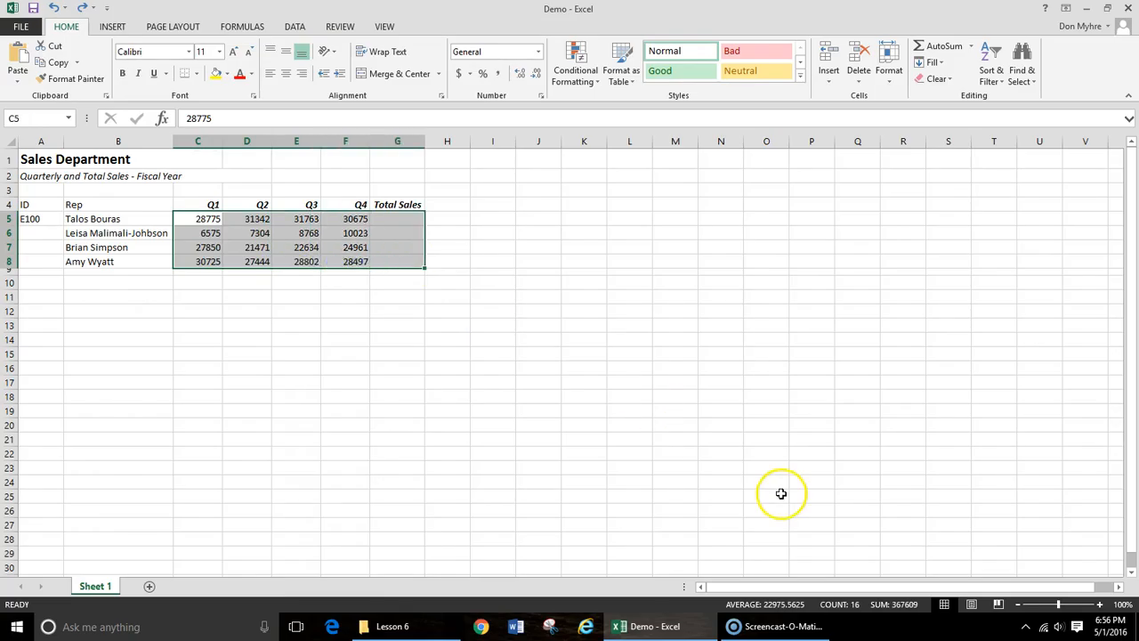
click(941, 46)
mouse_move(409, 625)
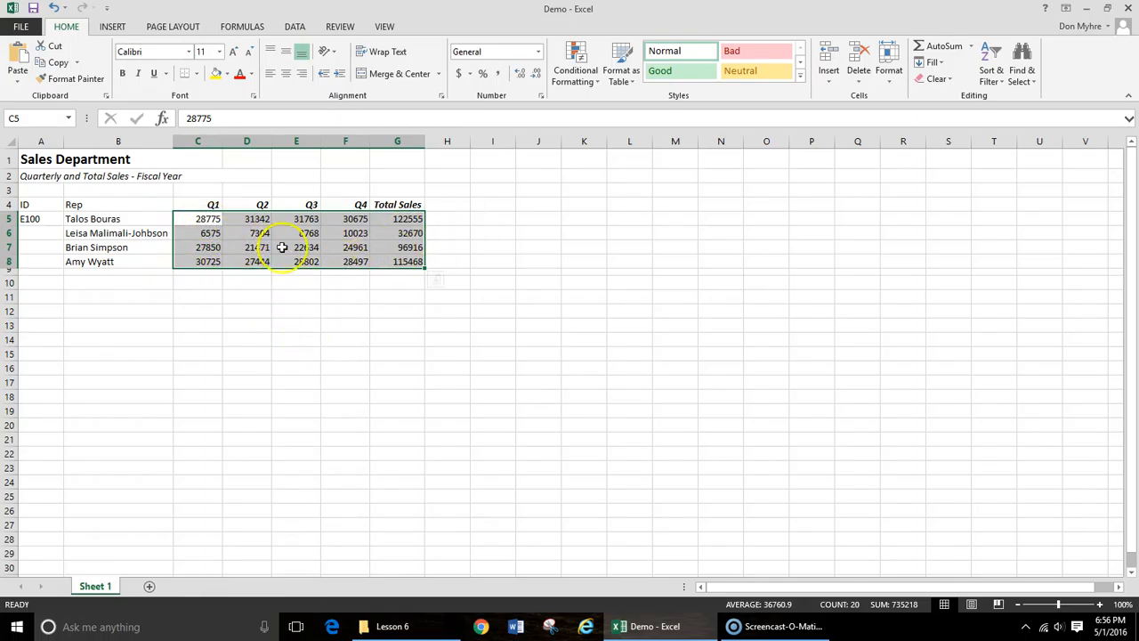
click(411, 437)
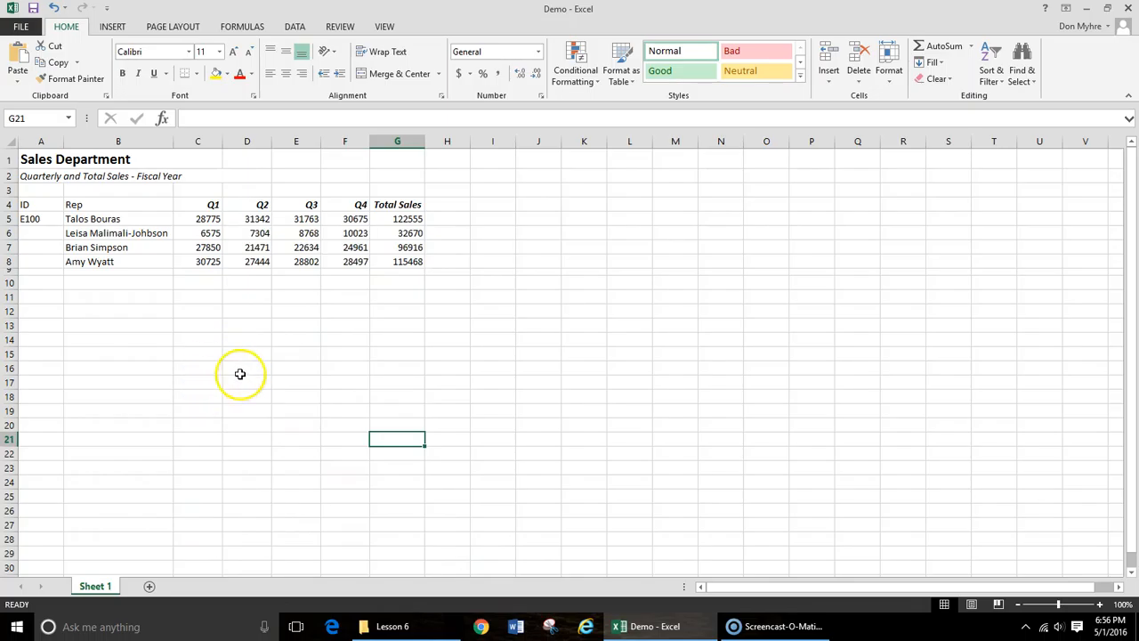
- Center the quarterly and total sales figures in C5:G8 horizontally
click(206, 219)
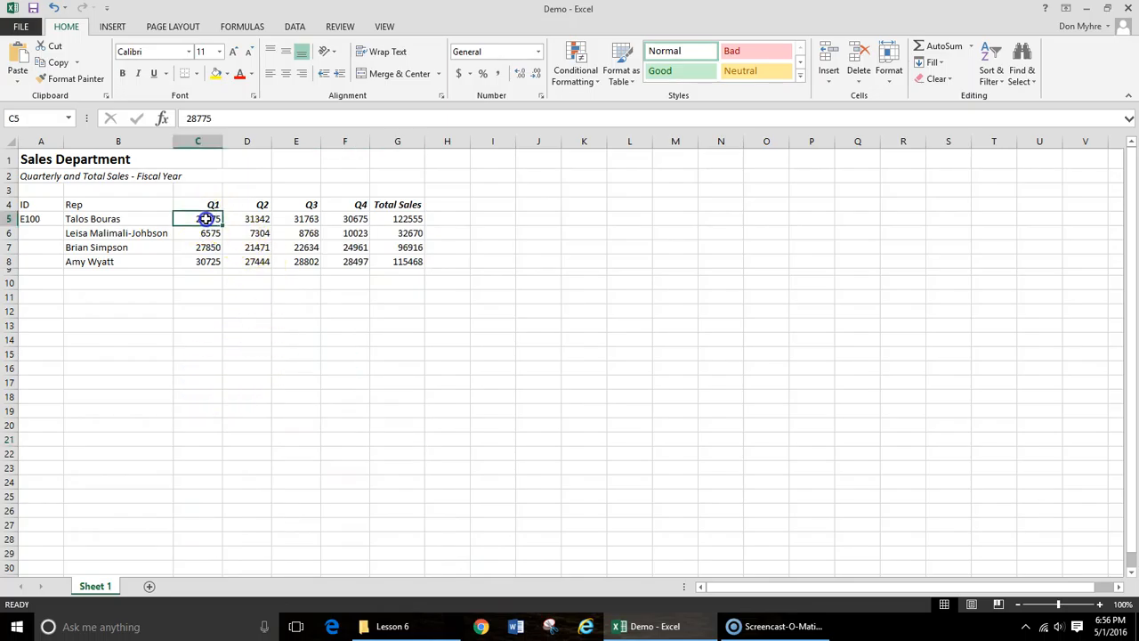
drag(206, 219, 391, 260)
click(669, 627)
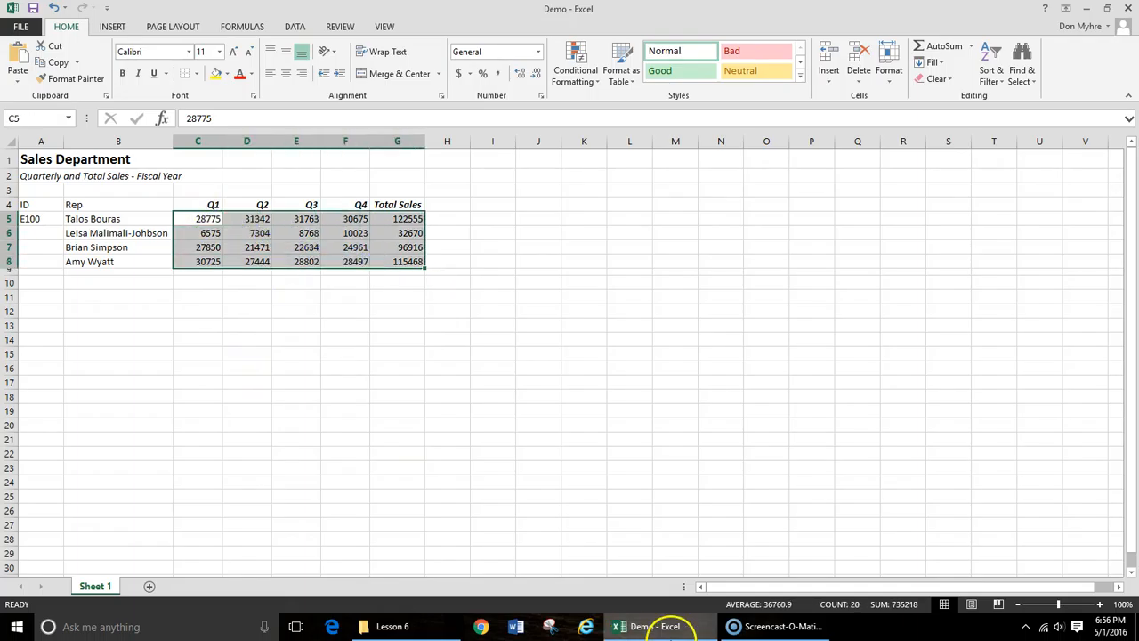
click(285, 78)
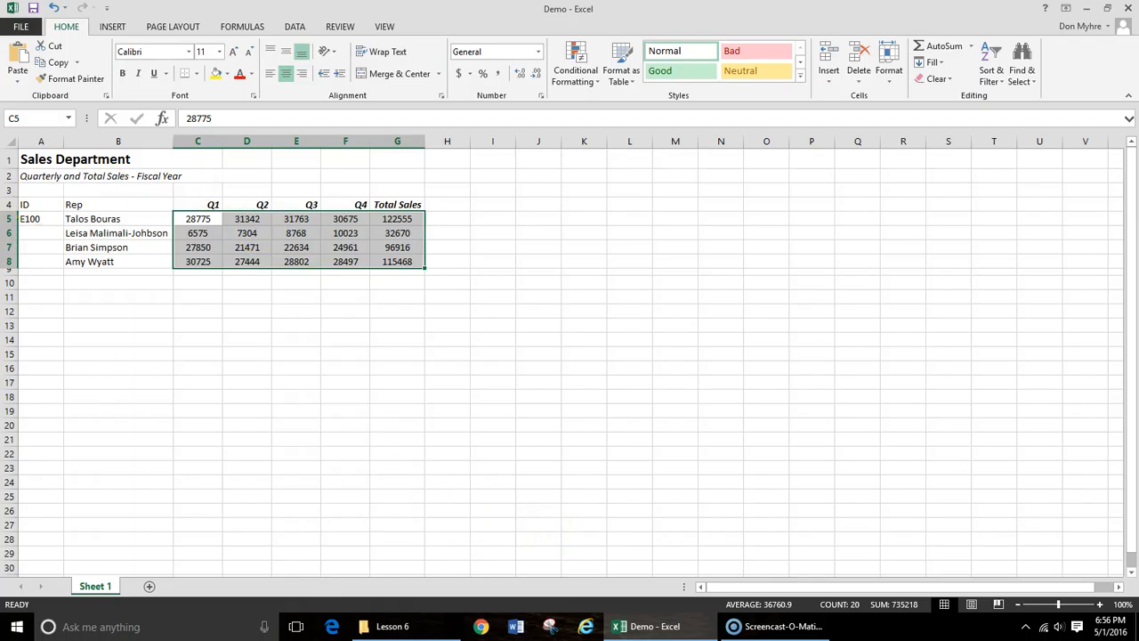
- Fill the ID series from E100 in A5 down through A8
click(42, 219)
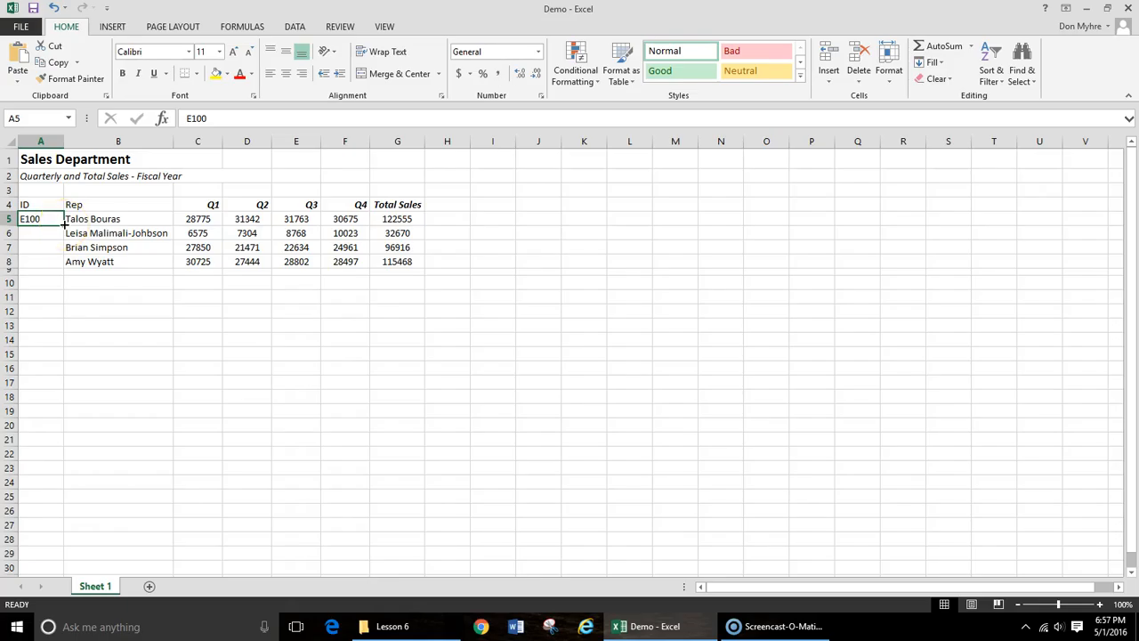
drag(64, 224, 56, 265)
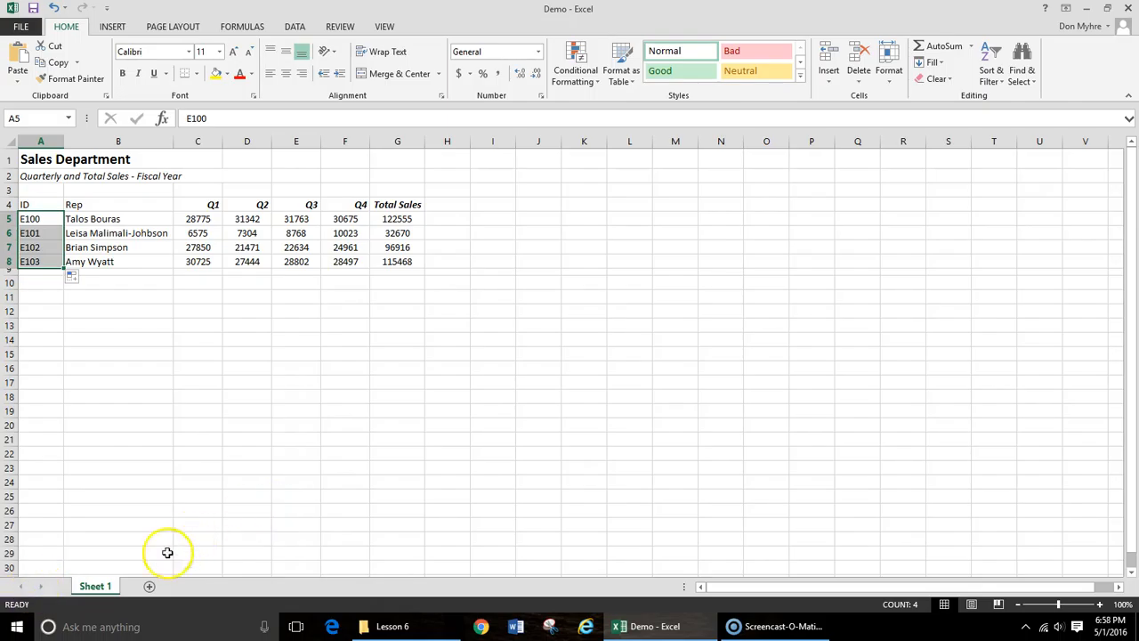
- Rename the worksheet Sheet 1 as Sales
double_click(100, 585)
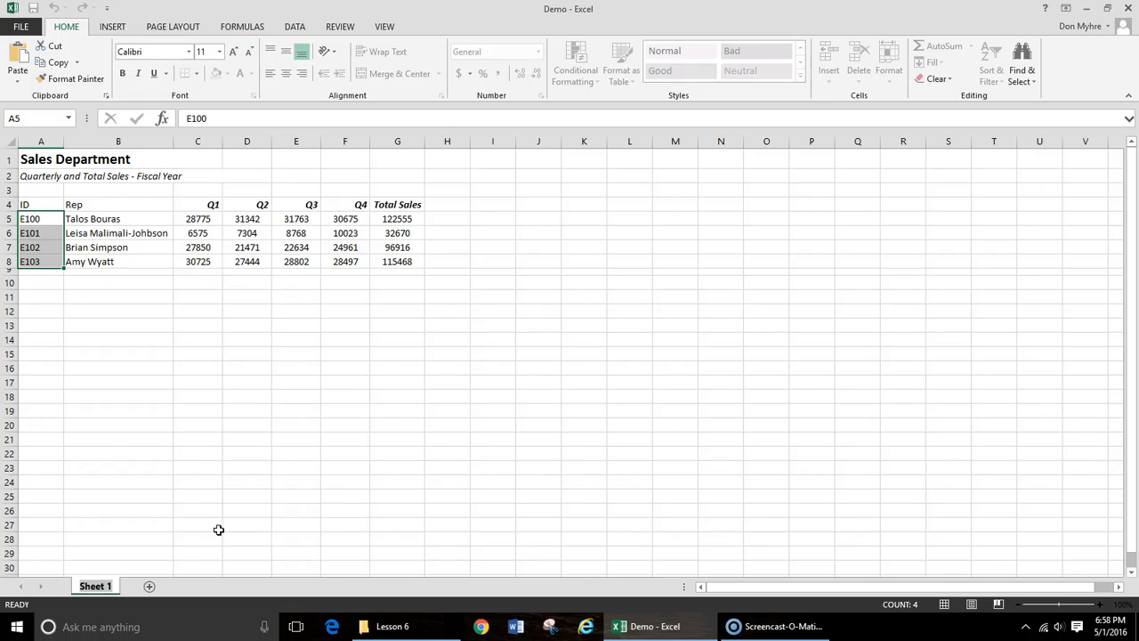
text(Sales)
key(Return)
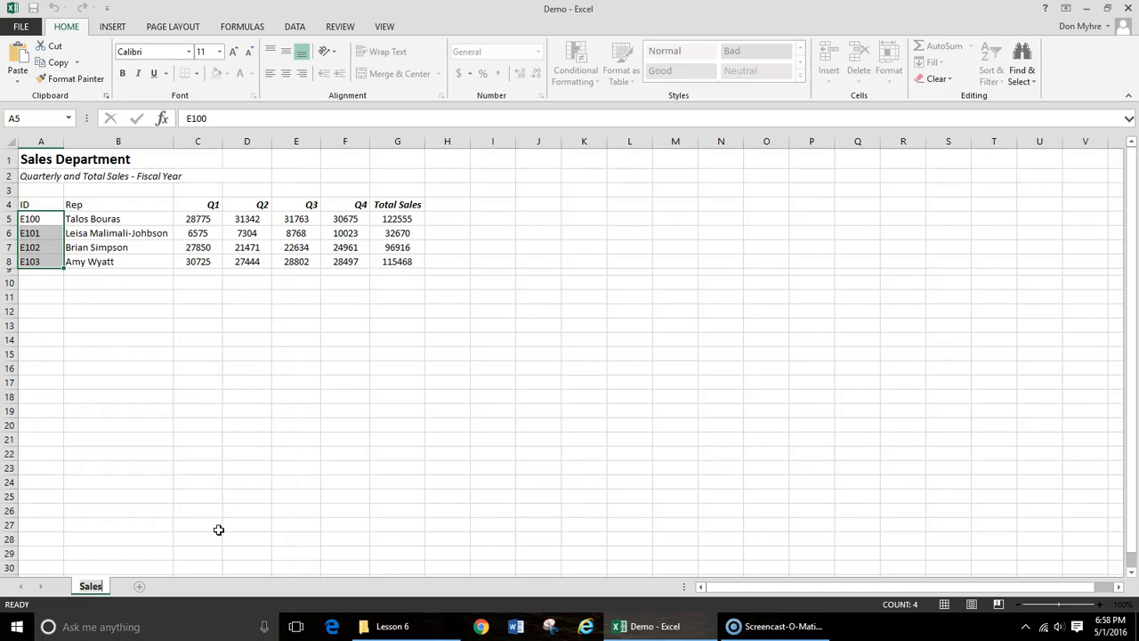
click(218, 530)
- Set the Sales sheet's tab color to a medium shade of blue from the theme's dark blue column
click(83, 592)
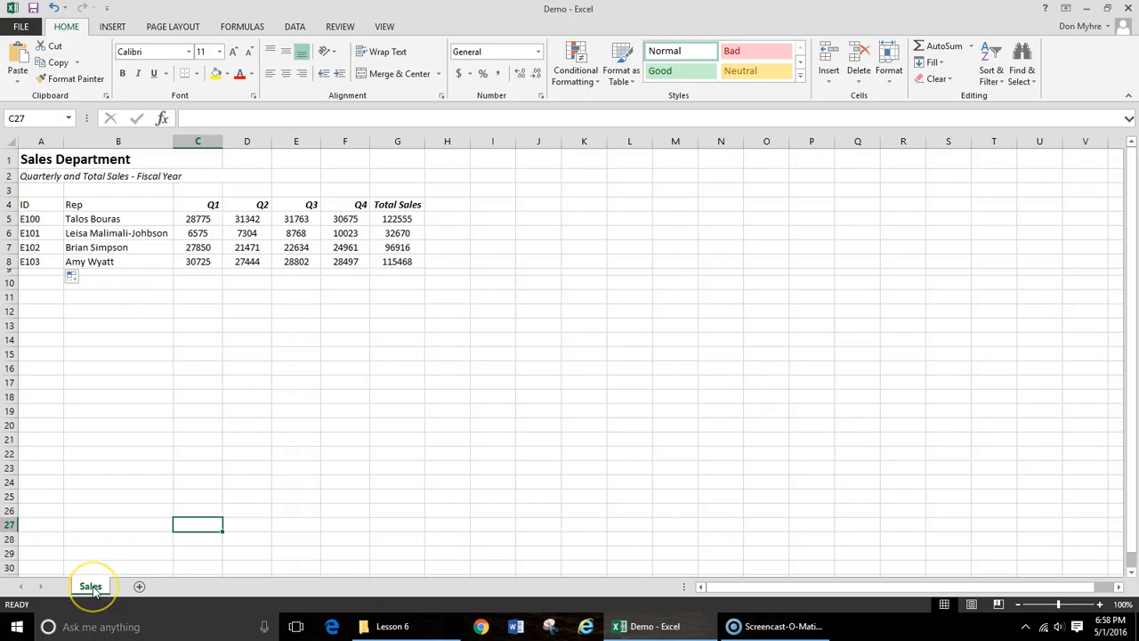
click(93, 587)
right_click(92, 588)
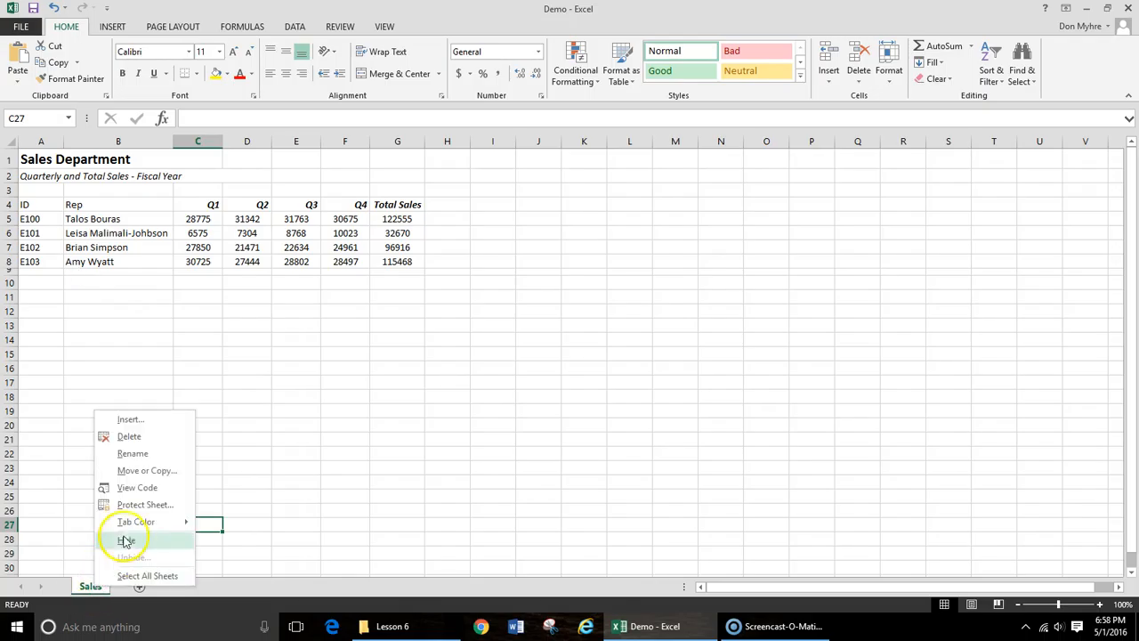
mouse_move(133, 524)
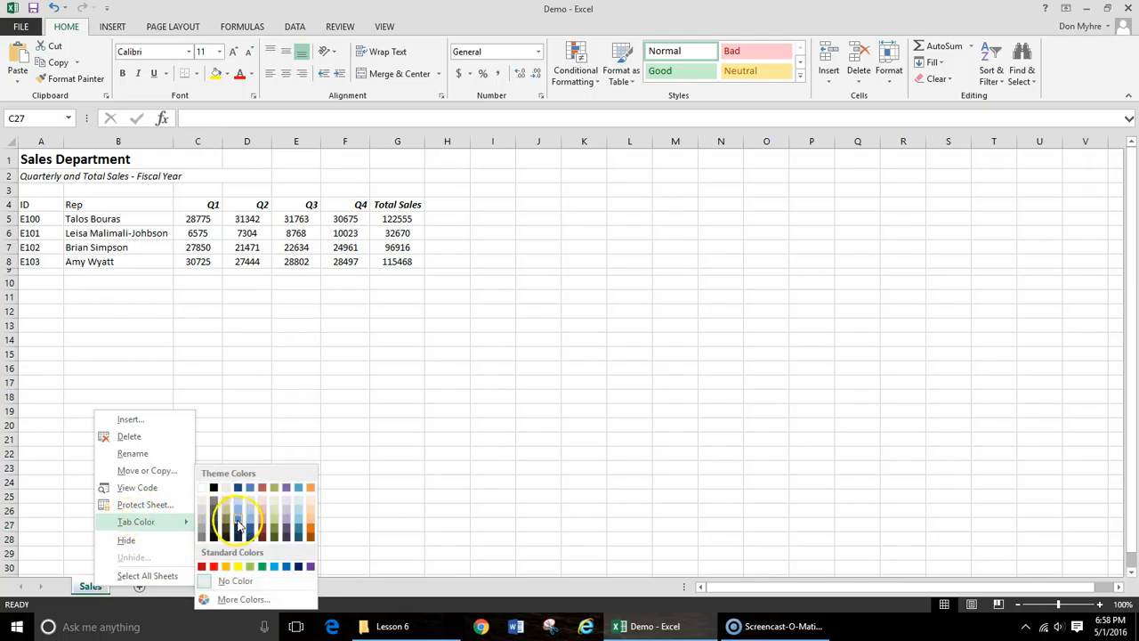
click(237, 519)
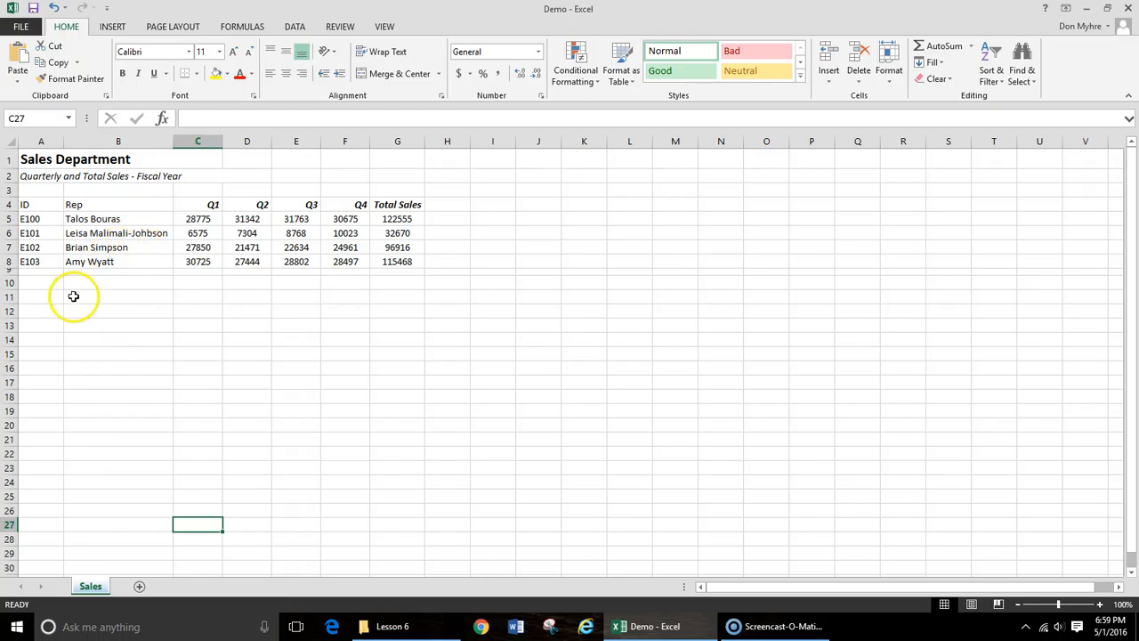
- Select the rep names and their Q1 to Q4 figures in B5:F8 as the source data for a chart
click(108, 218)
drag(108, 218, 331, 261)
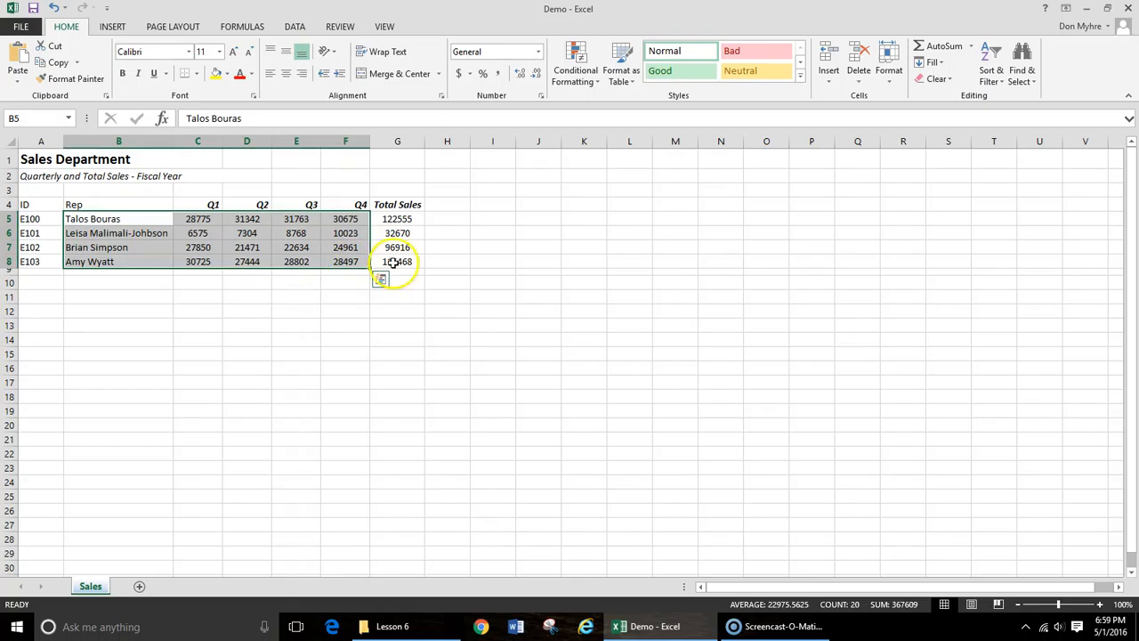
click(113, 27)
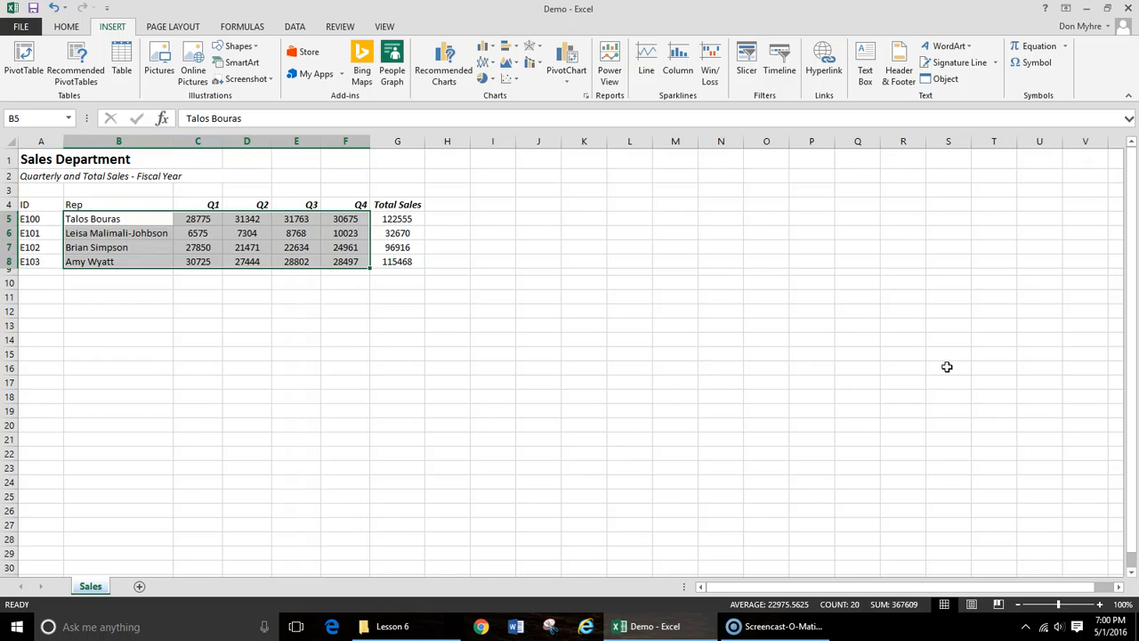
click(445, 60)
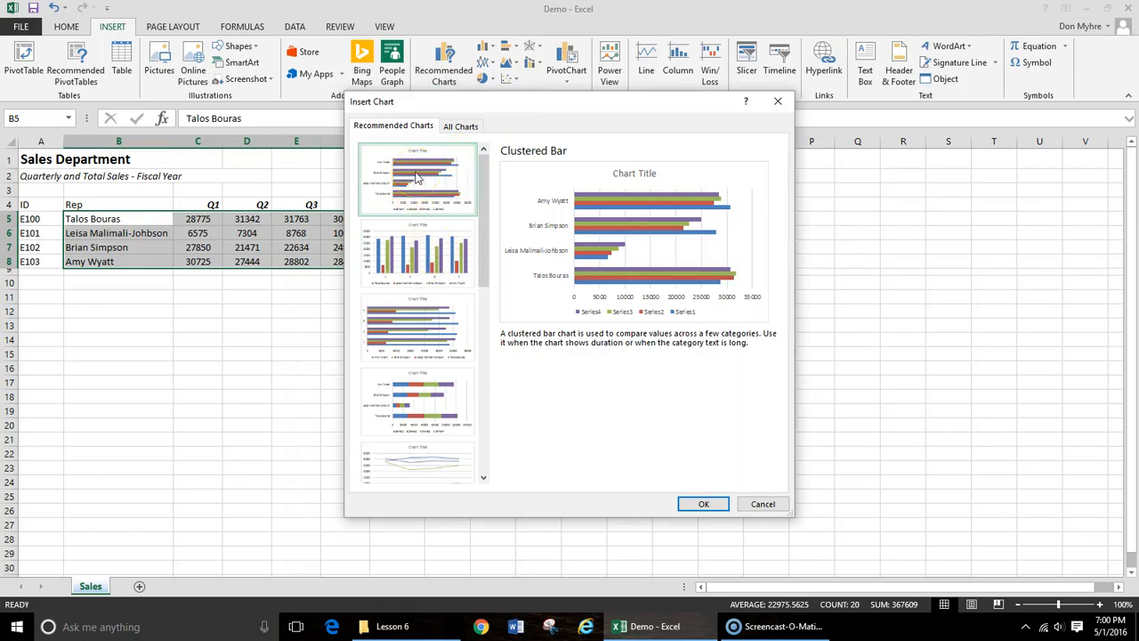
click(415, 248)
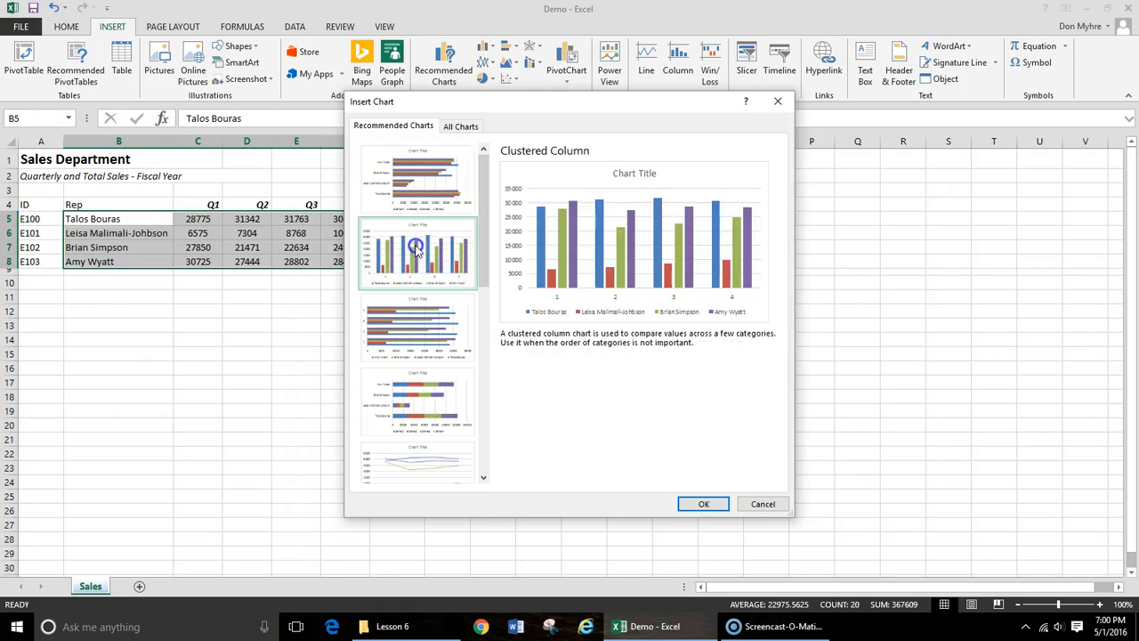
click(406, 469)
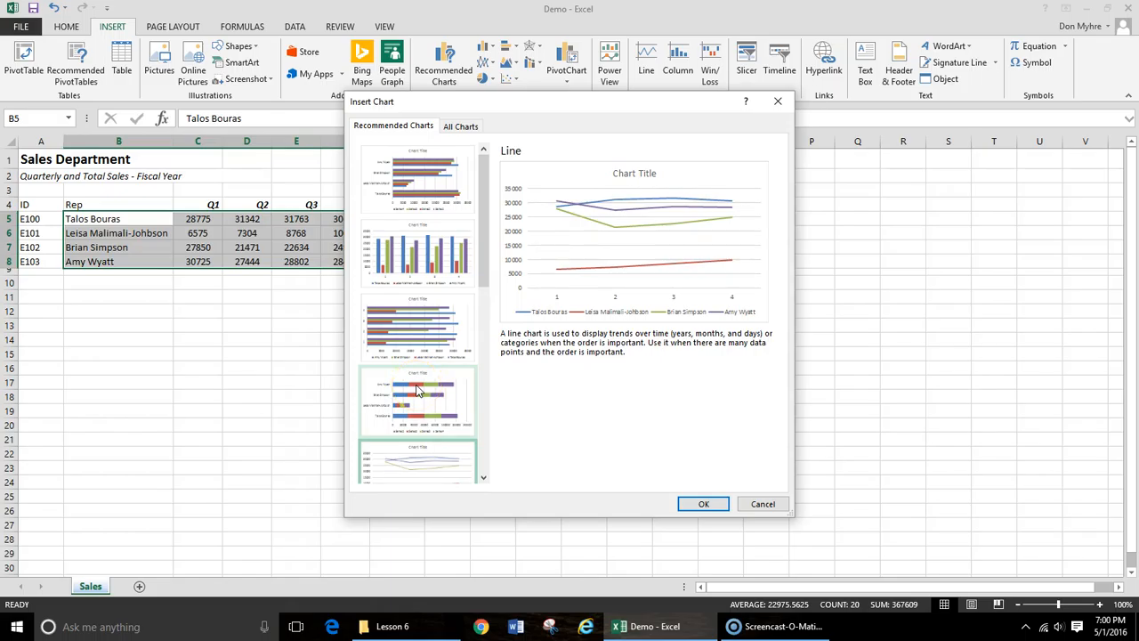
click(778, 101)
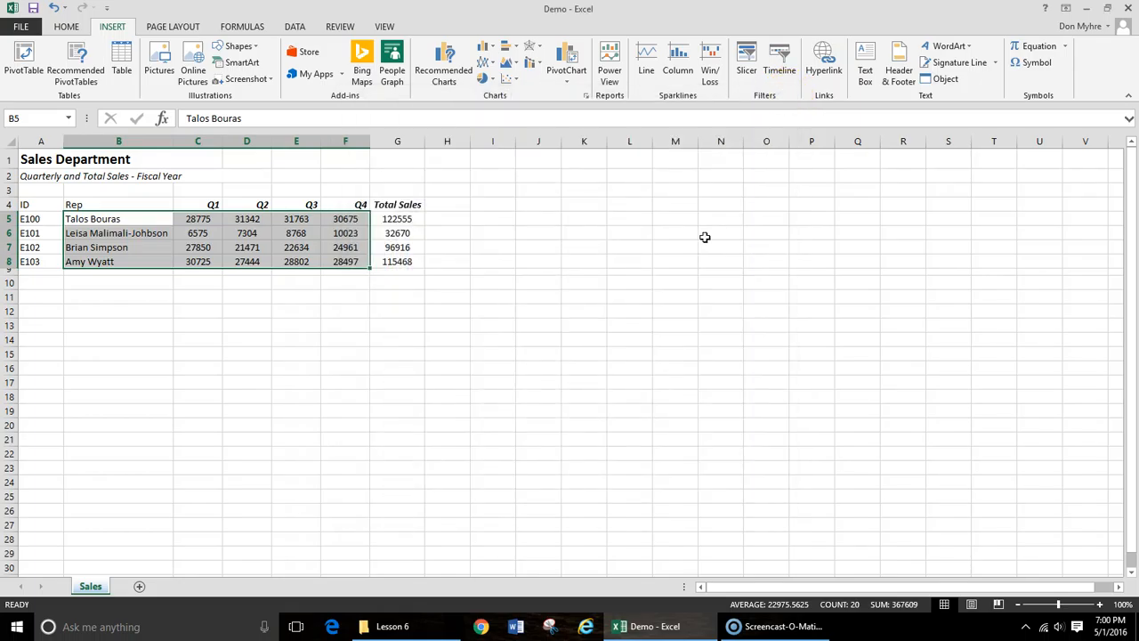
- Insert a 3-D stacked column chart from the selected rep names and quarterly sales
click(494, 50)
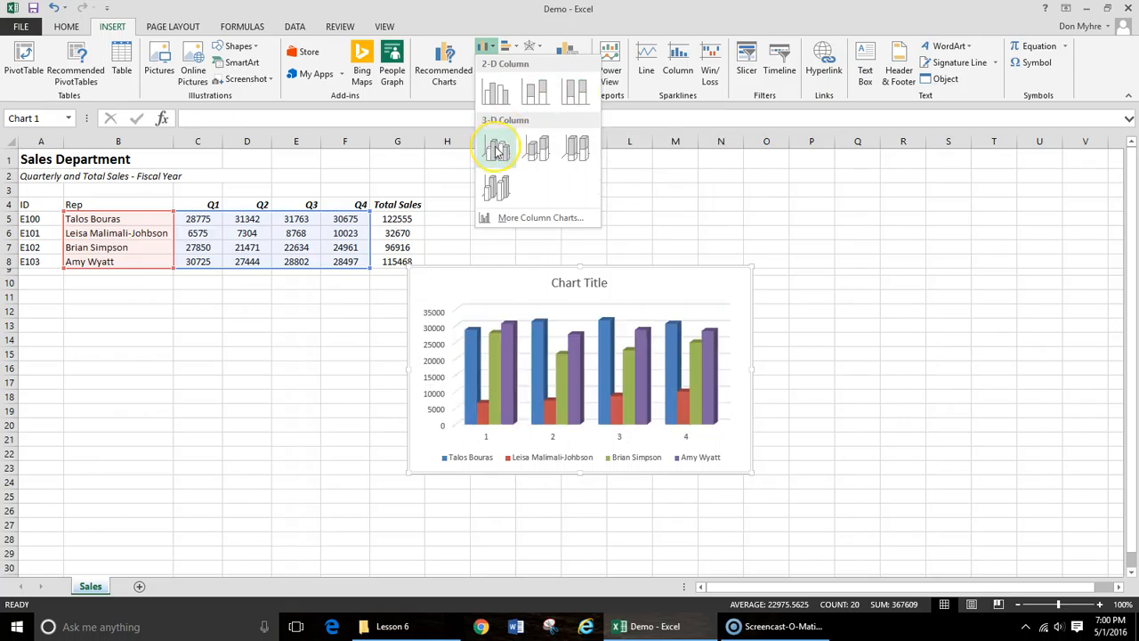
click(540, 150)
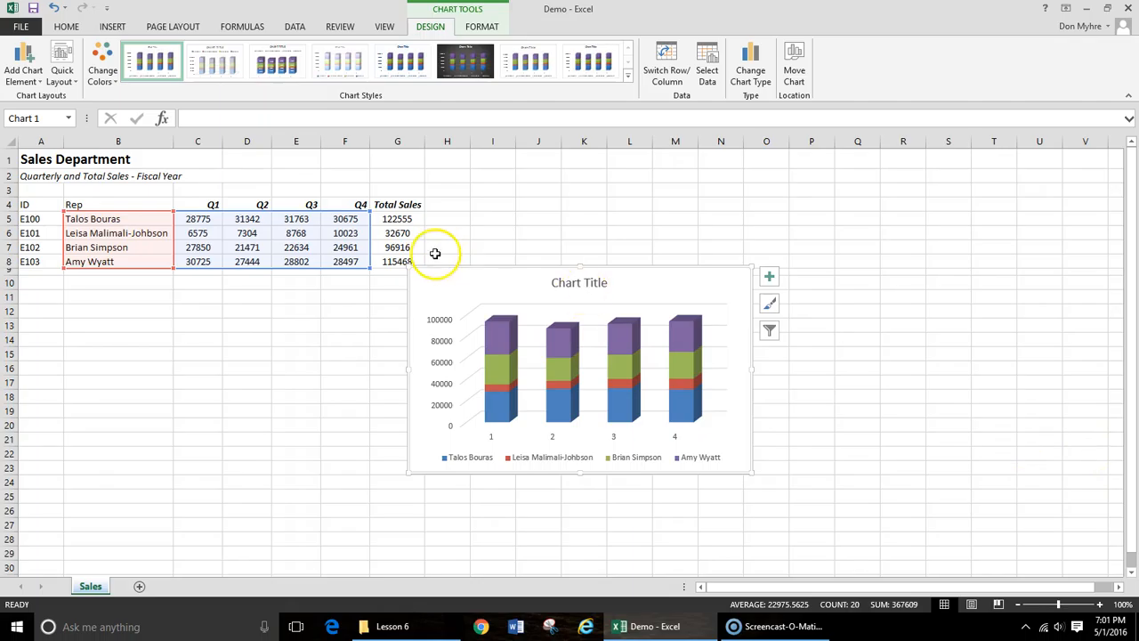
click(744, 267)
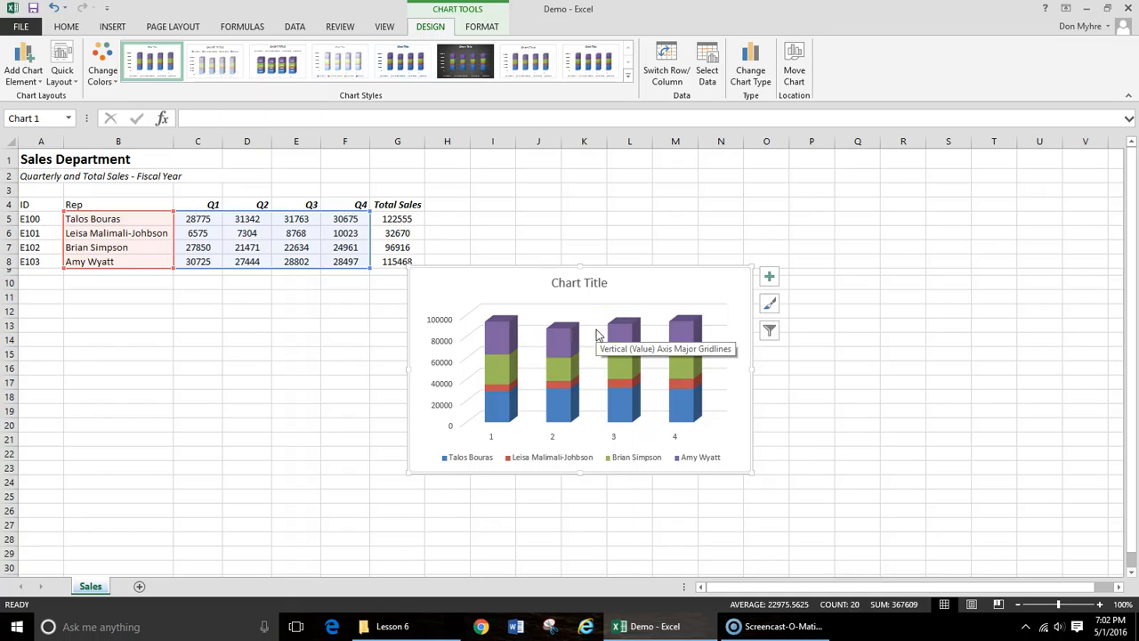
click(594, 205)
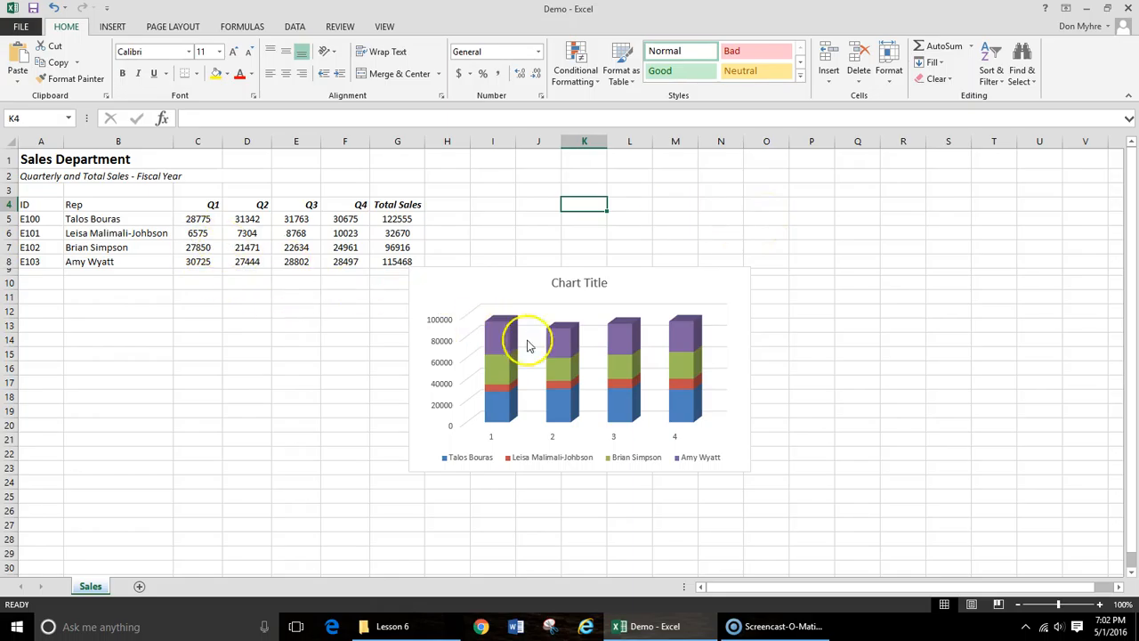
click(449, 290)
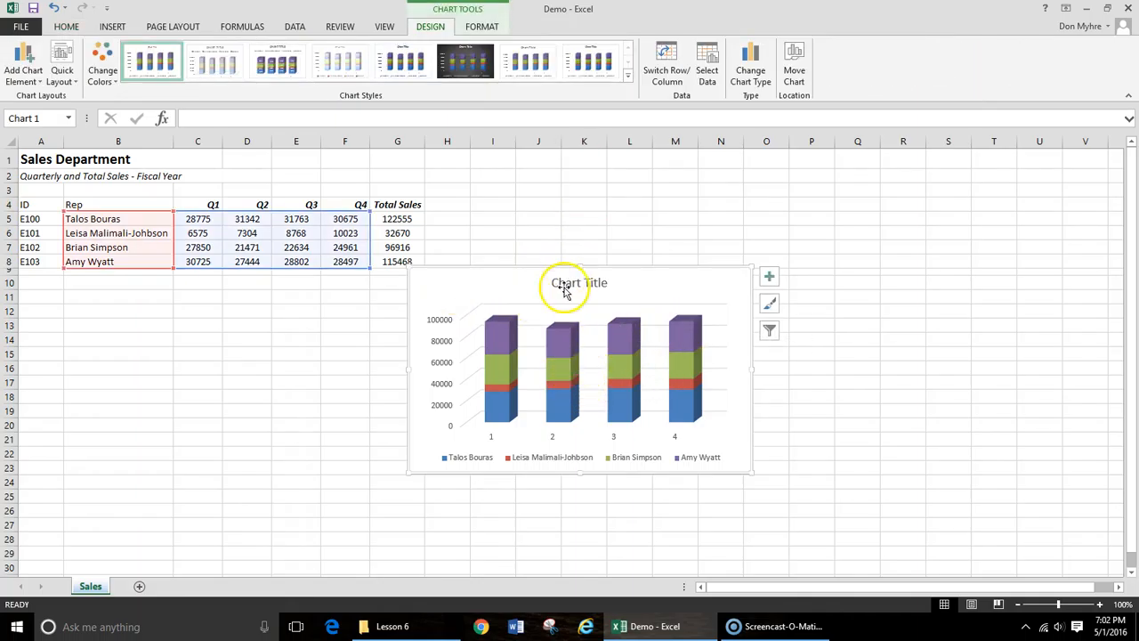
click(573, 345)
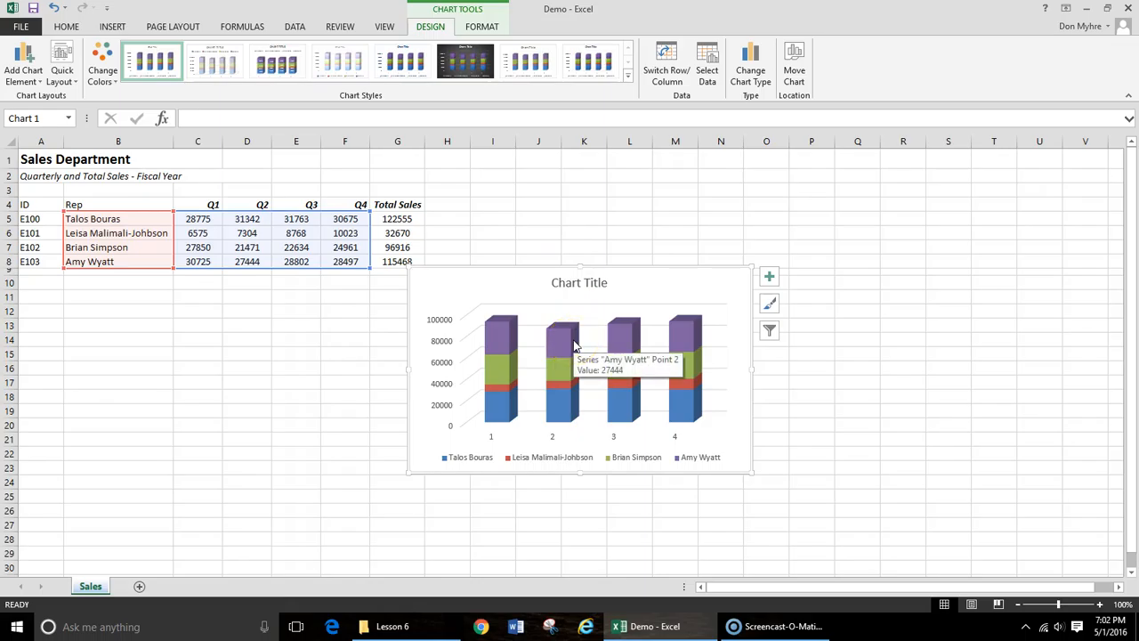
- Replace the chart's placeholder title with Quarterly Sales
click(588, 290)
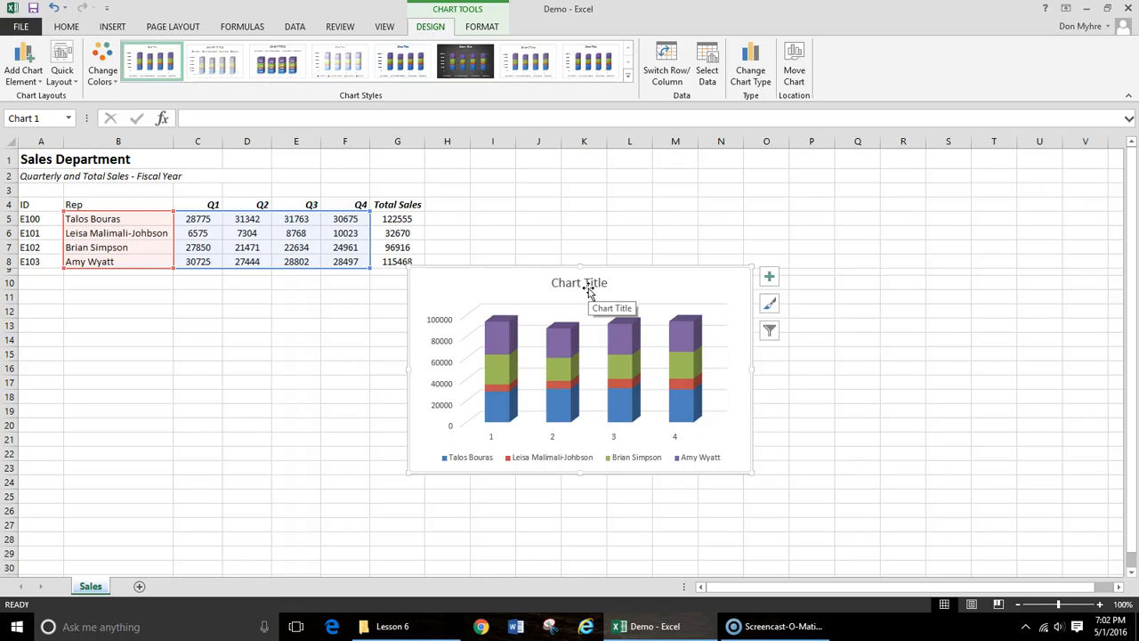
click(587, 288)
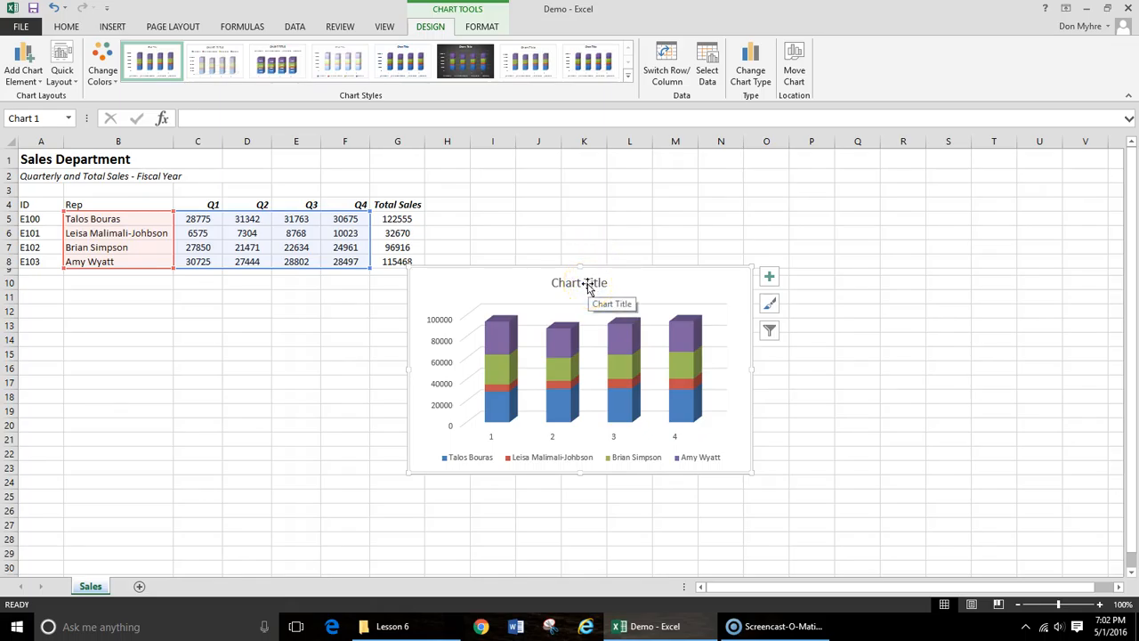
double_click(605, 283)
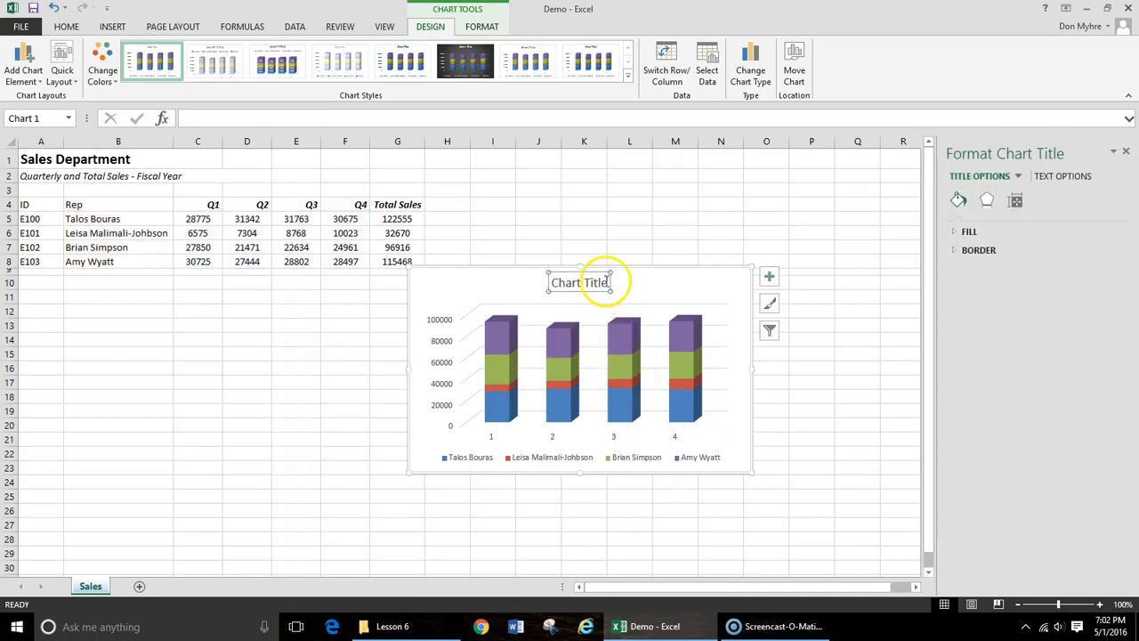
drag(608, 283, 550, 283)
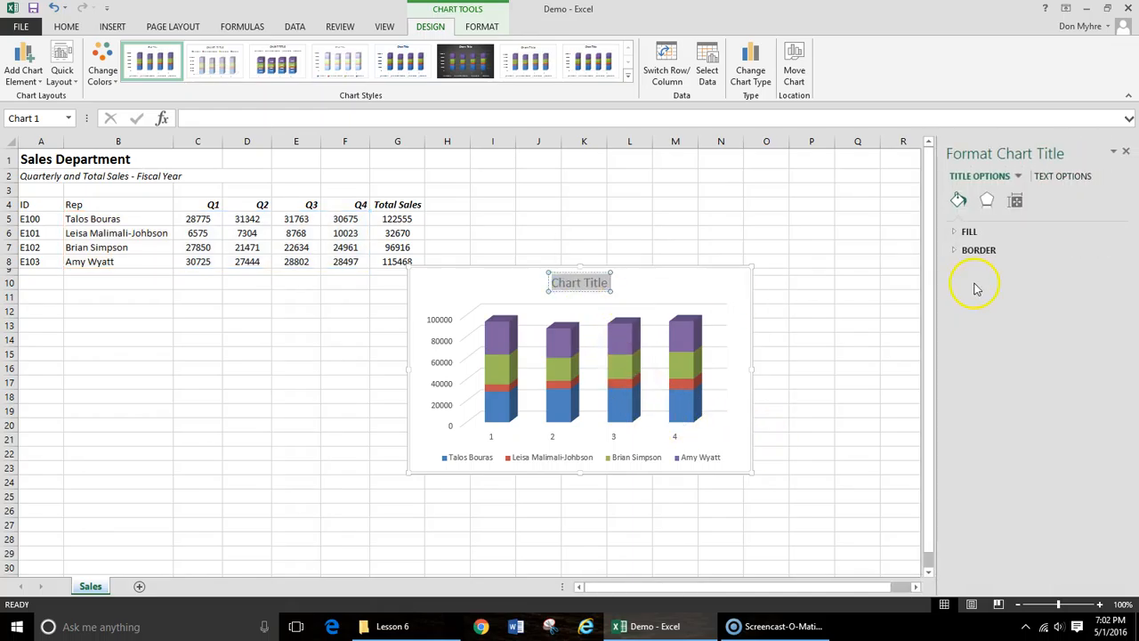
click(1125, 151)
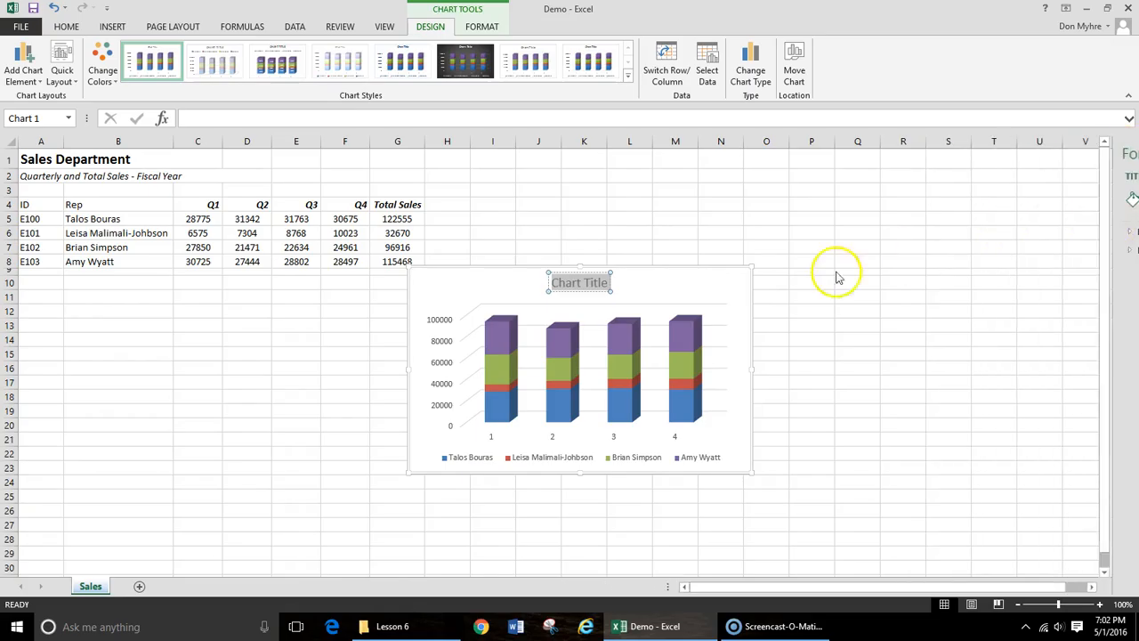
text(Q)
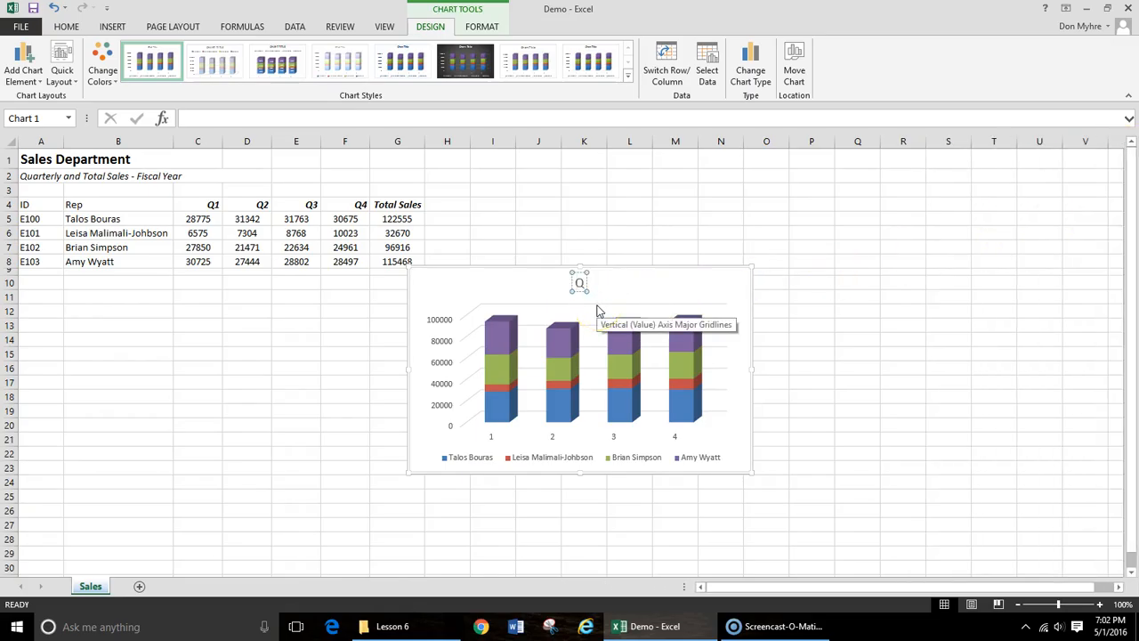
text(uarter)
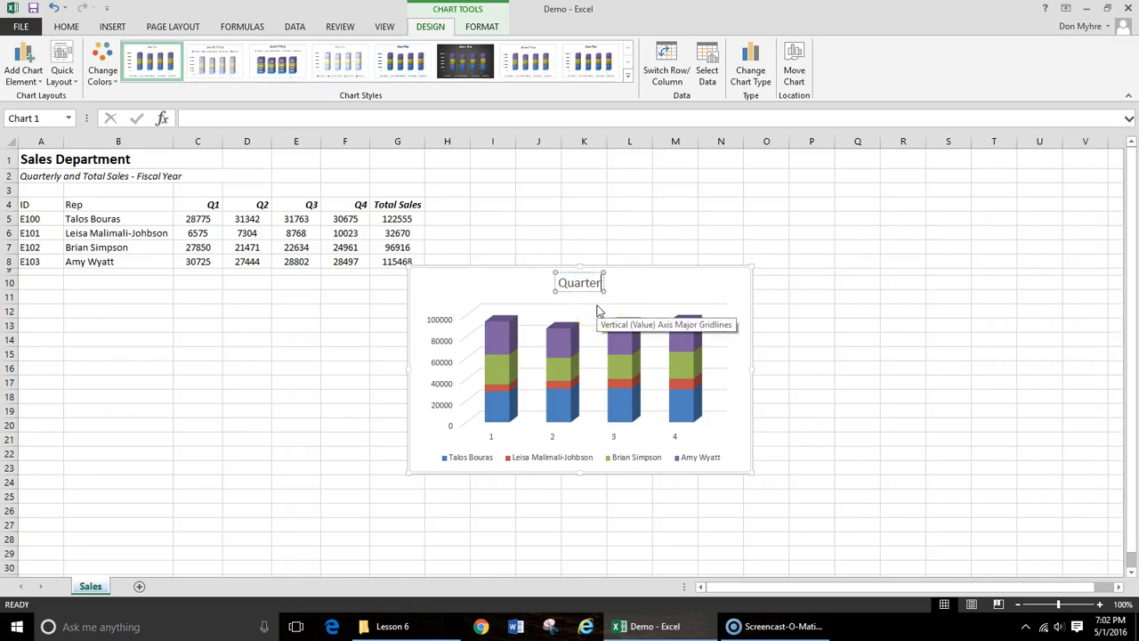
text(ly Sales)
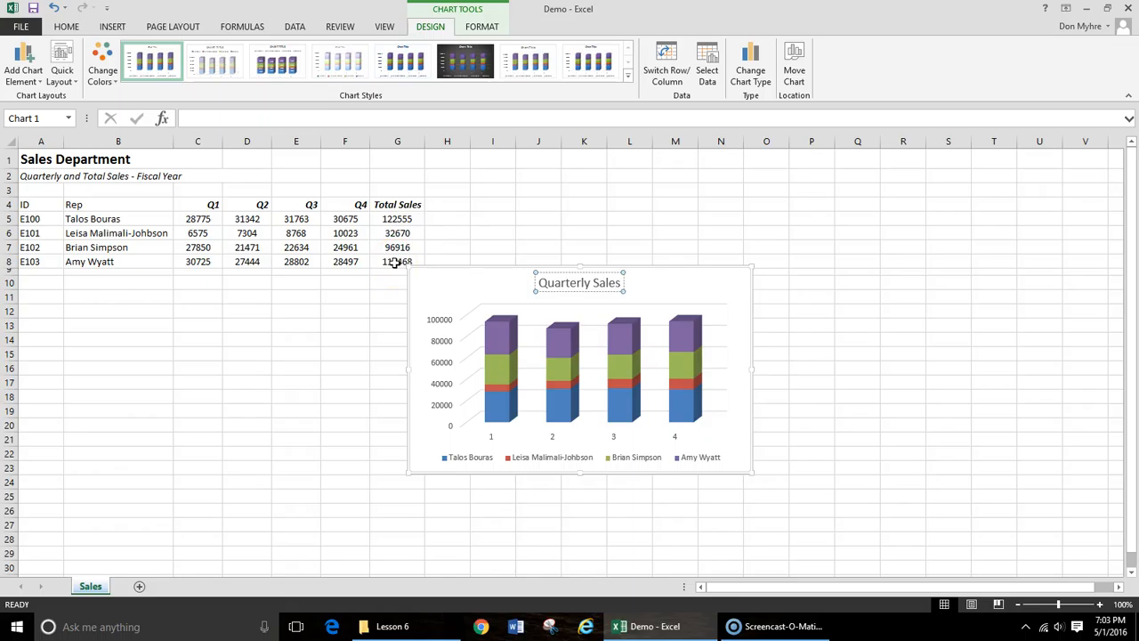
click(662, 286)
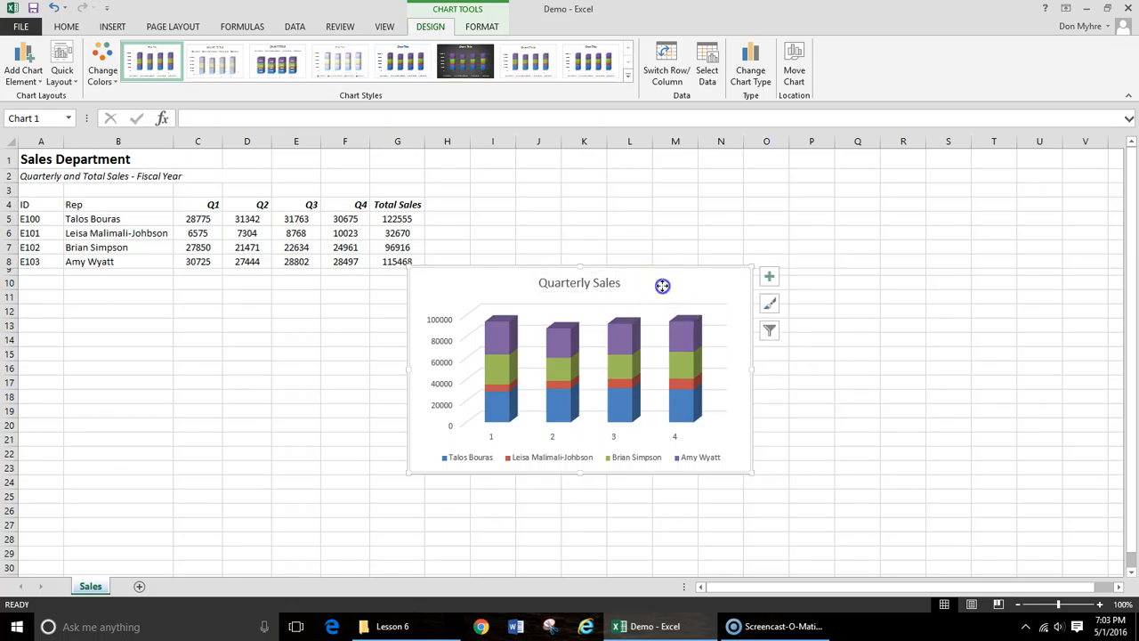
- Move the chart below the sales table, to about rows 11 to 25 from column A, and apply quick layout Layout 3
drag(662, 285, 283, 298)
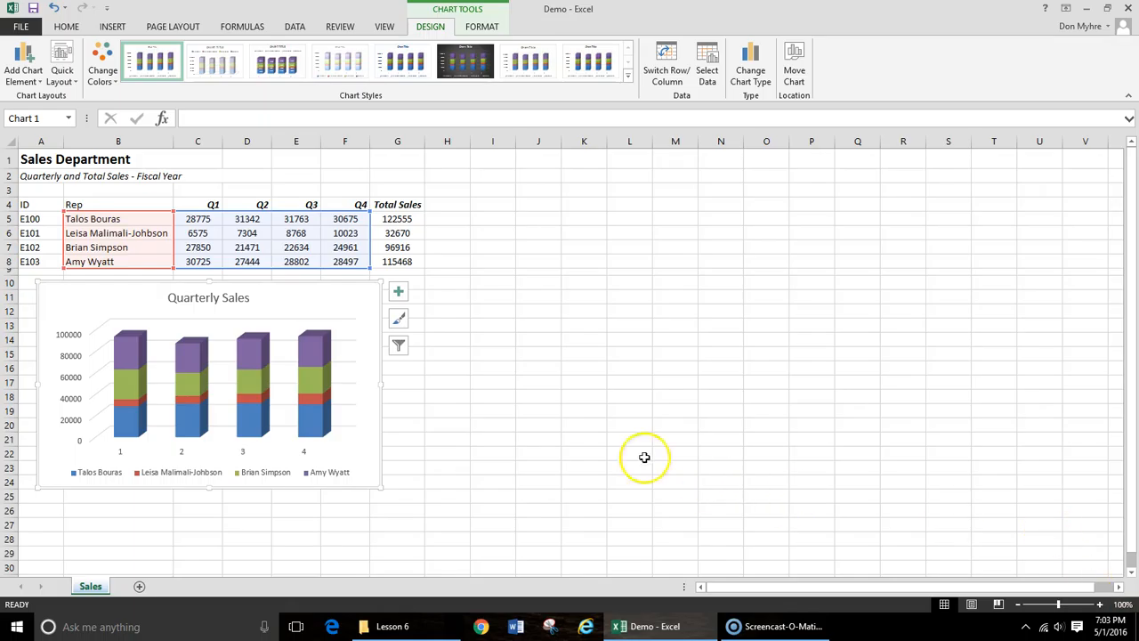
drag(313, 306, 273, 310)
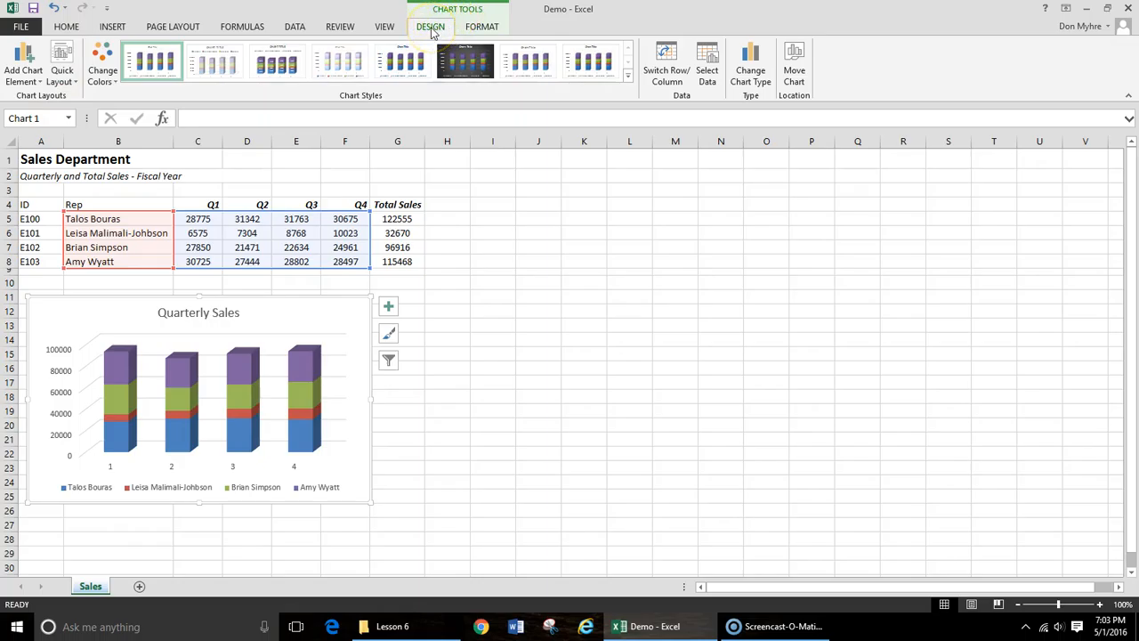
click(71, 80)
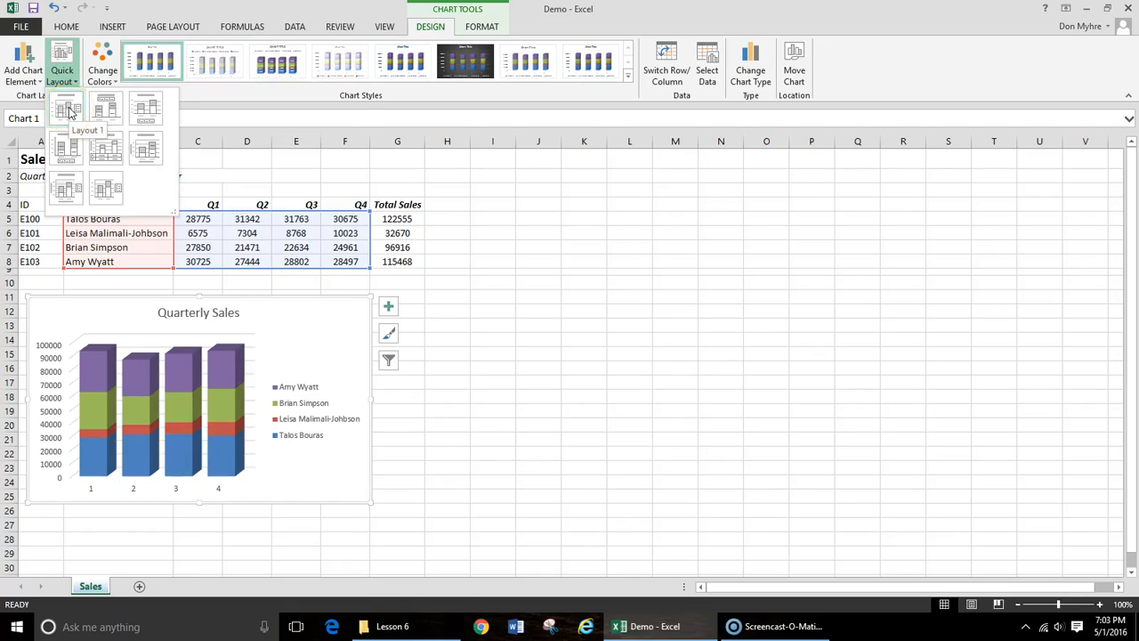
click(147, 110)
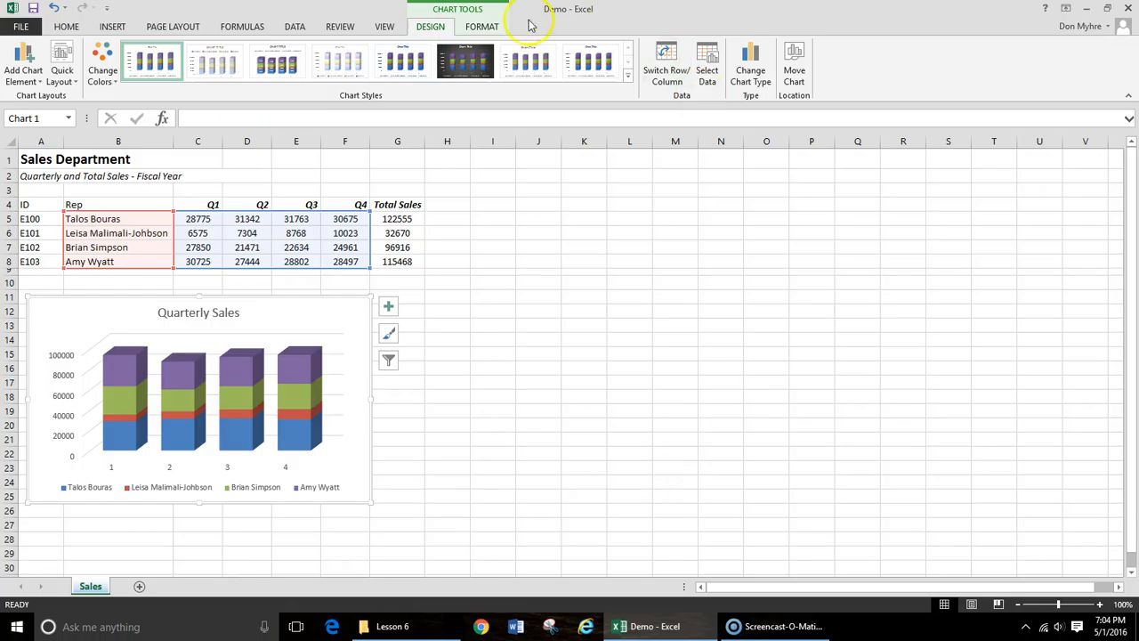
- Preview other chart styles, including Style 4, on the Quarterly Sales chart
click(406, 64)
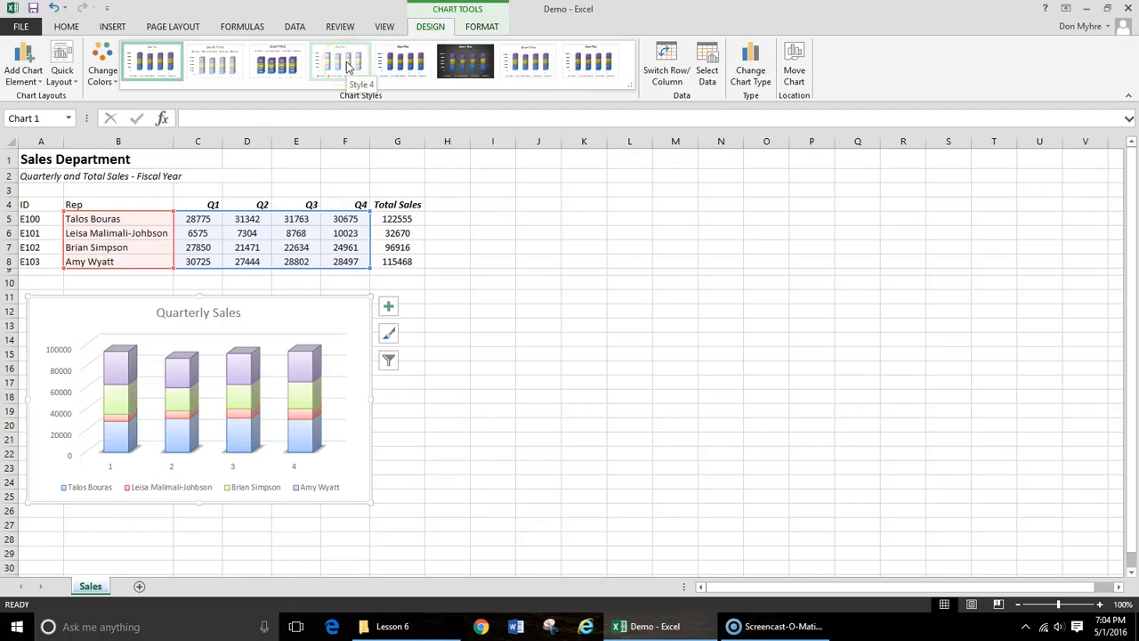
click(275, 64)
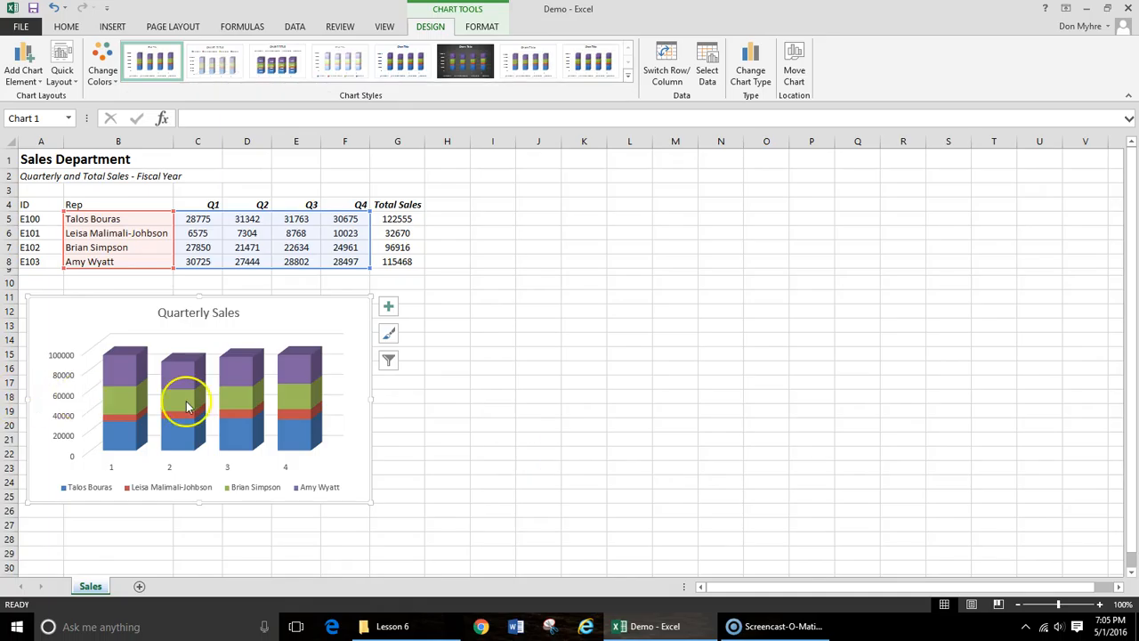
mouse_move(202, 408)
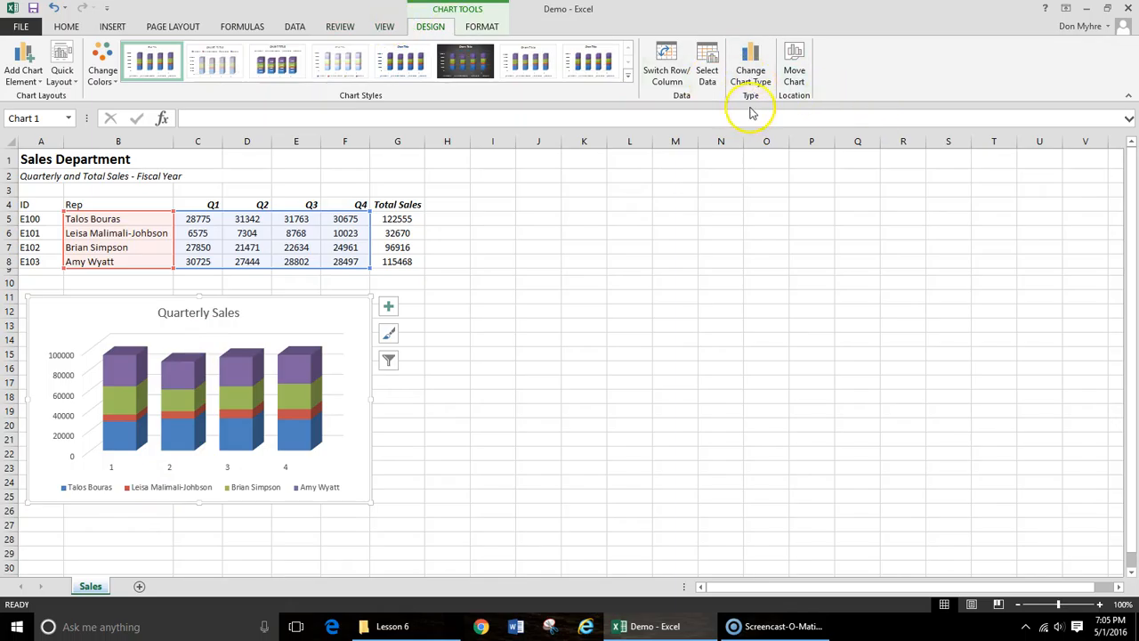
- Change the Quarterly Sales chart from 3-D stacked column to a line chart with one line per rep
click(753, 65)
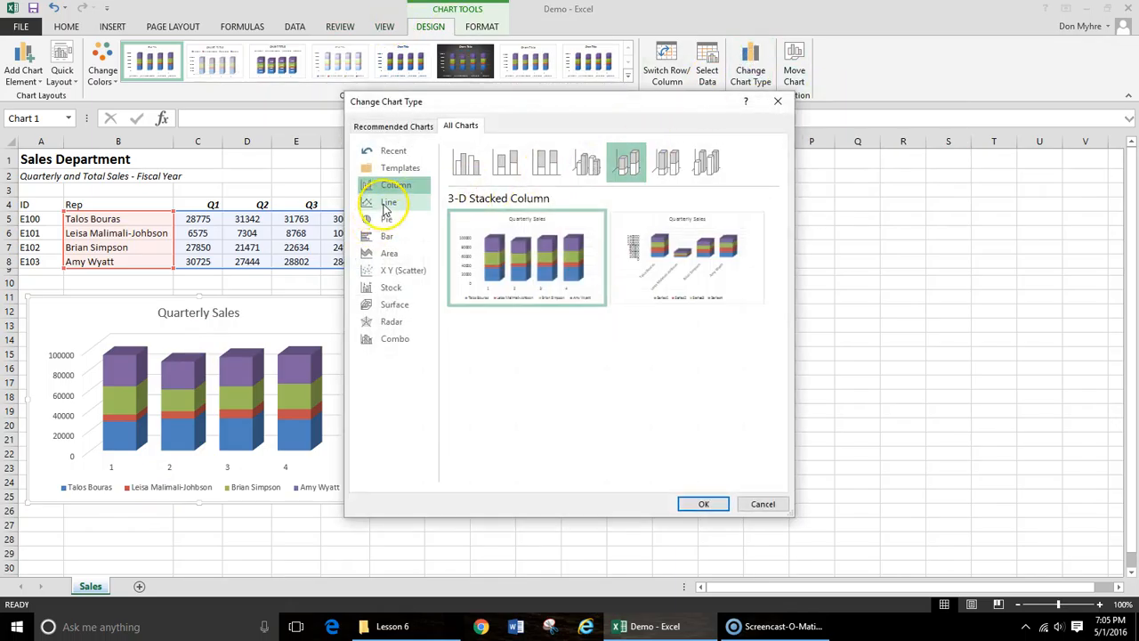
click(386, 206)
click(528, 238)
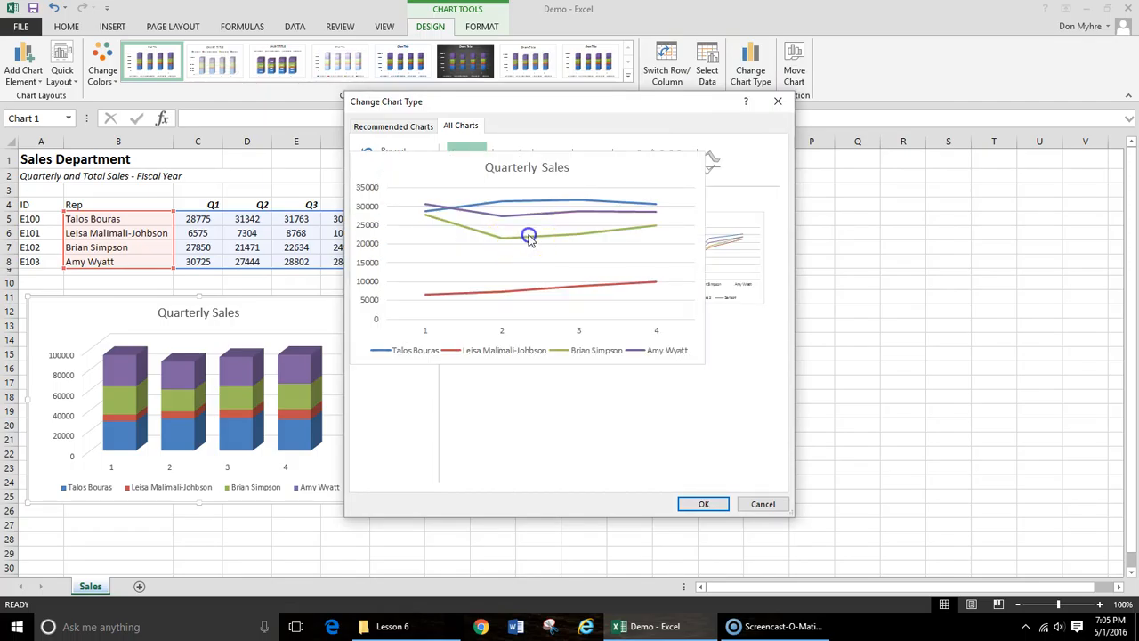
click(703, 505)
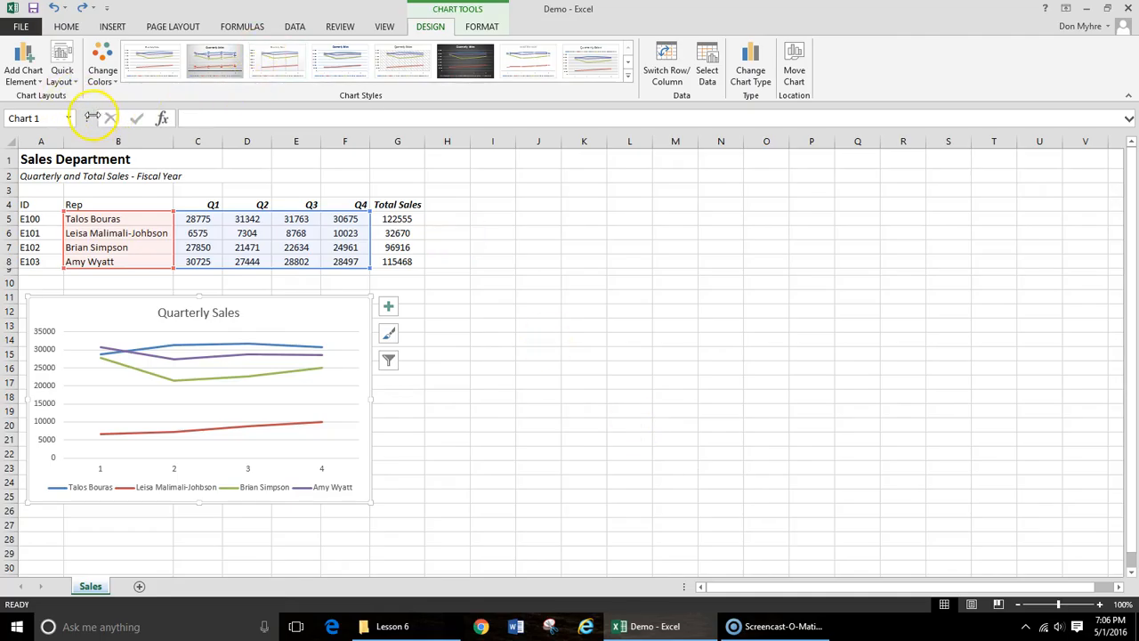
- Add a linear trendline to the chart based on the series of the rep with ID E102
click(39, 84)
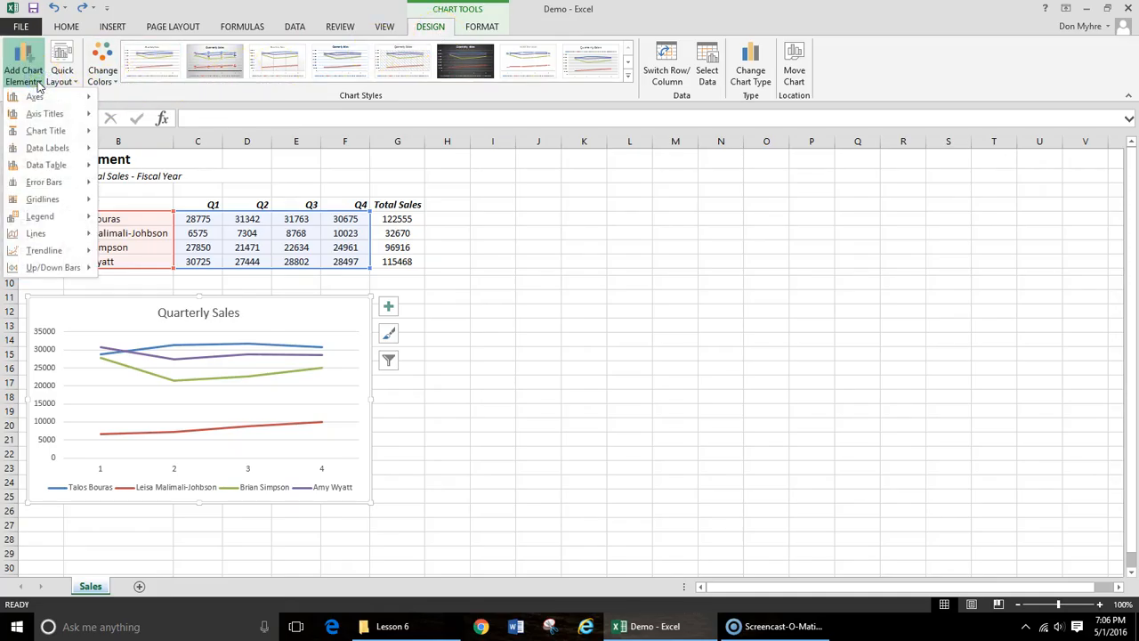
mouse_move(39, 252)
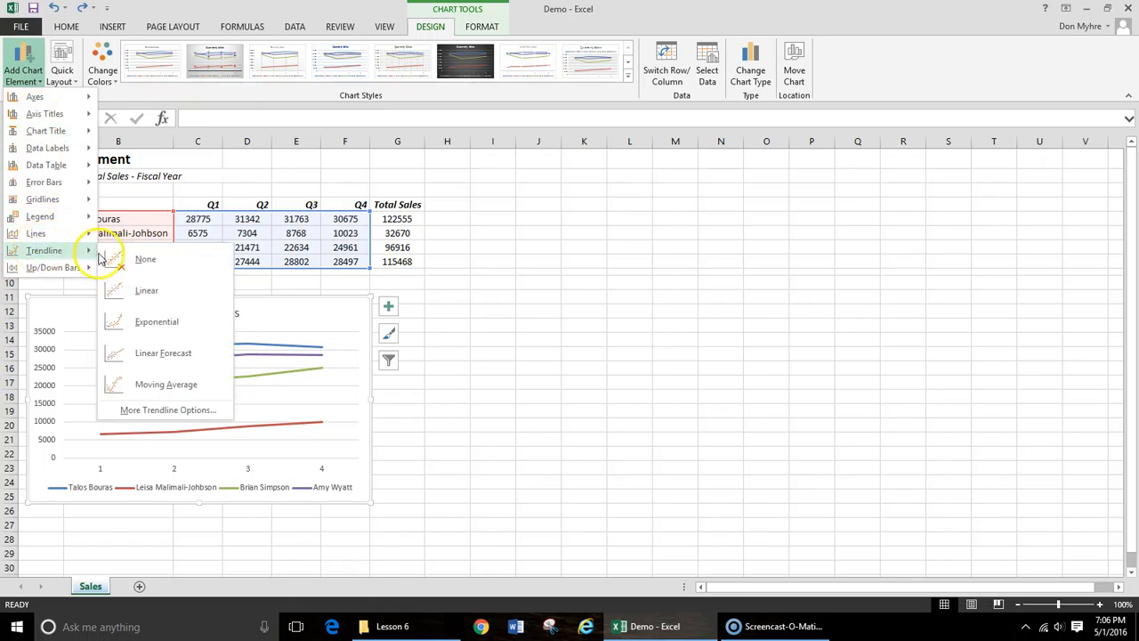
click(147, 293)
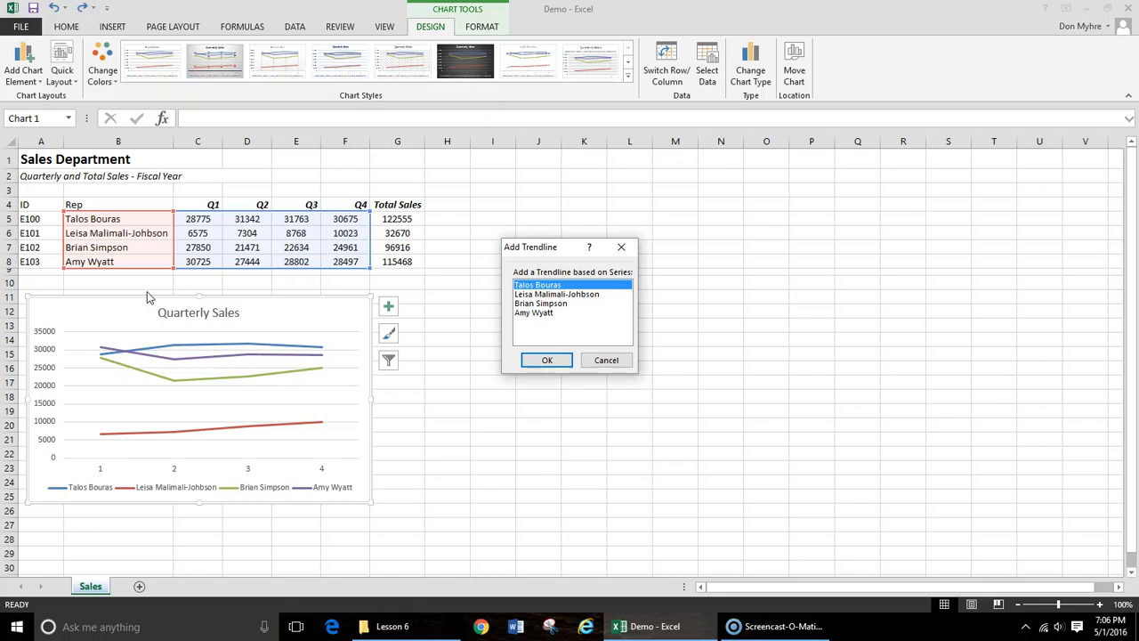
click(534, 304)
click(548, 364)
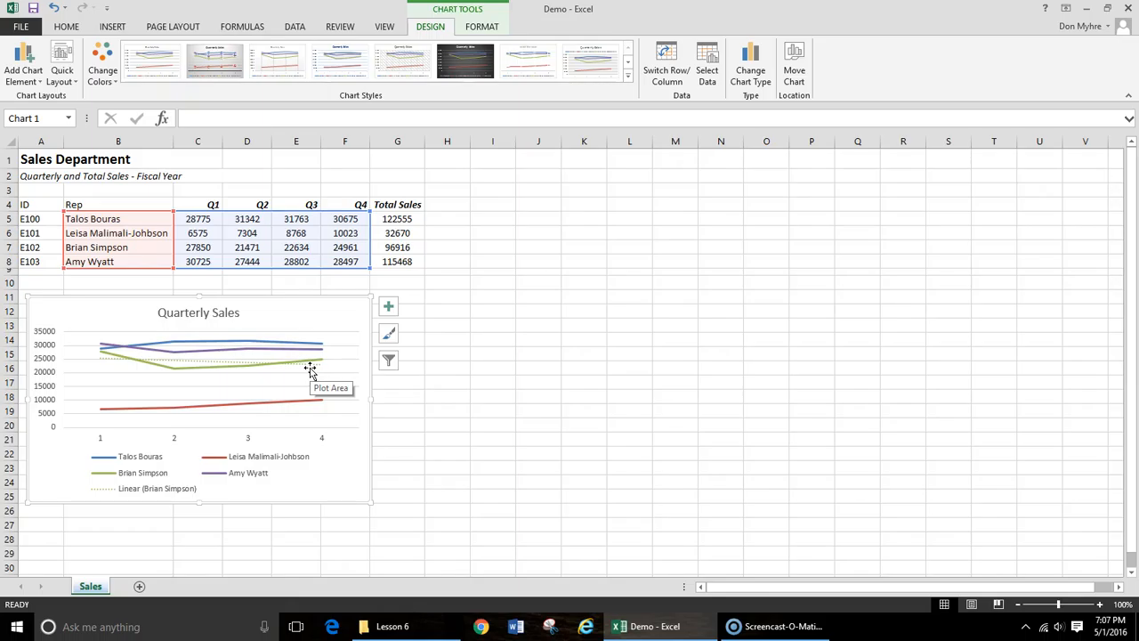
click(529, 368)
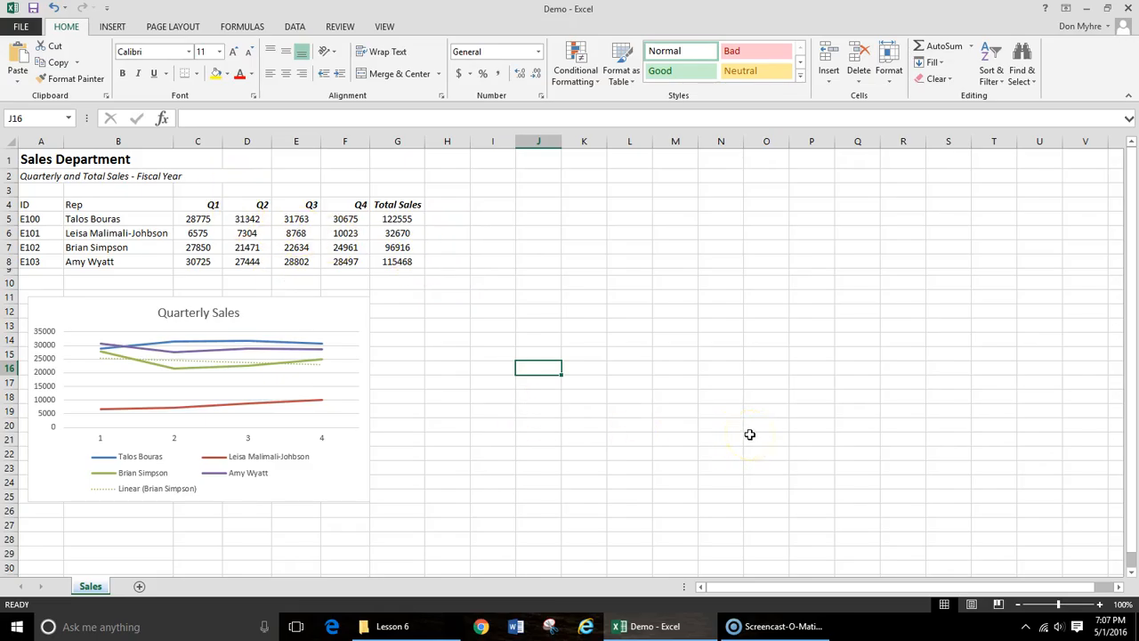
- Insert column sparklines in H5:H8 using the quarterly figures in C5:F8 as the data range
click(113, 29)
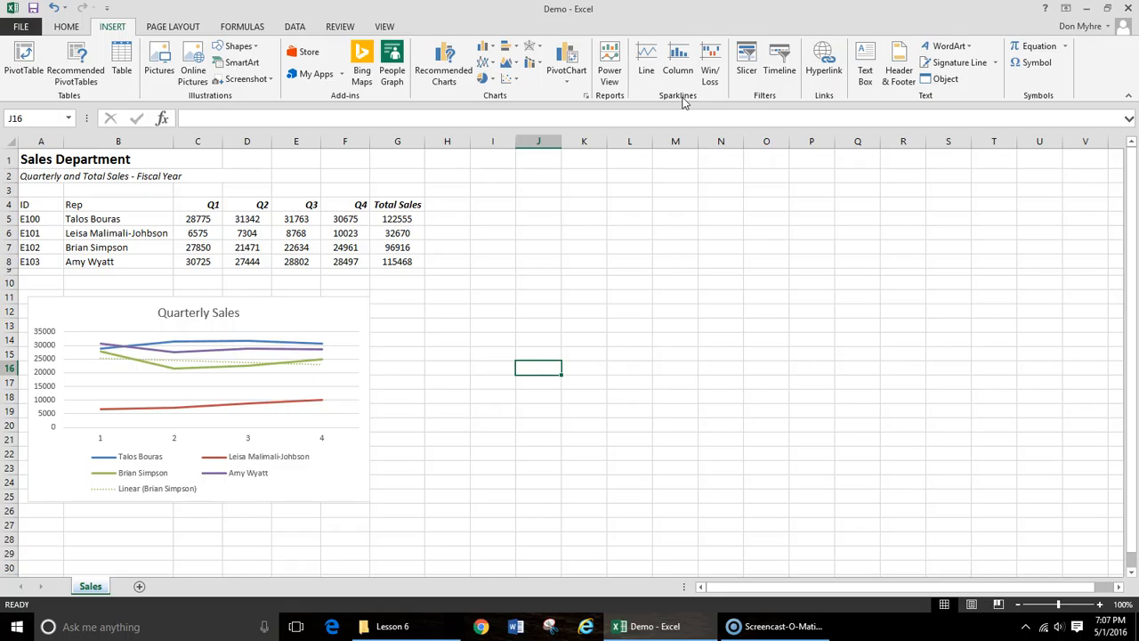
drag(455, 222, 456, 258)
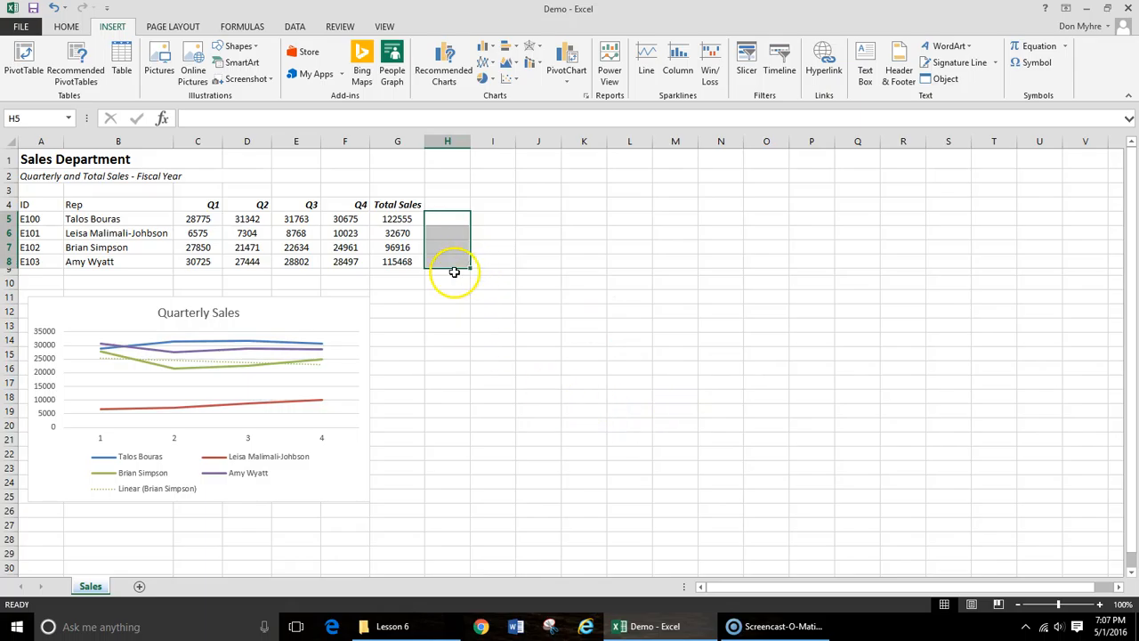
click(682, 57)
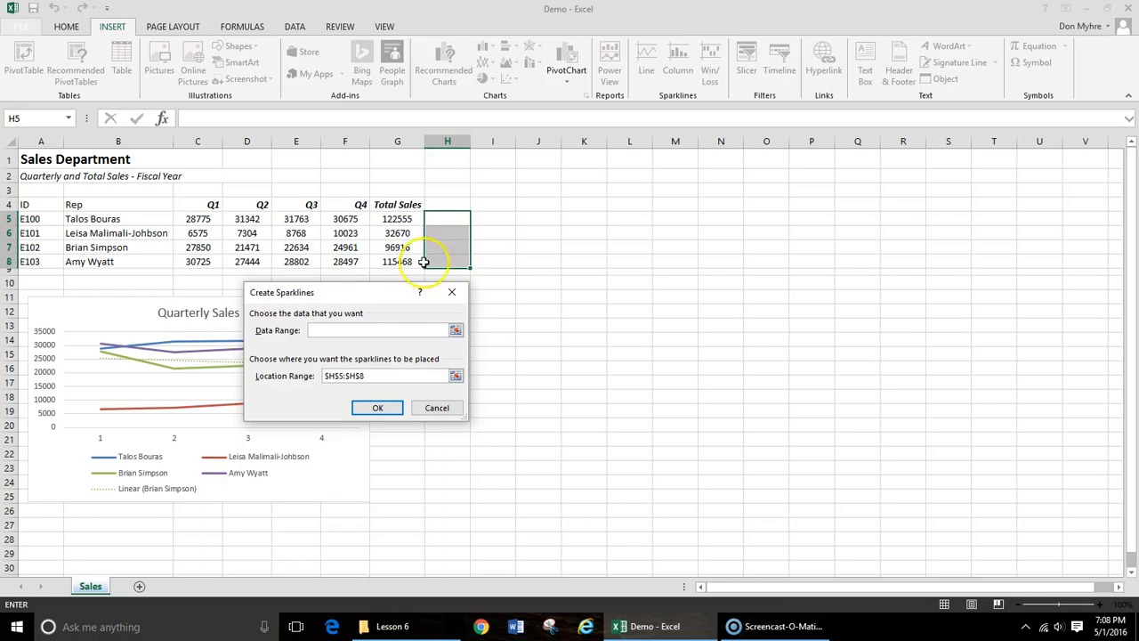
drag(187, 222, 345, 265)
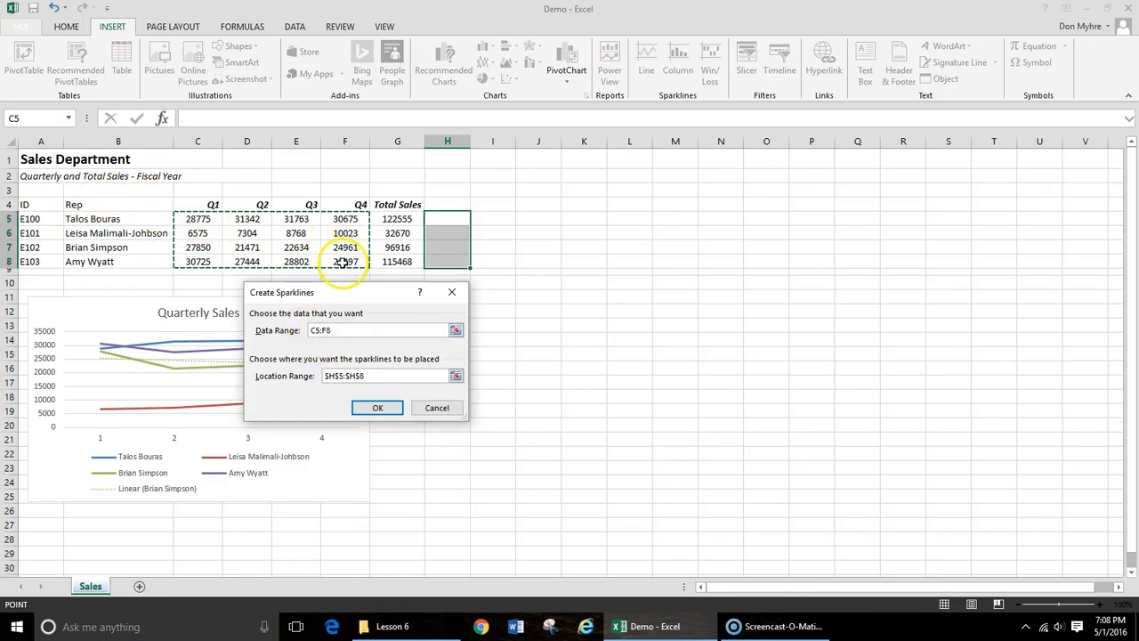
click(378, 409)
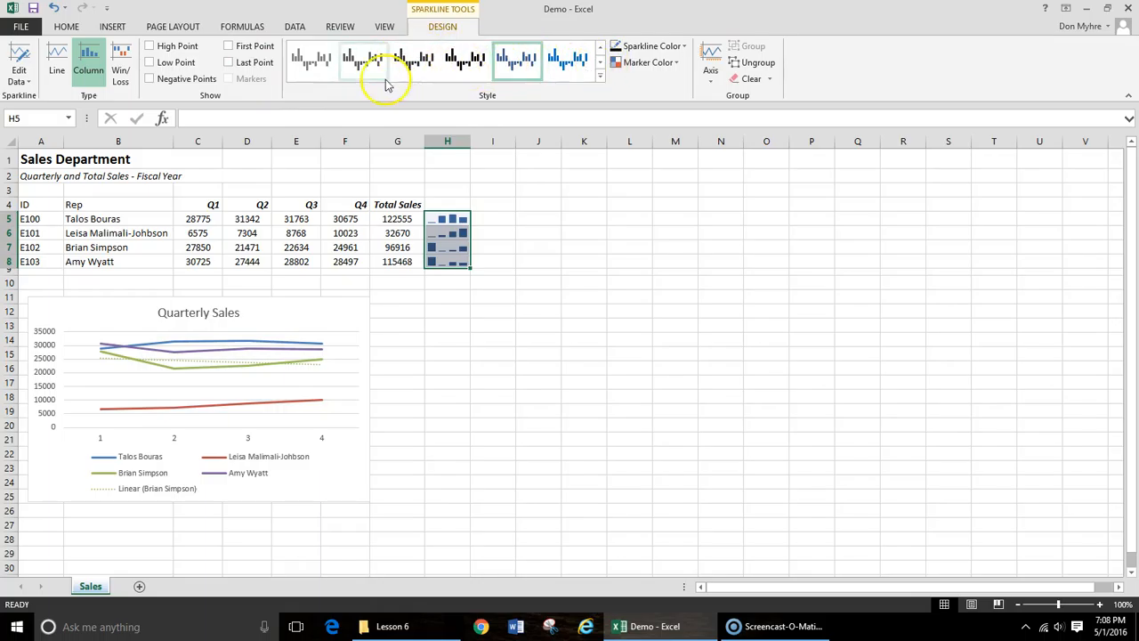
- Mark the high point and low point in the column sparklines in H5:H8
click(151, 47)
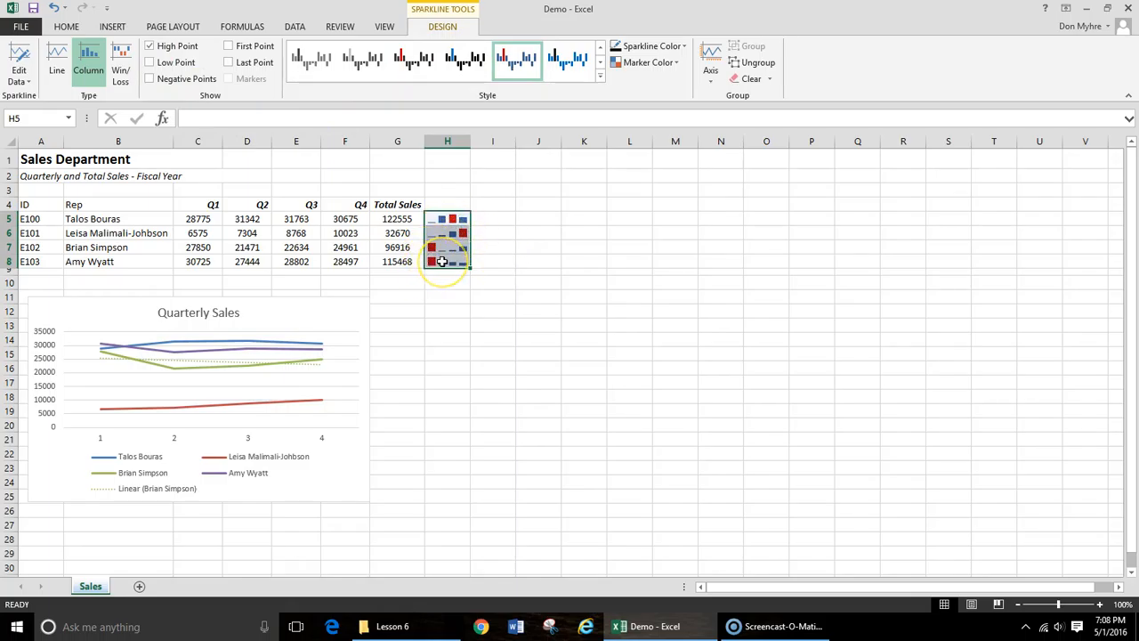
click(151, 63)
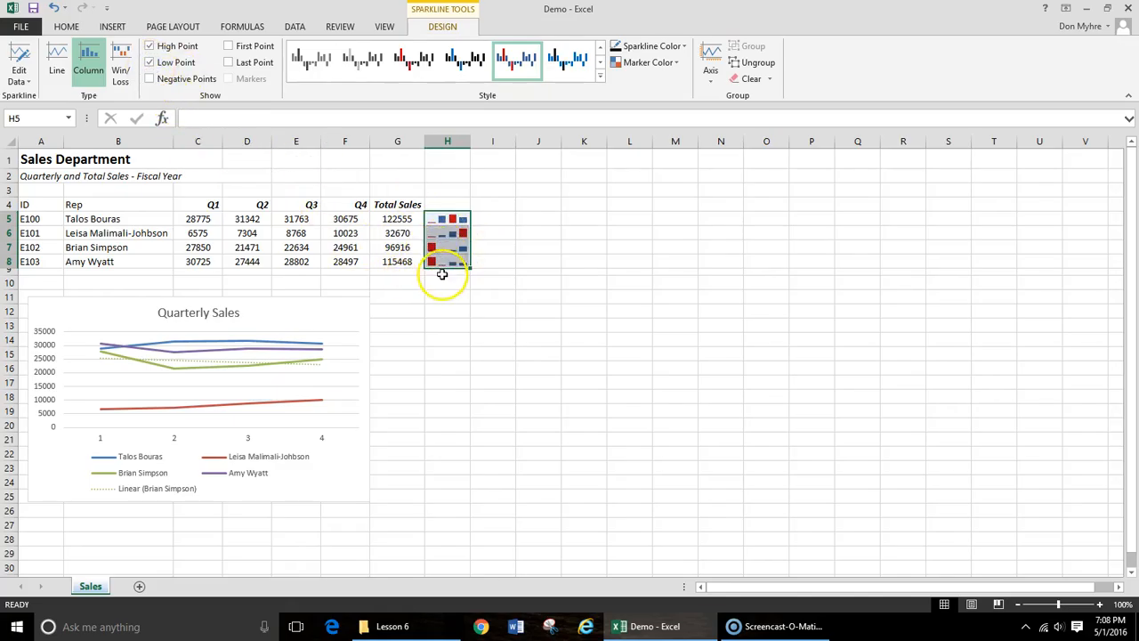
- Remove the low point marking from the column sparklines in H5:H8
click(152, 62)
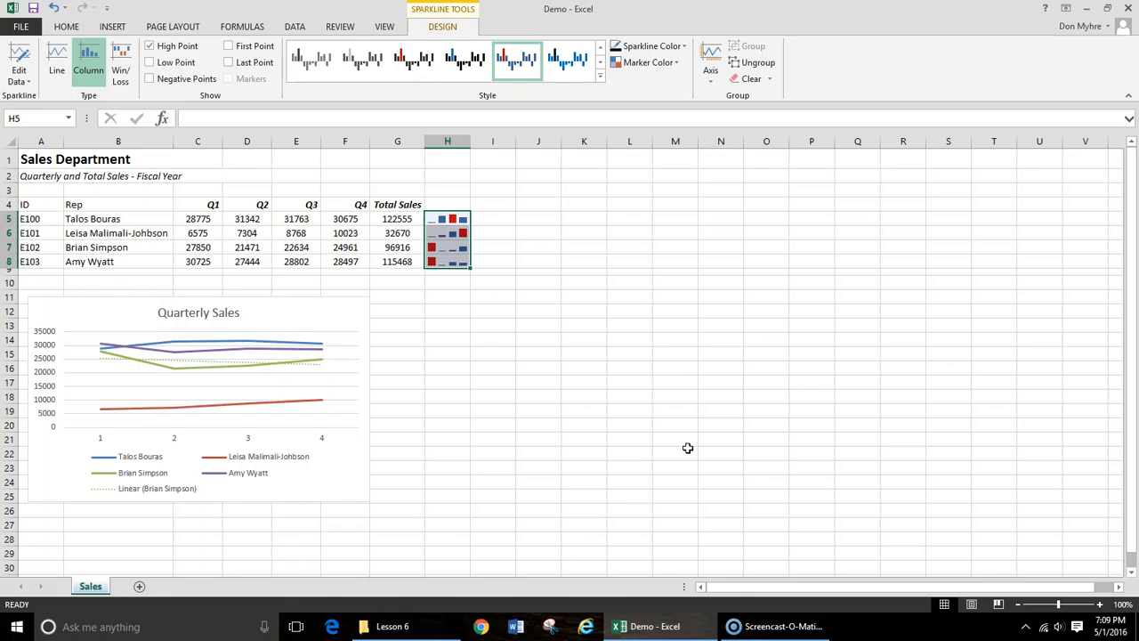
click(66, 27)
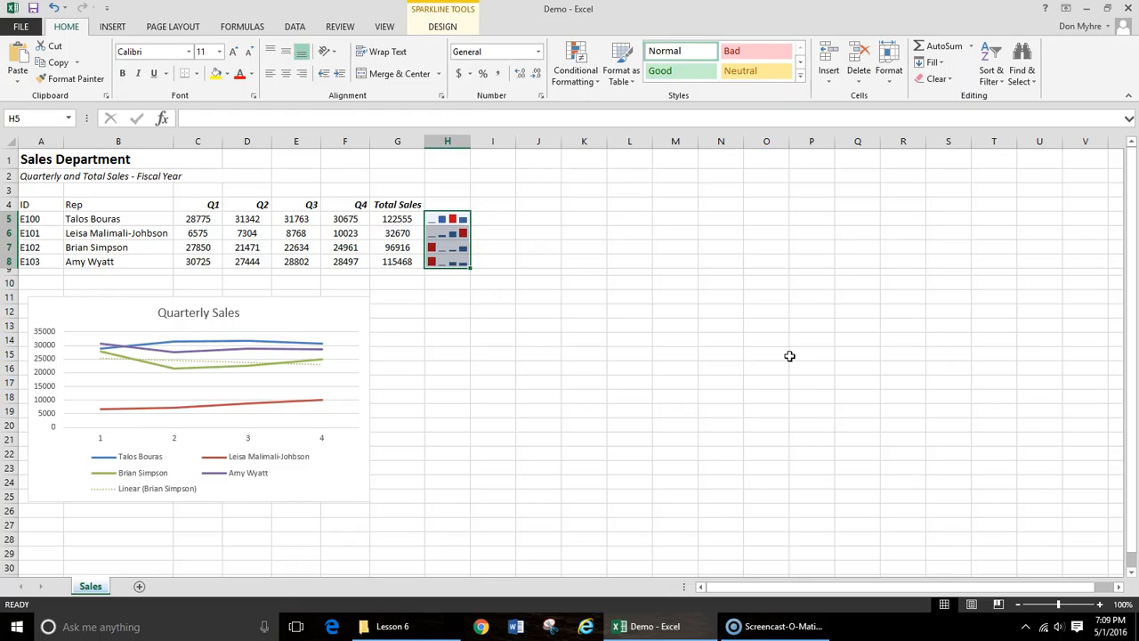
drag(128, 220, 133, 261)
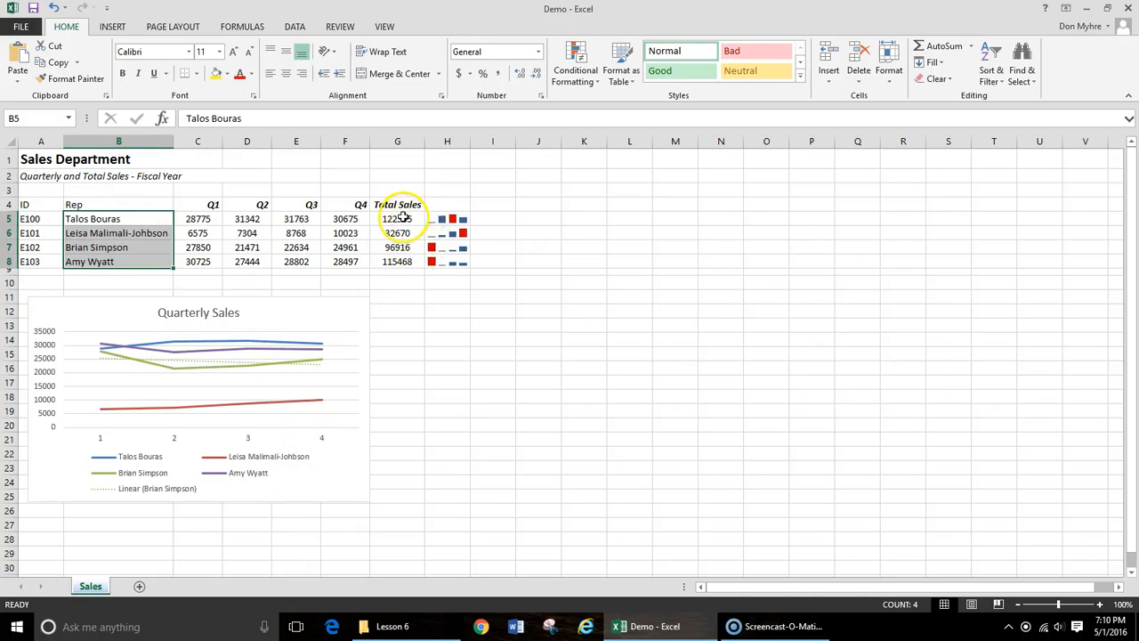
drag(402, 218, 399, 262)
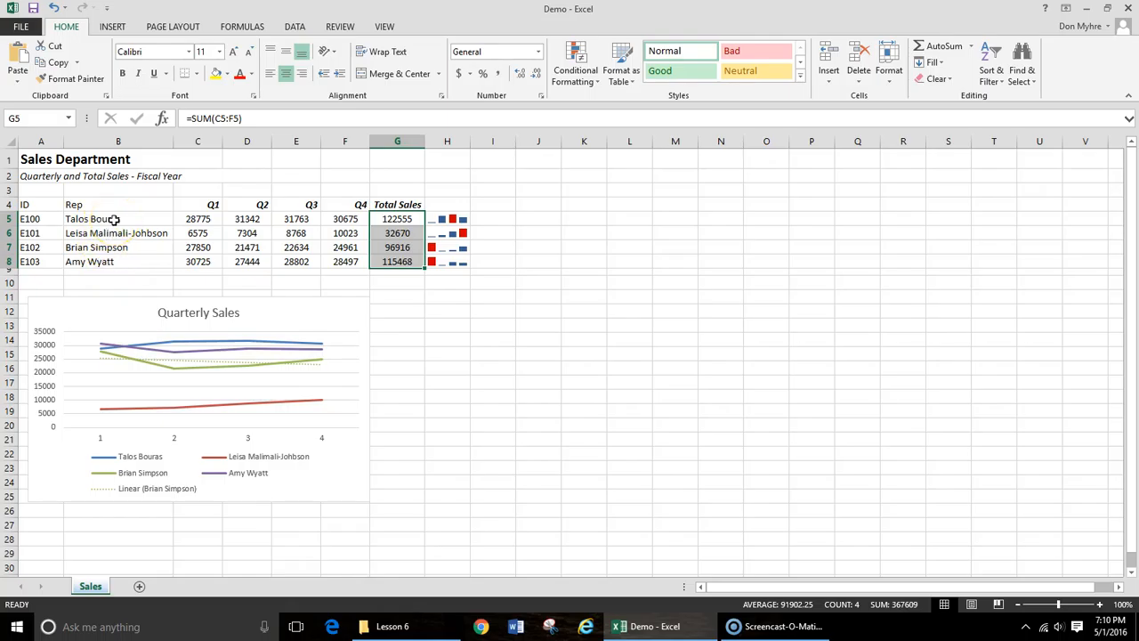
drag(115, 219, 113, 262)
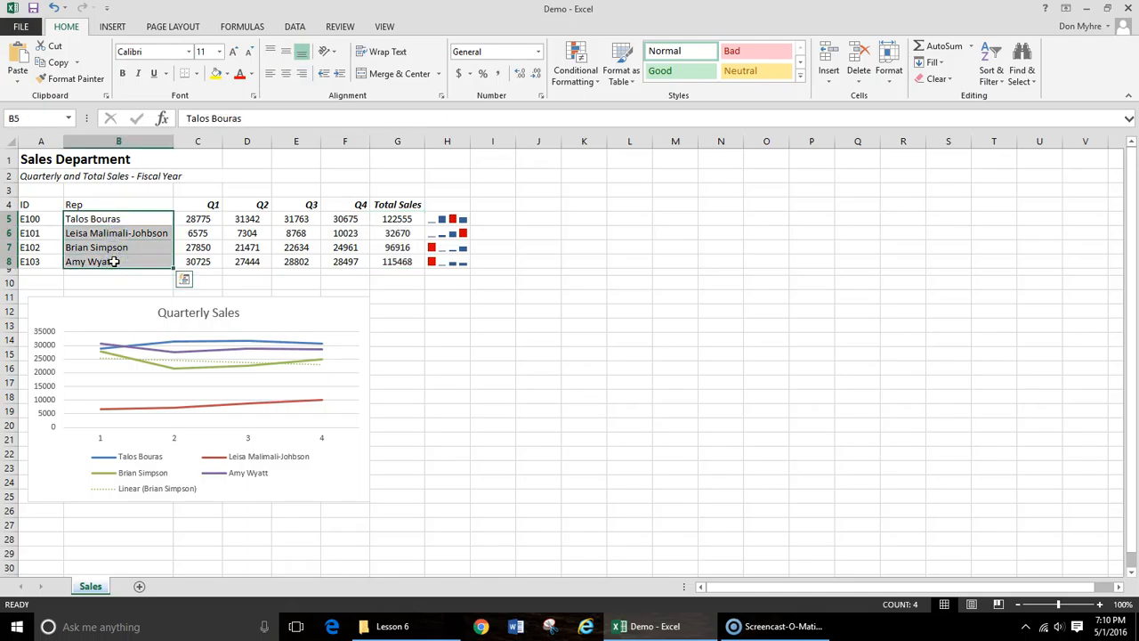
drag(402, 219, 401, 258)
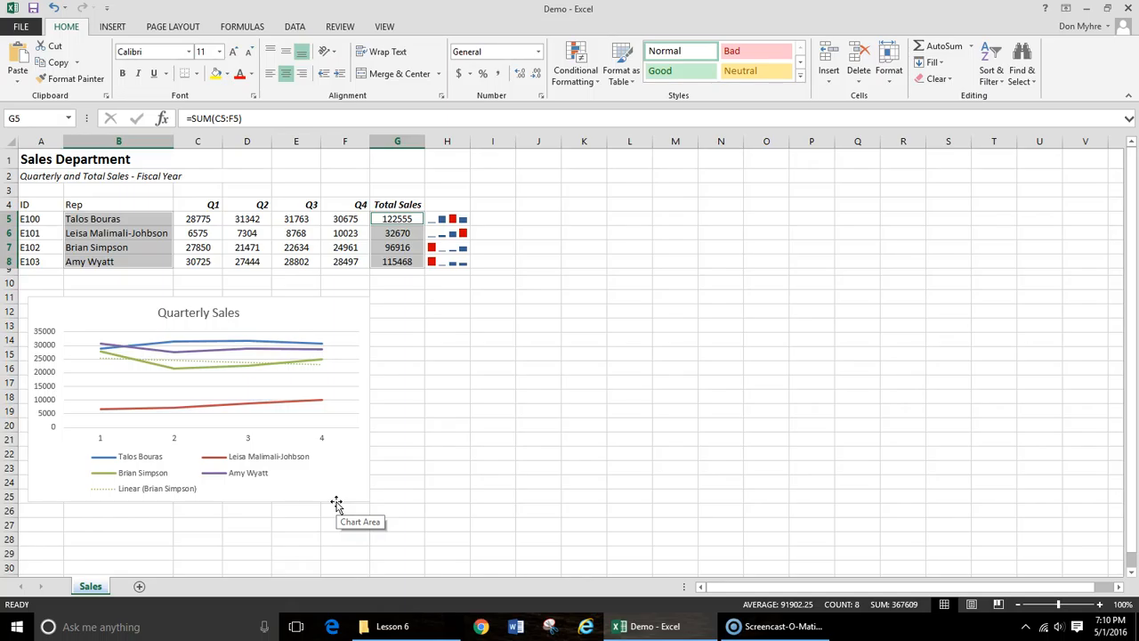
click(412, 463)
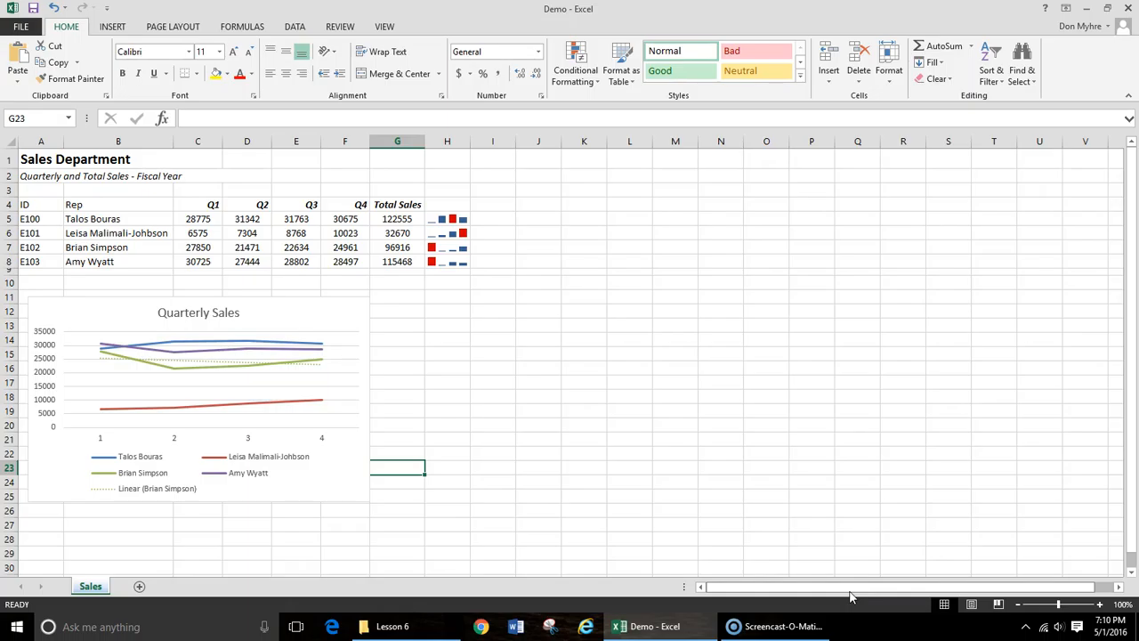
drag(139, 220, 140, 261)
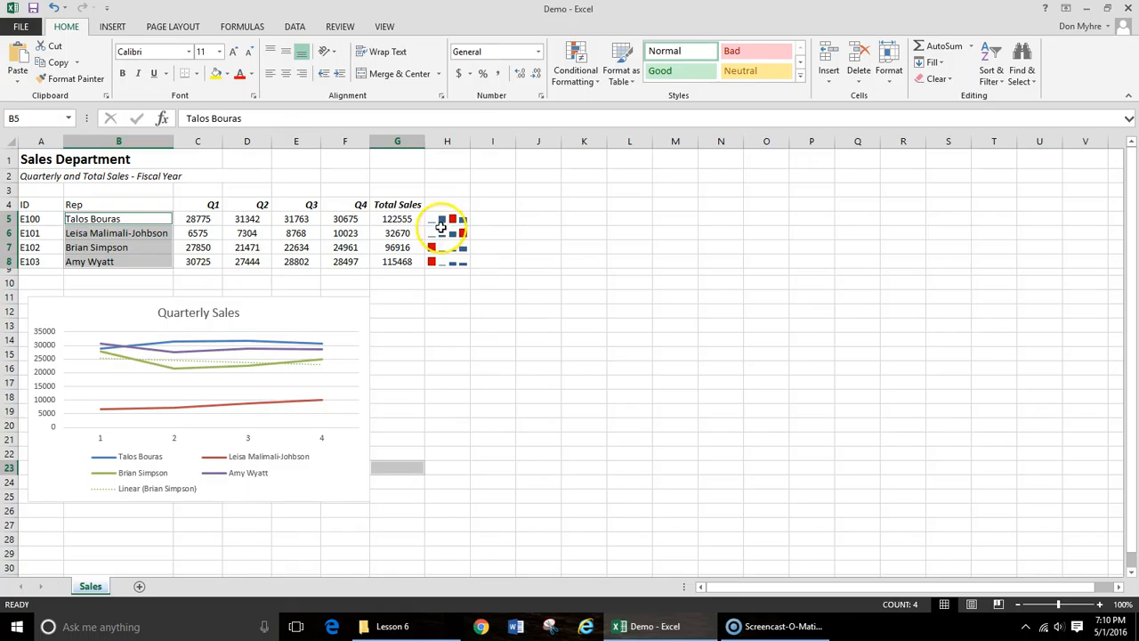
drag(404, 218, 400, 260)
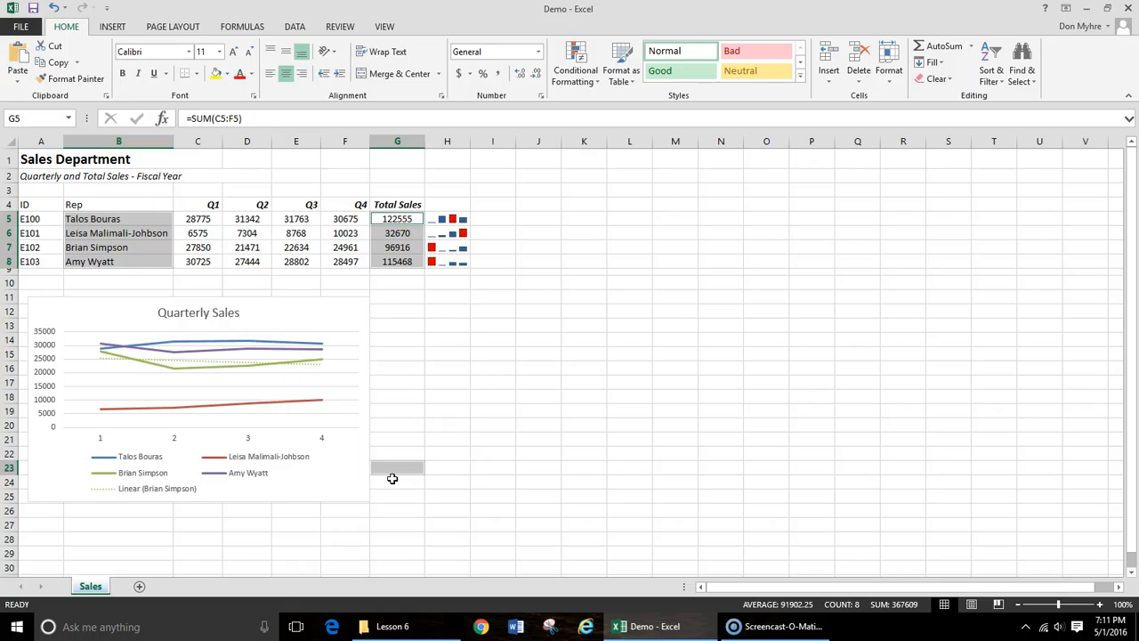
click(987, 481)
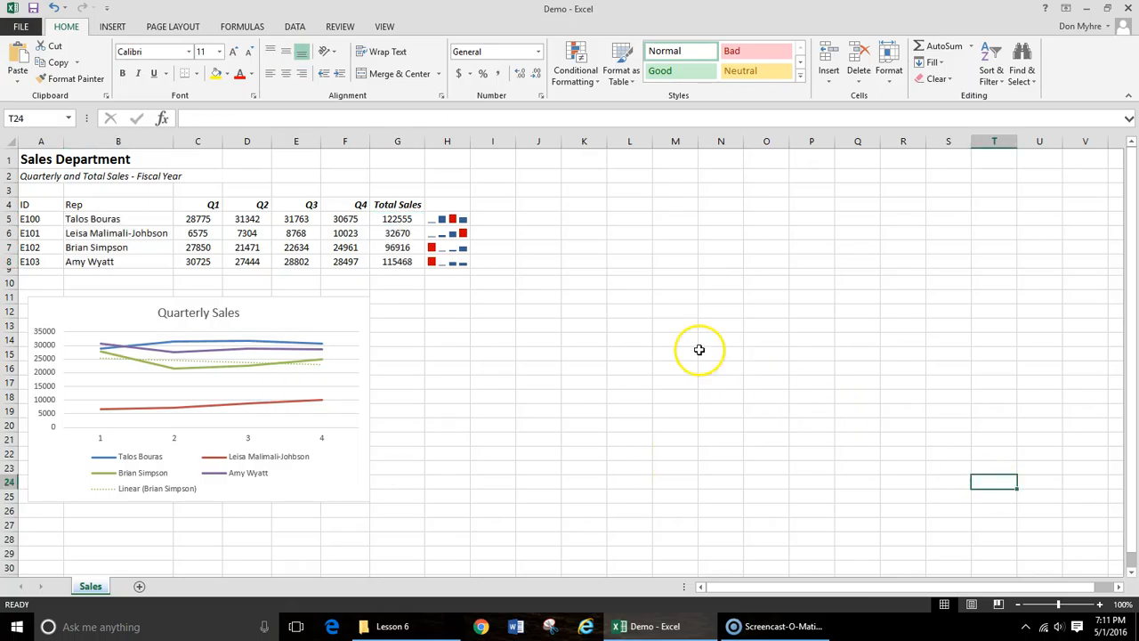
- Try to insert a 3-D pie chart from the rep names in B5:B8 and the Total Sales column with its heading in G4:G8
drag(137, 219, 137, 260)
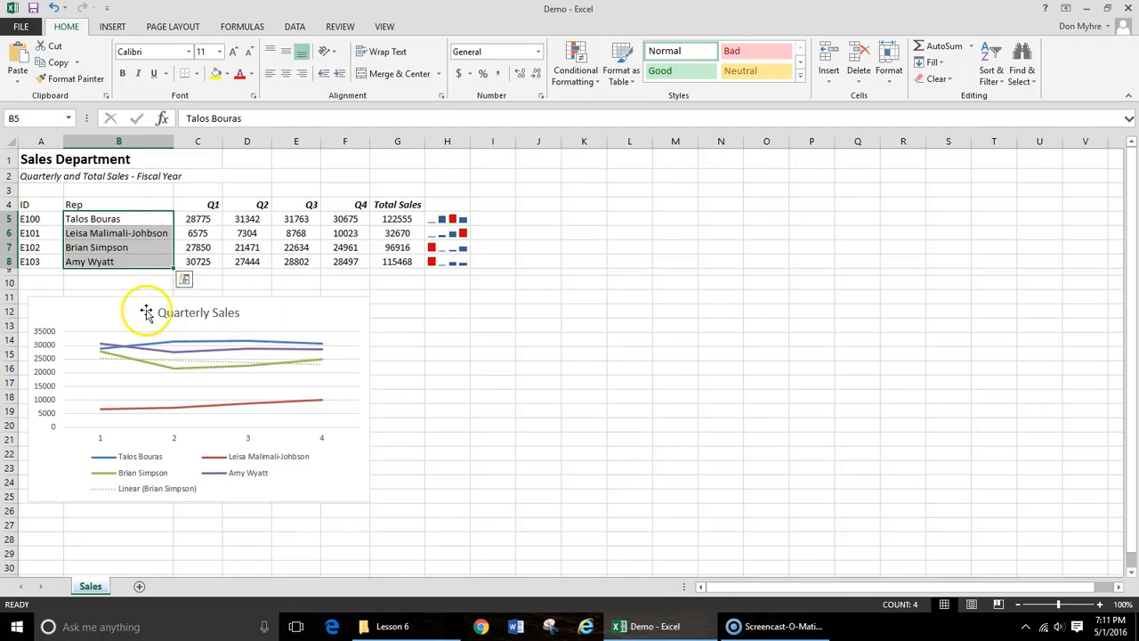
ctrl+click(402, 205)
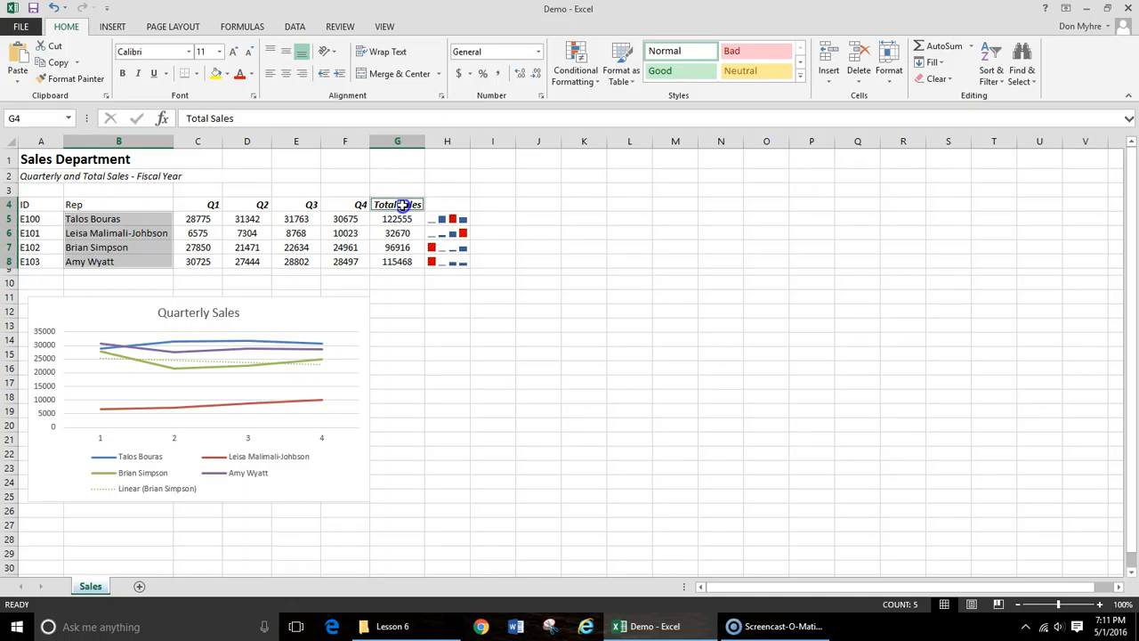
drag(402, 205, 399, 264)
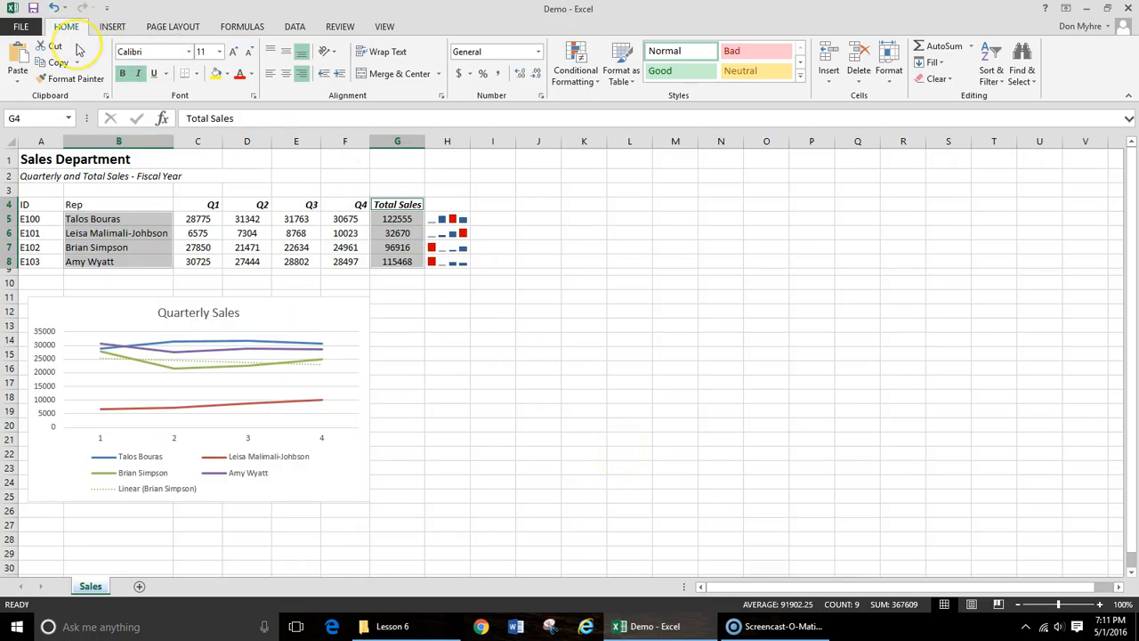
click(115, 27)
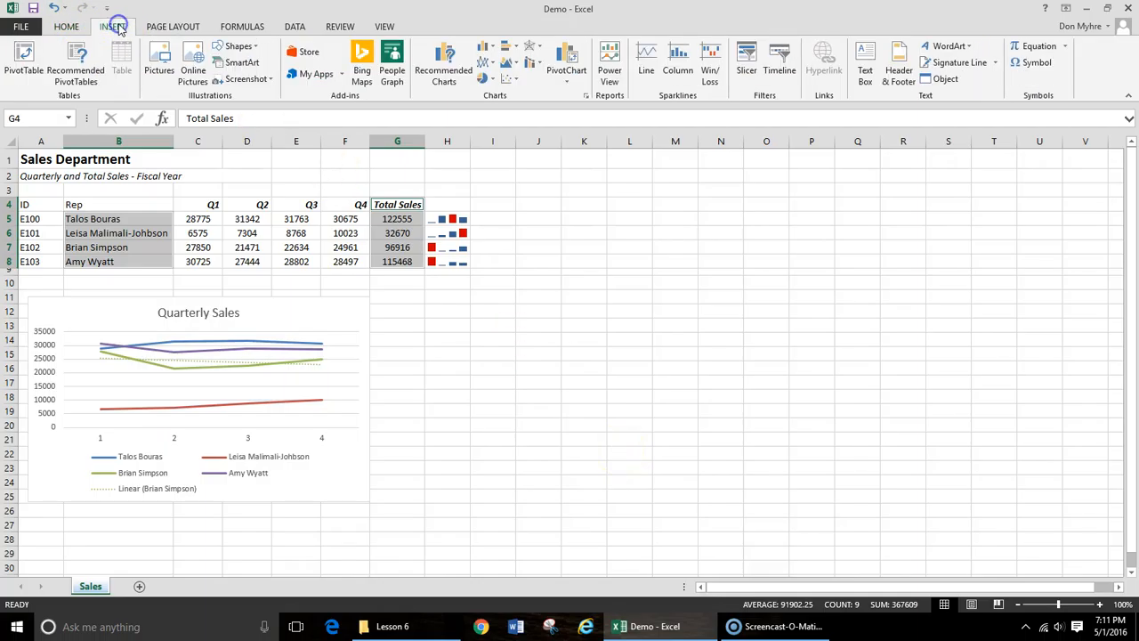
click(493, 80)
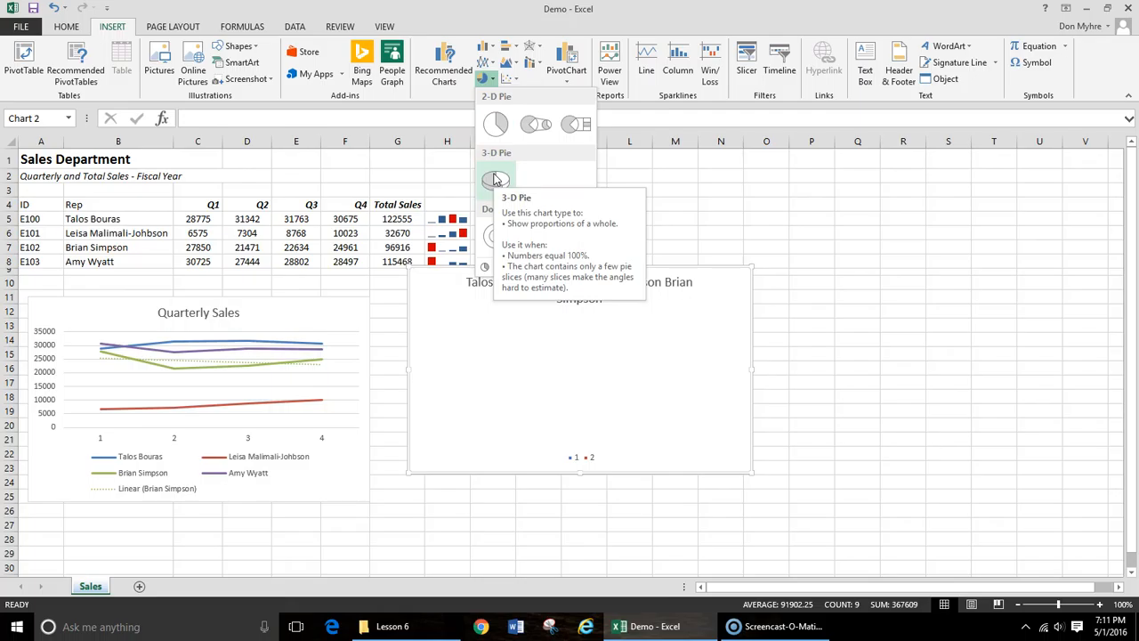
click(496, 180)
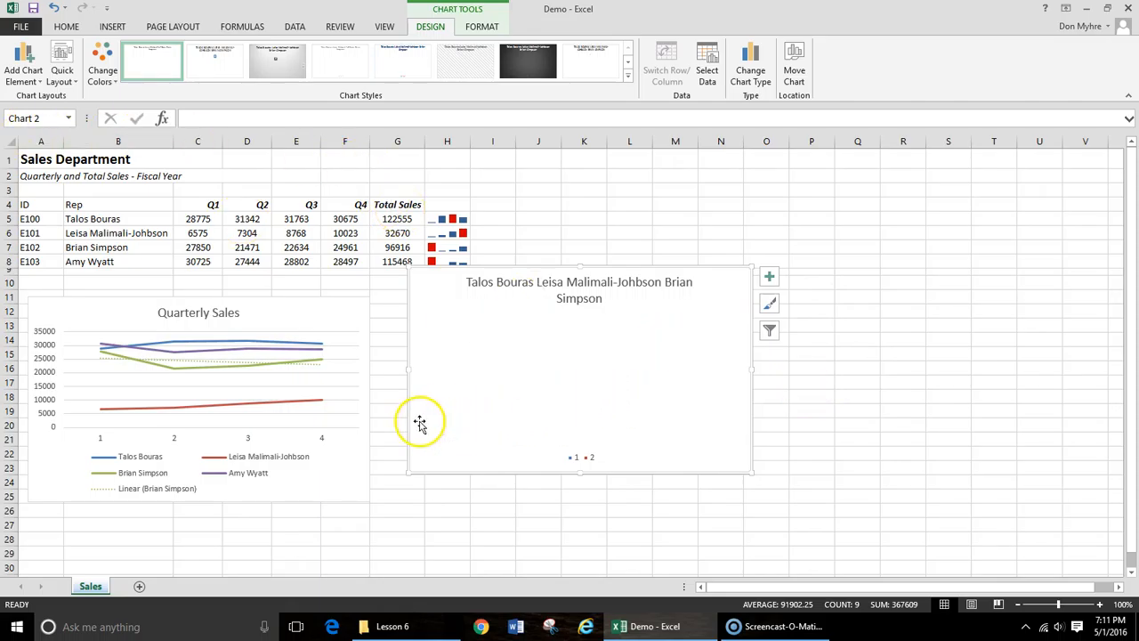
key(Delete)
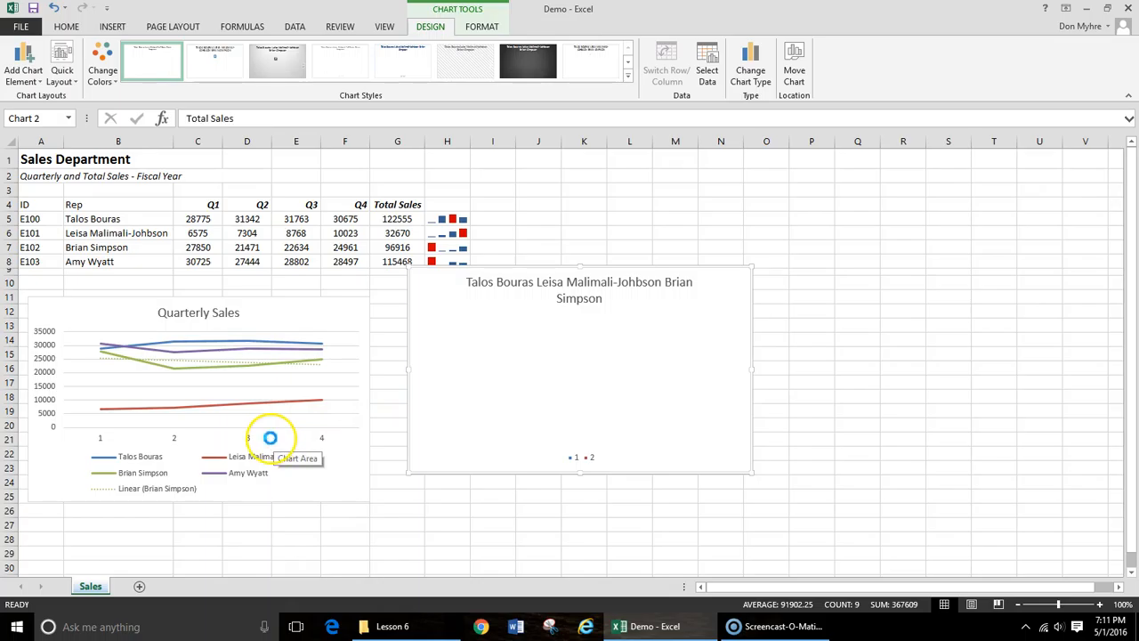
click(270, 439)
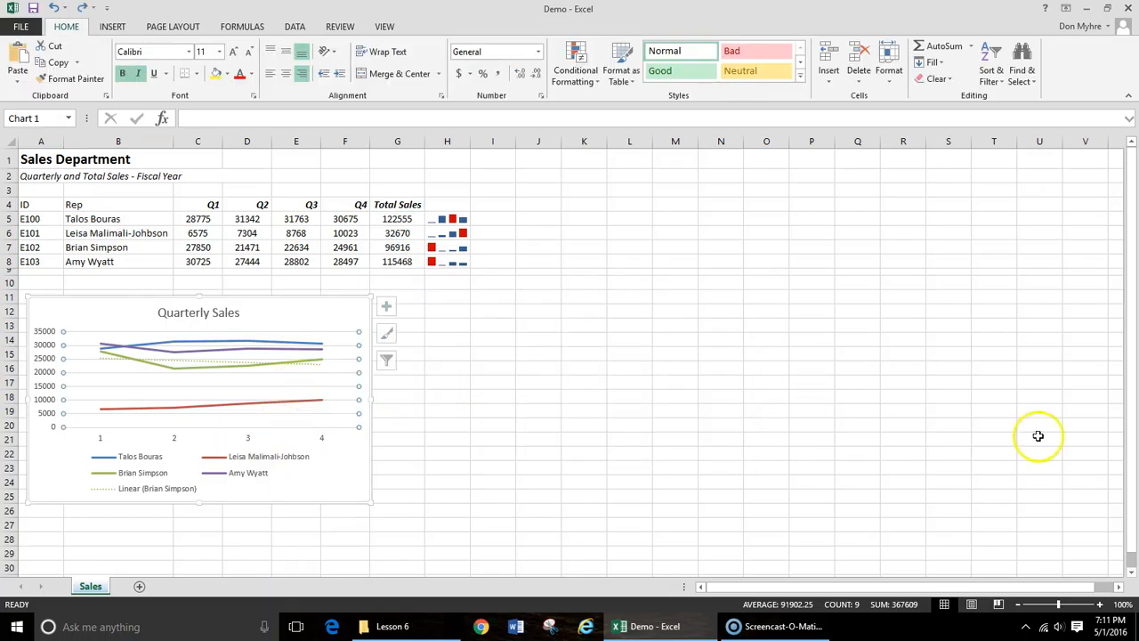
- Insert a 3-D pie chart from the rep names in B5:B8 and their total sales in G5:G8
click(142, 219)
drag(143, 219, 136, 261)
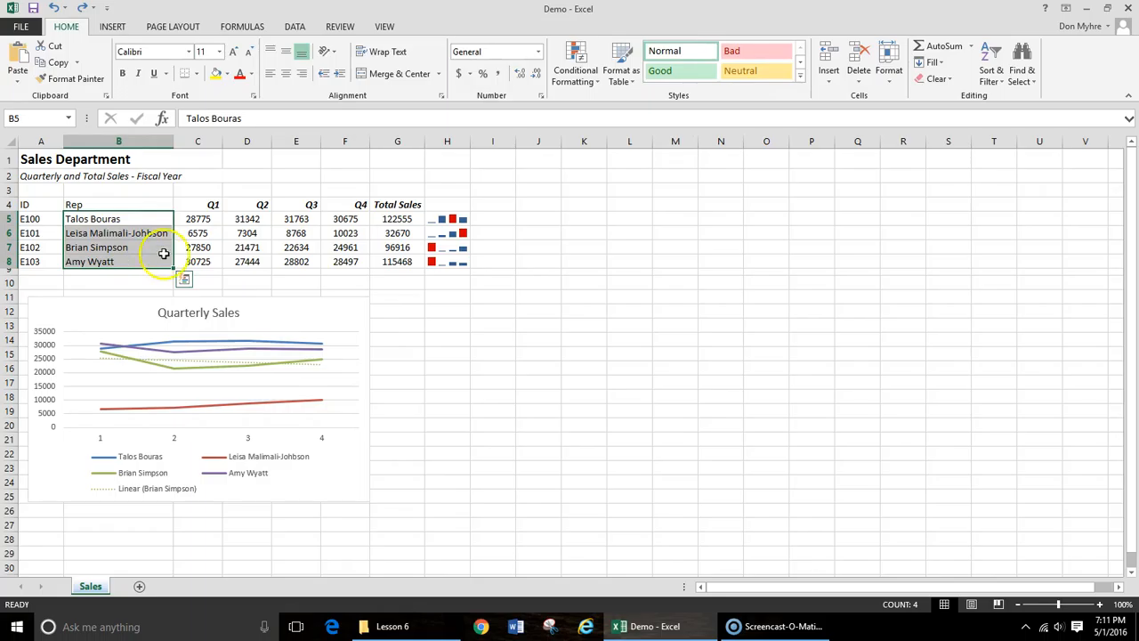
drag(404, 221, 403, 262)
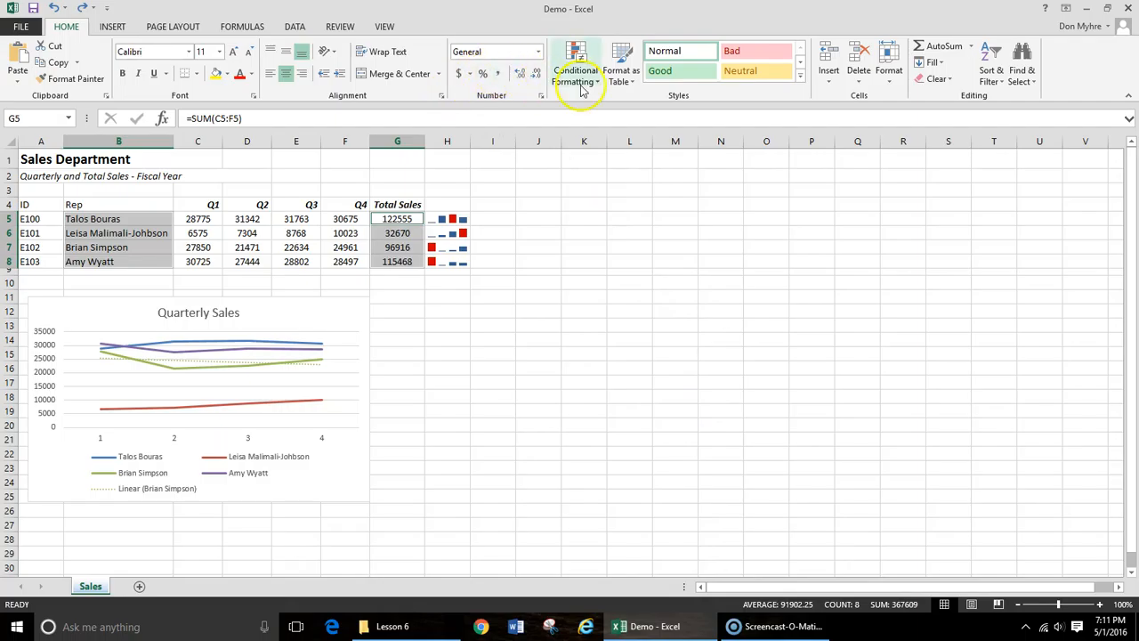
click(110, 26)
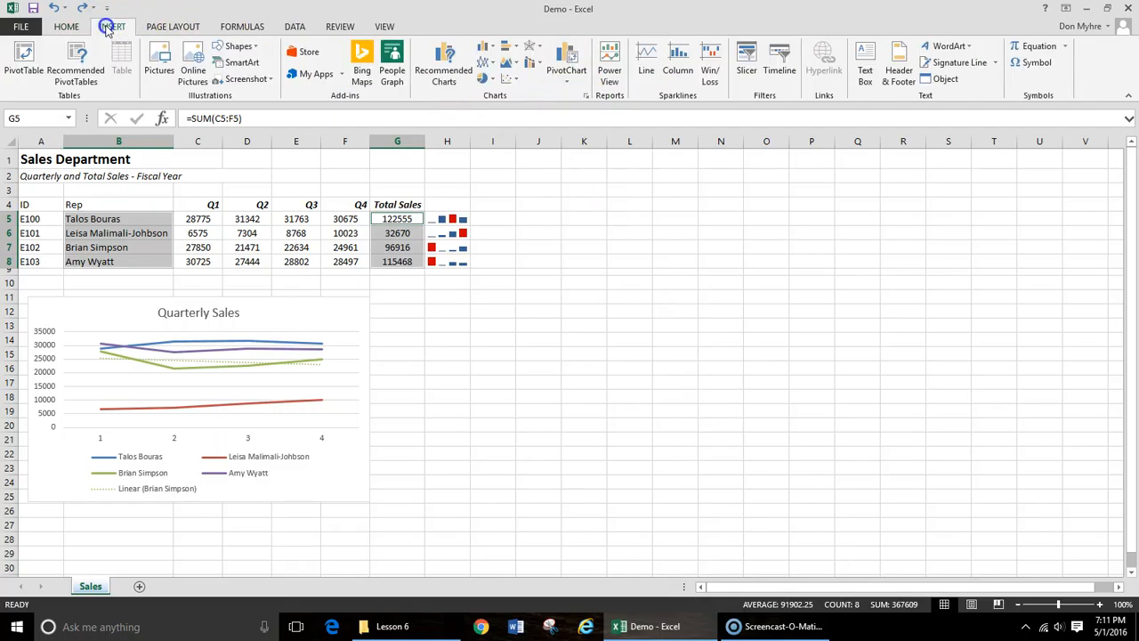
click(490, 79)
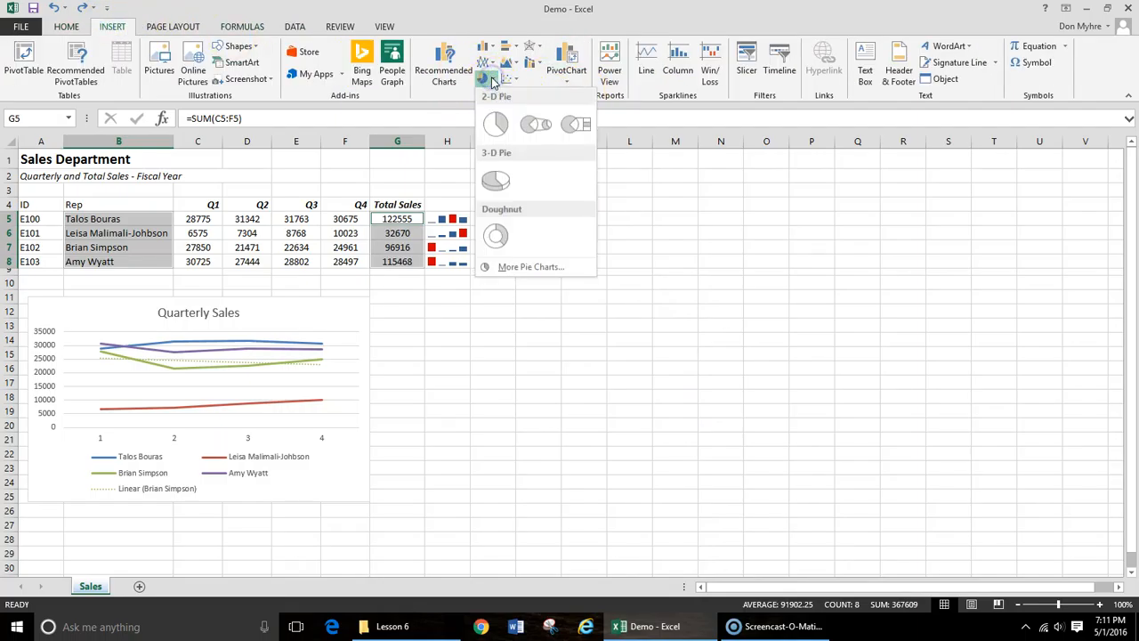
click(497, 182)
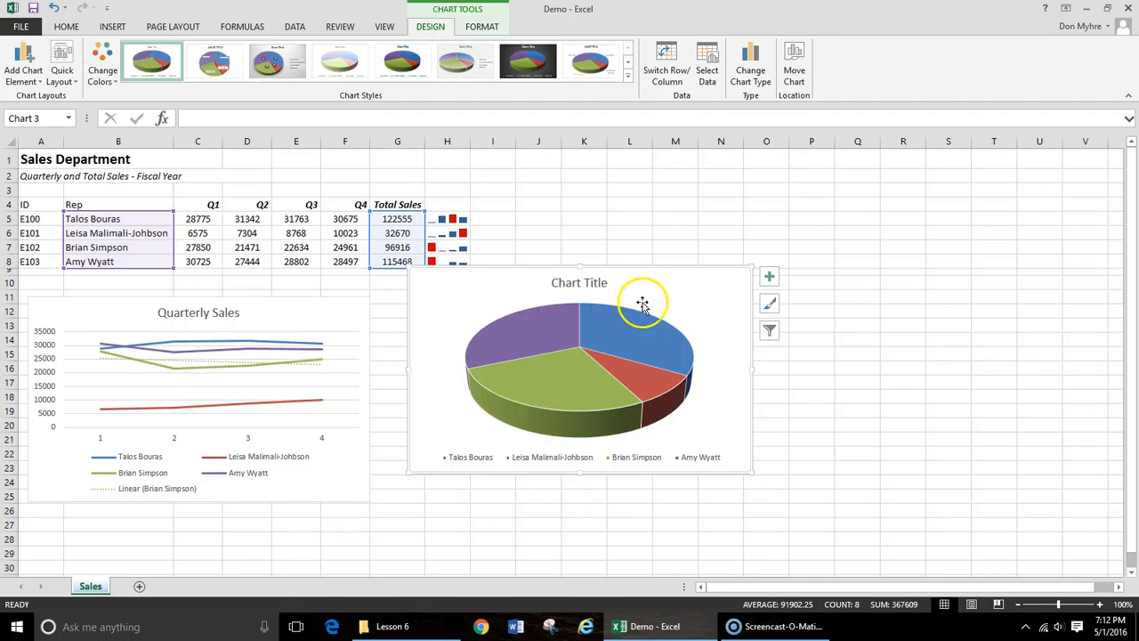
- Add data labels to the 3-D pie chart and open their detailed label options
click(487, 27)
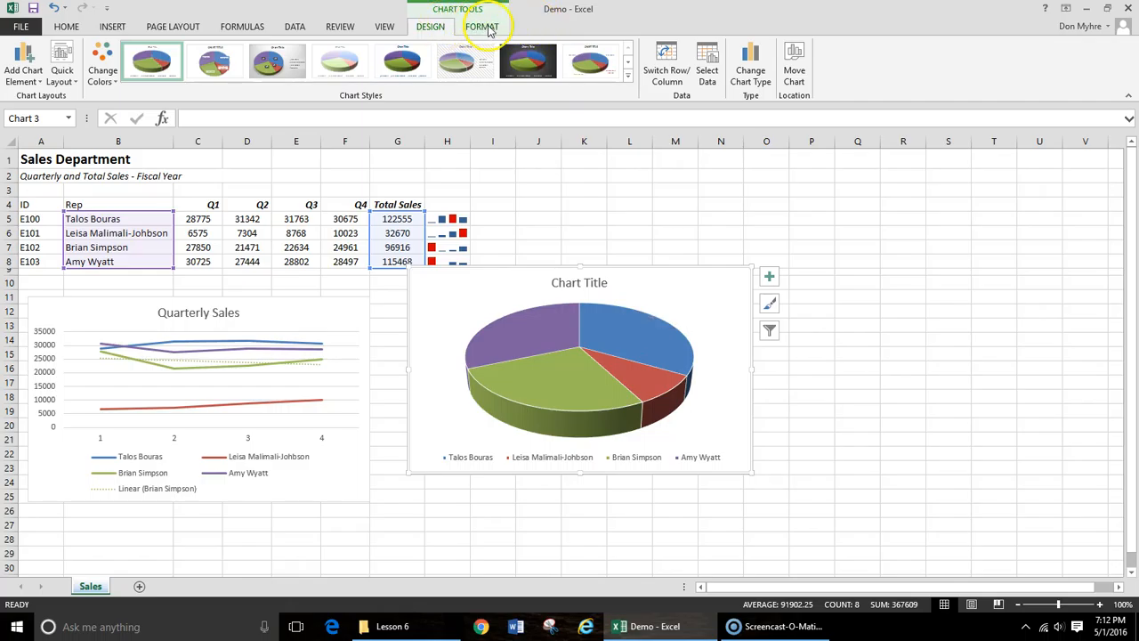
click(434, 28)
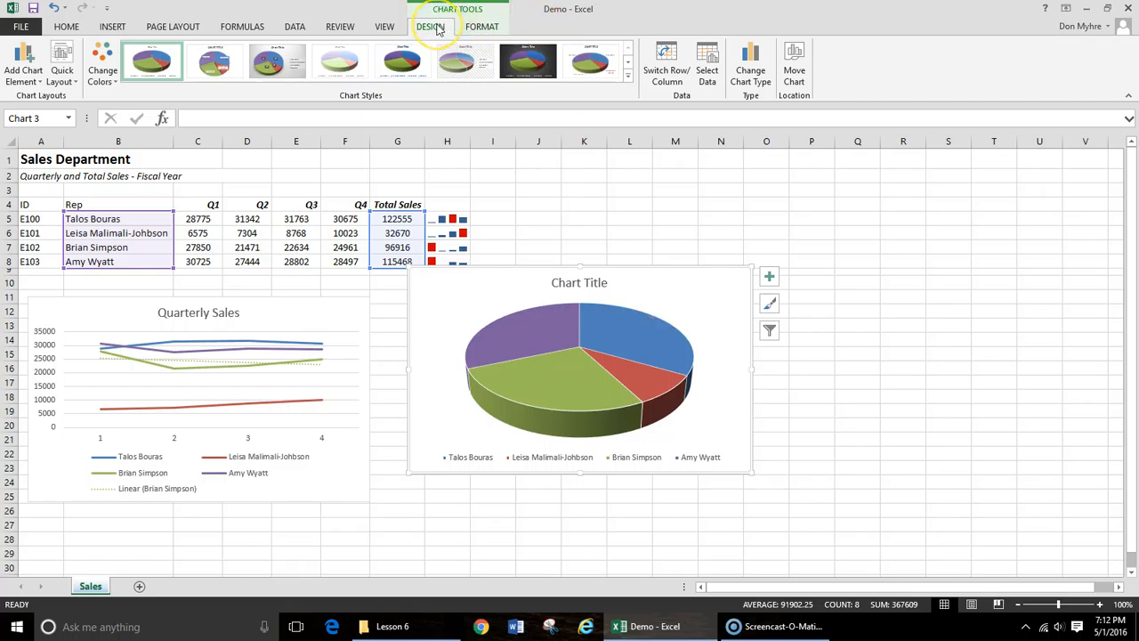
click(39, 85)
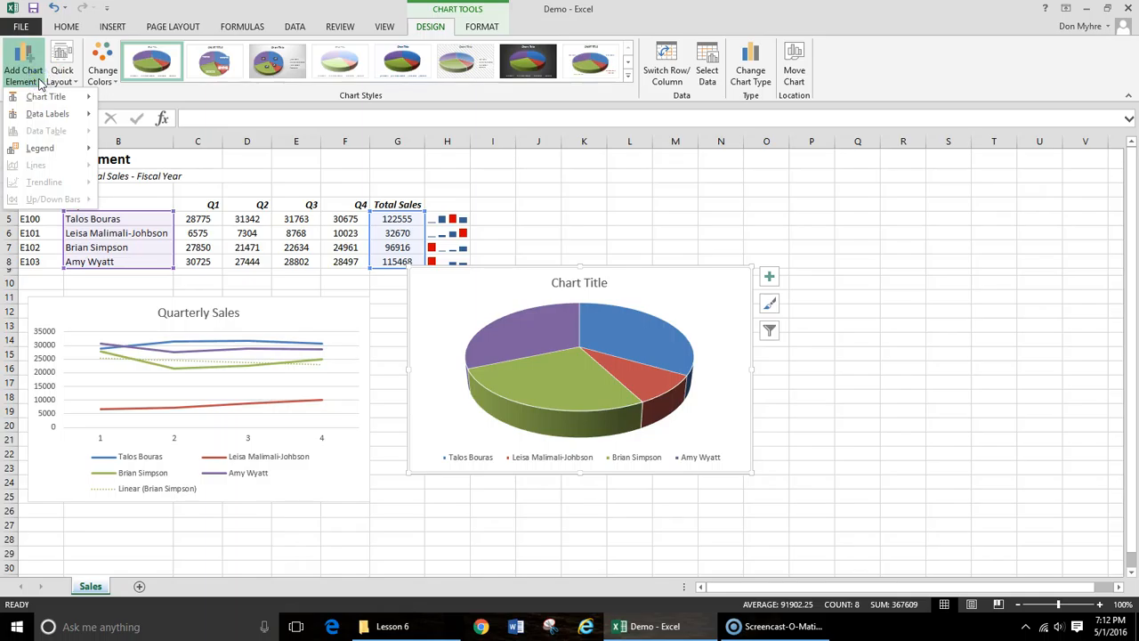
click(40, 113)
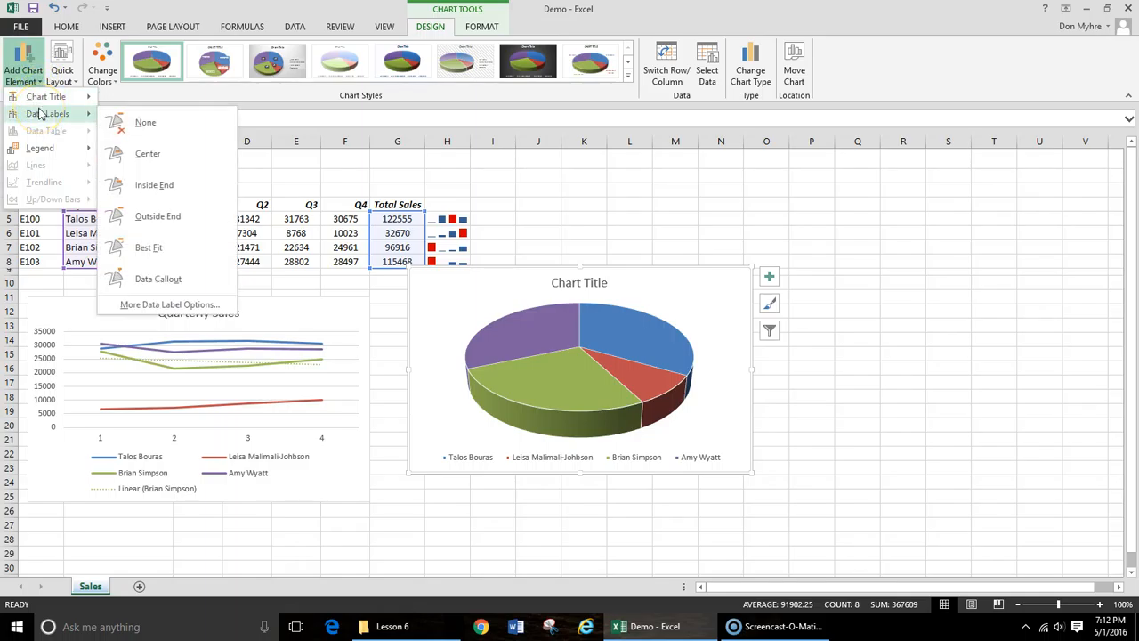
click(152, 305)
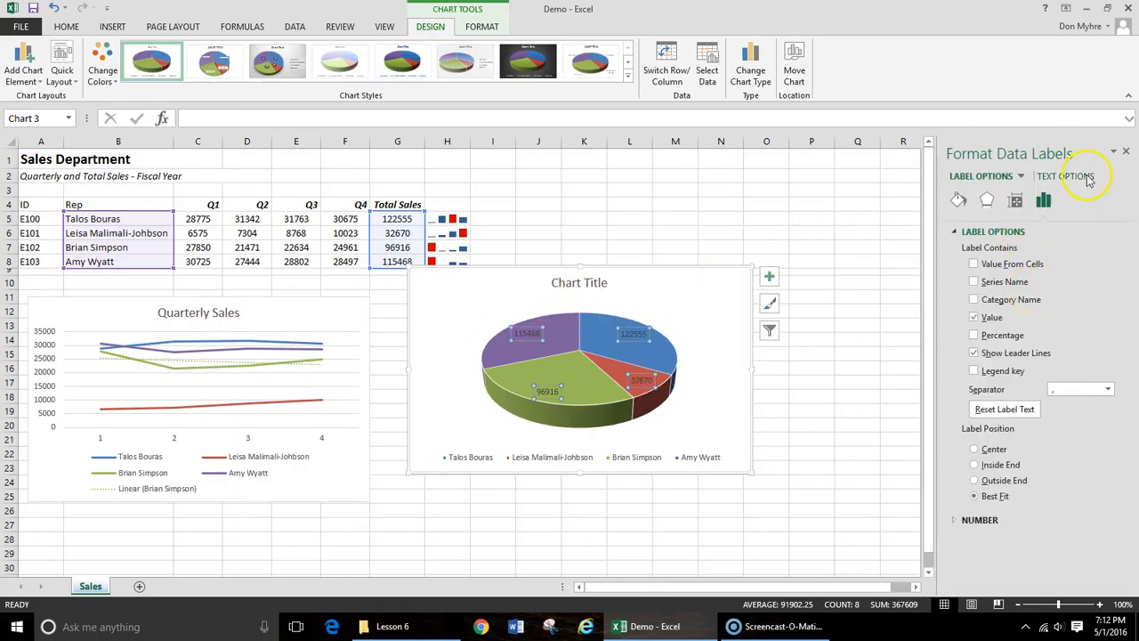
click(1125, 151)
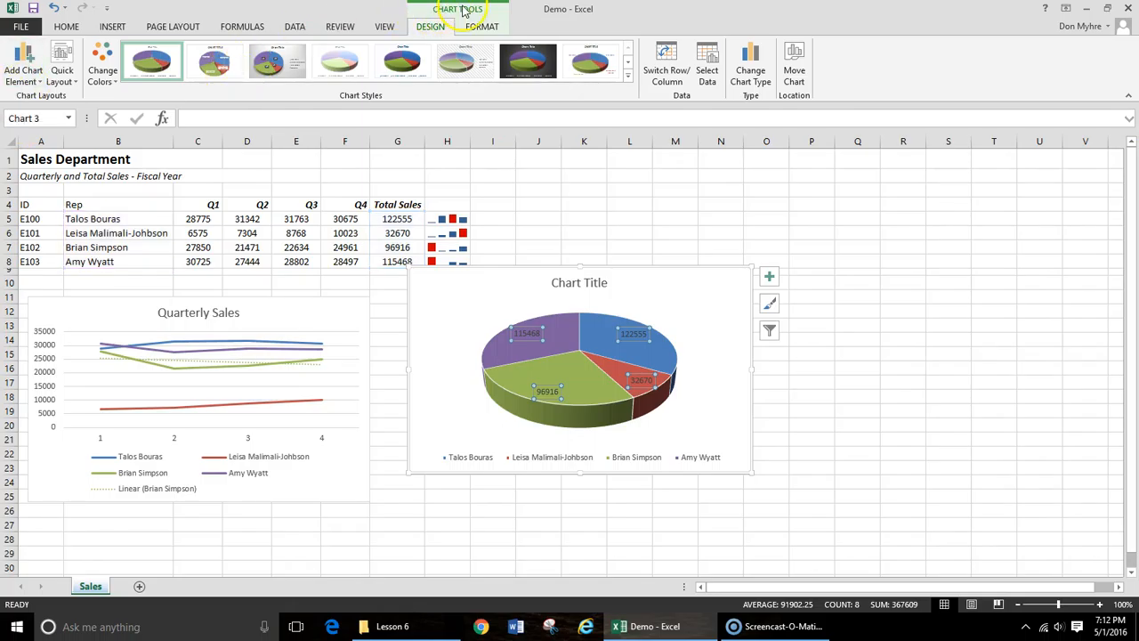
click(40, 82)
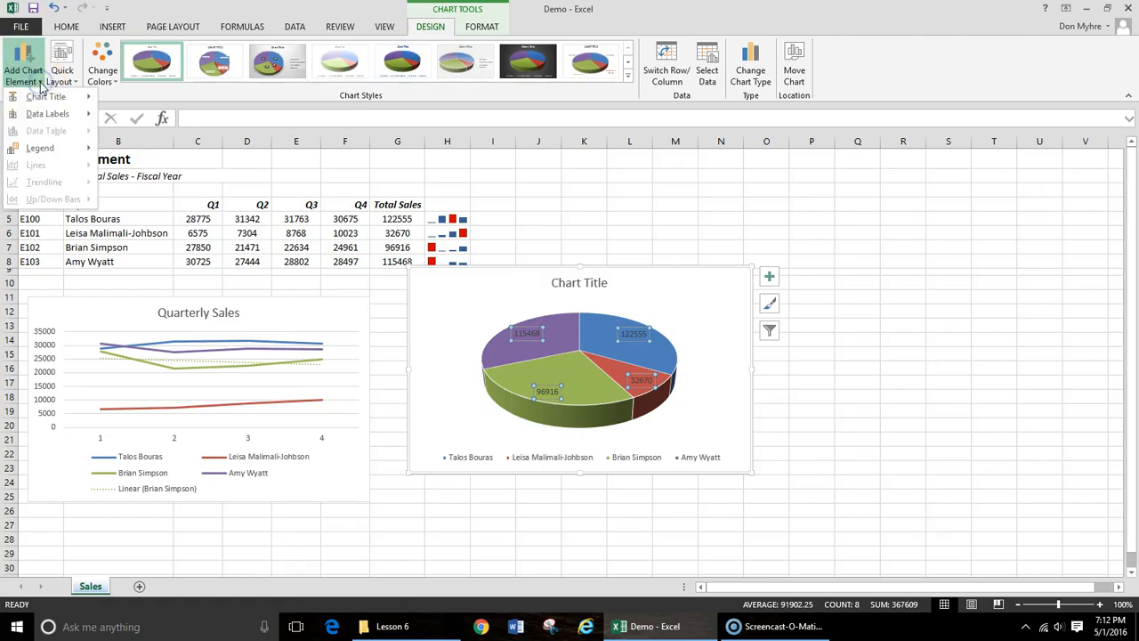
mouse_move(47, 117)
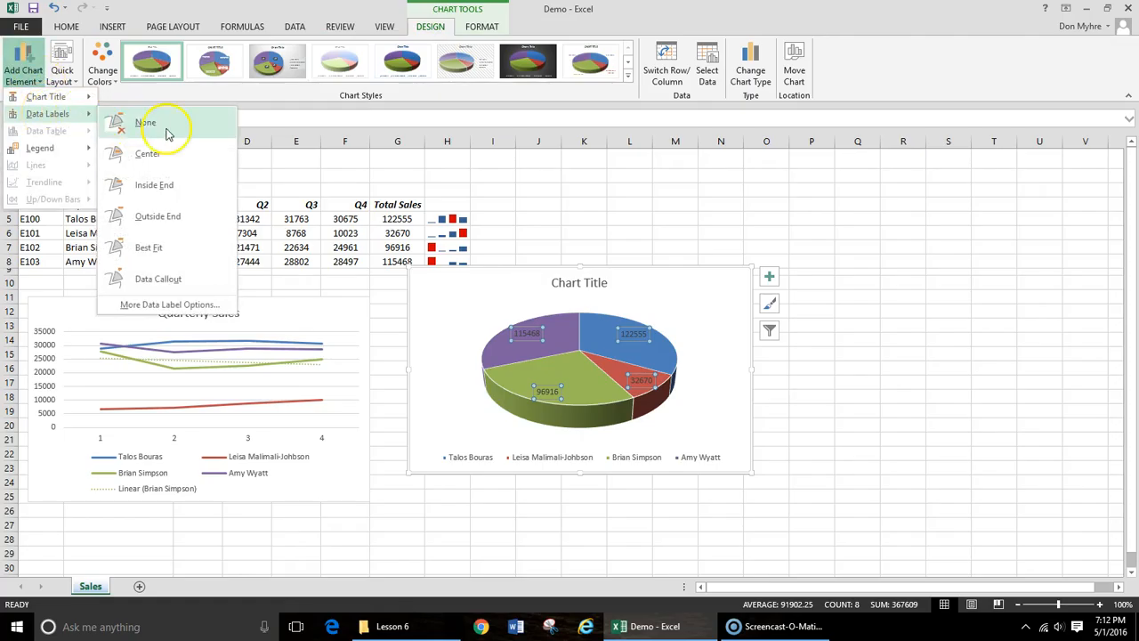
click(164, 305)
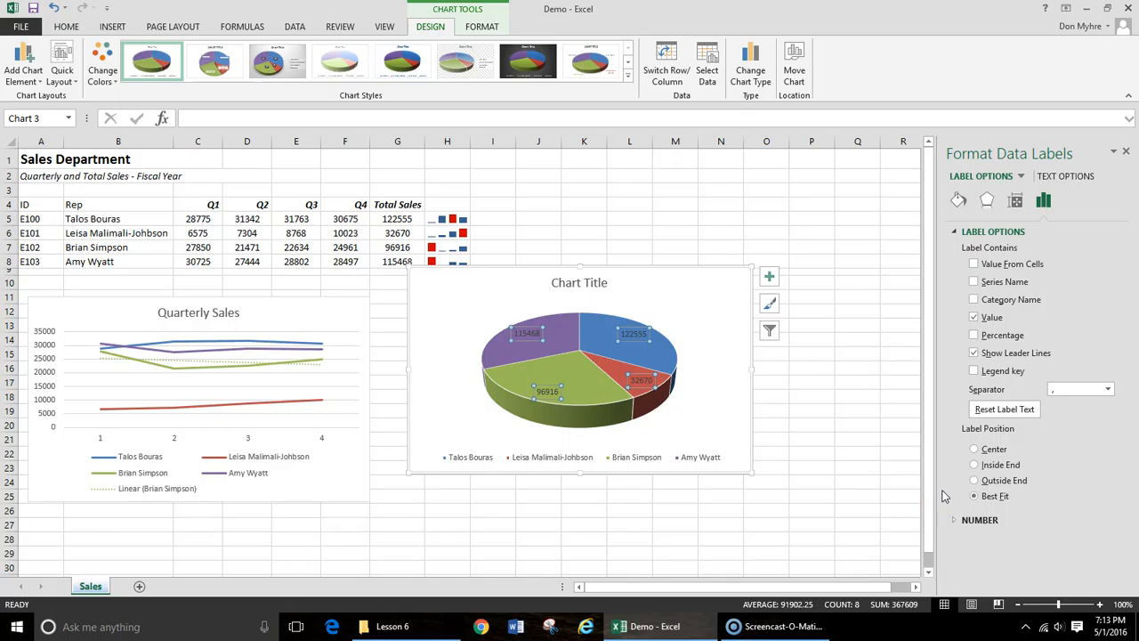
- Show the category name and percentage without the value in the pie's data labels, and set their position to Center
click(974, 300)
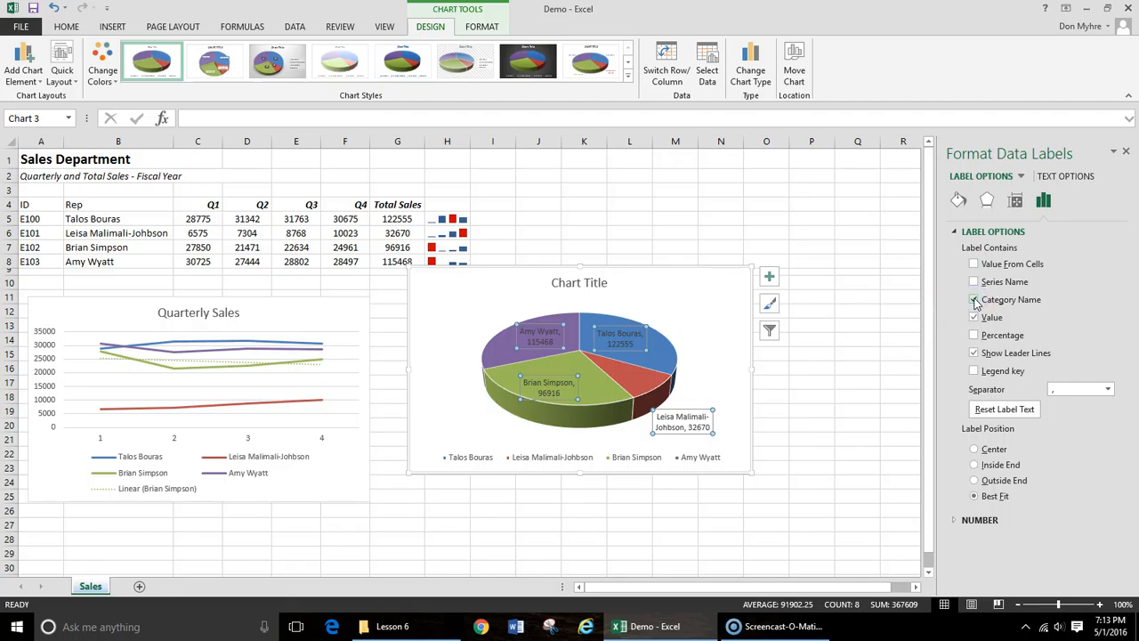
click(974, 337)
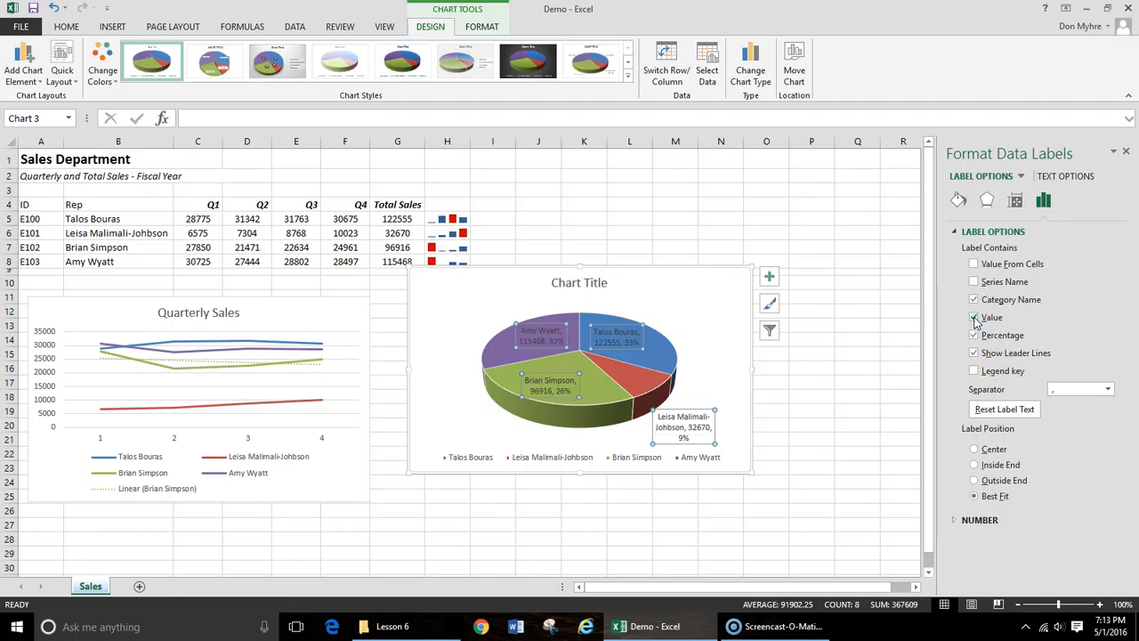
click(974, 318)
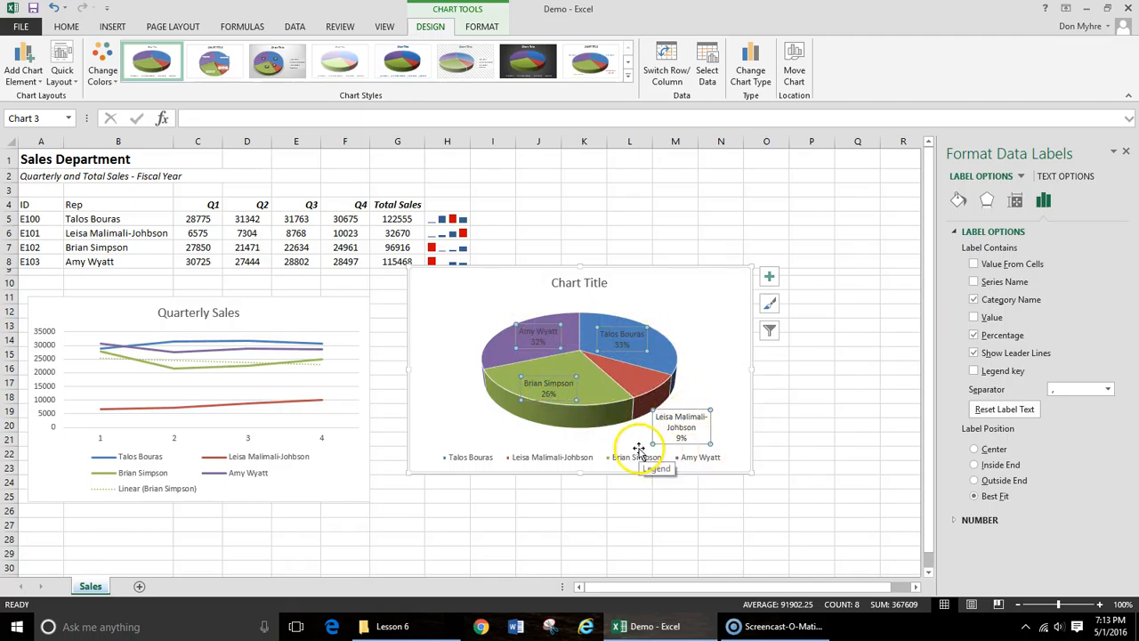
click(973, 449)
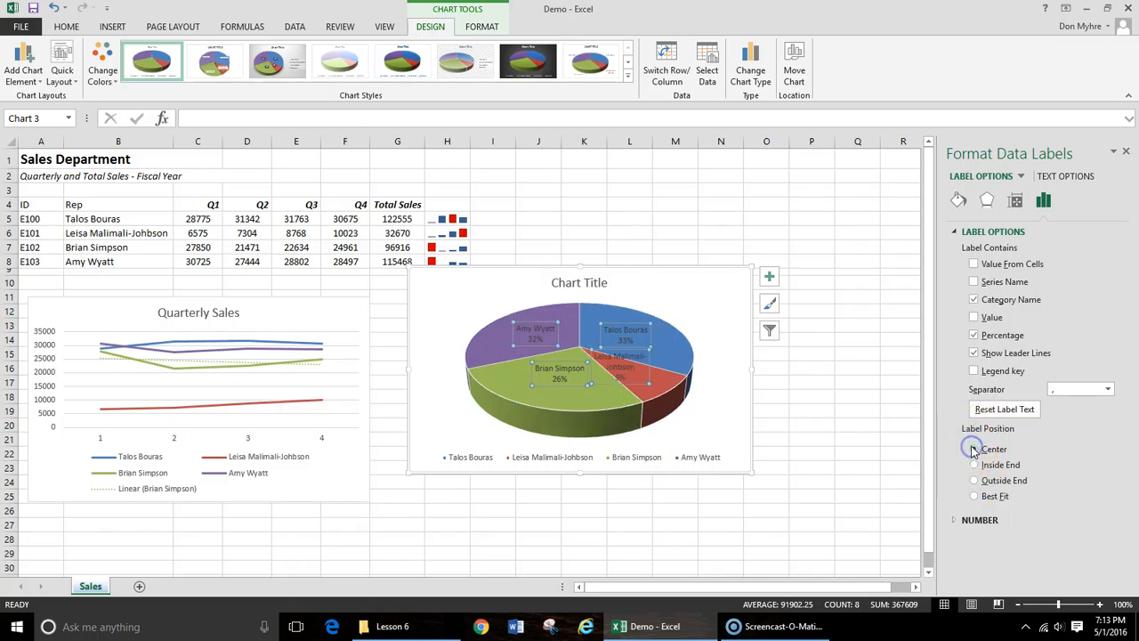
- Try the Inside End and Best Fit positions for the pie's data labels, set them to Outside End, and close the label options
click(978, 465)
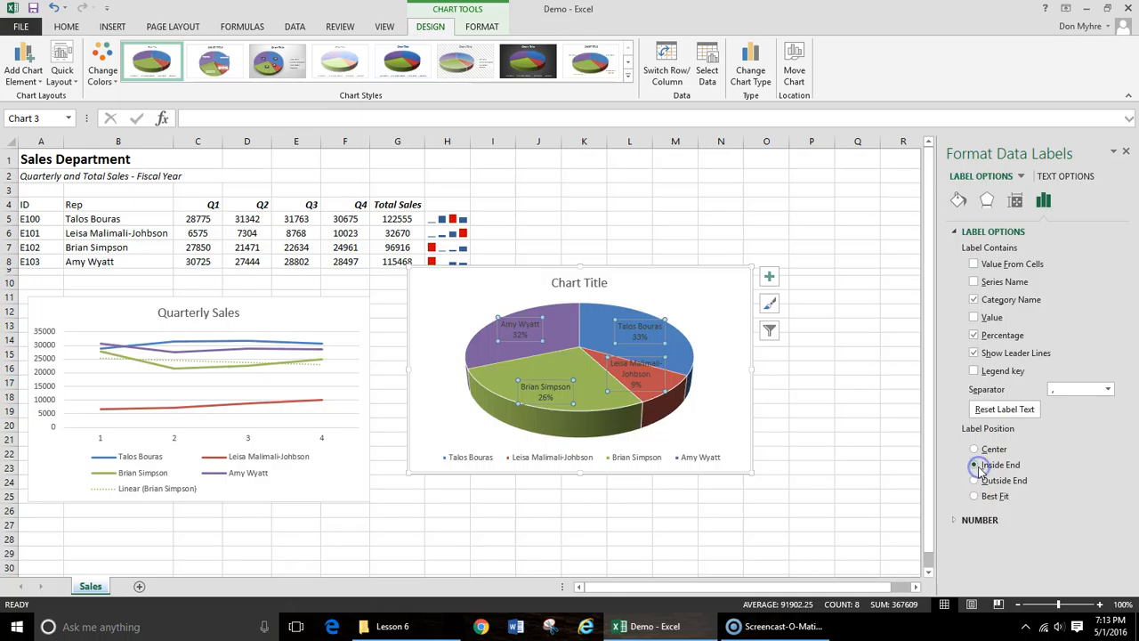
click(975, 481)
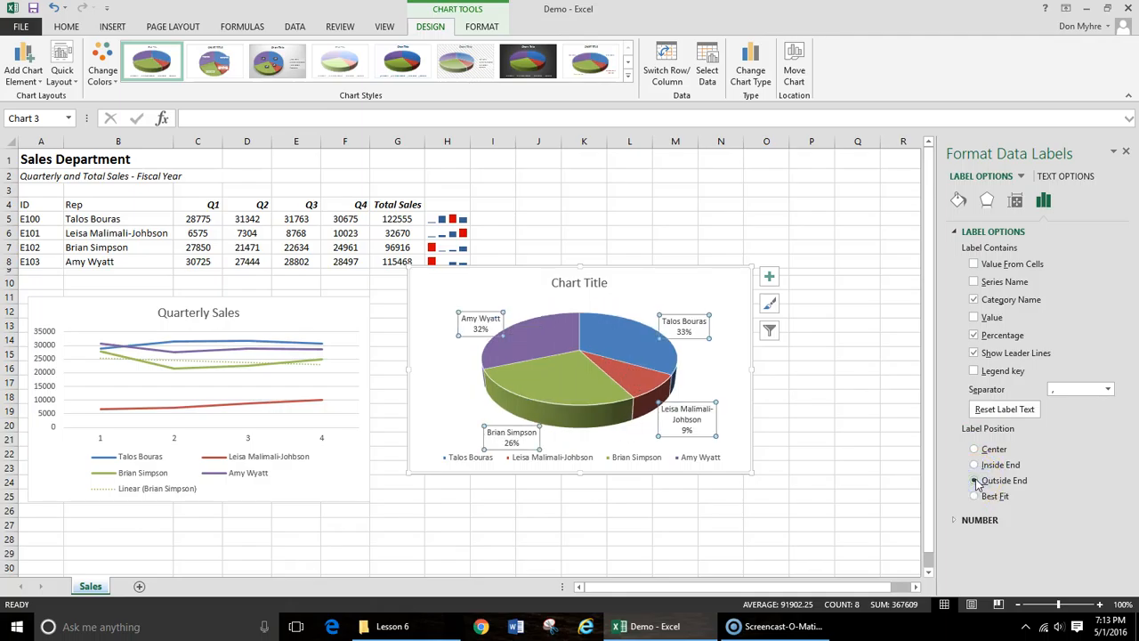
click(974, 495)
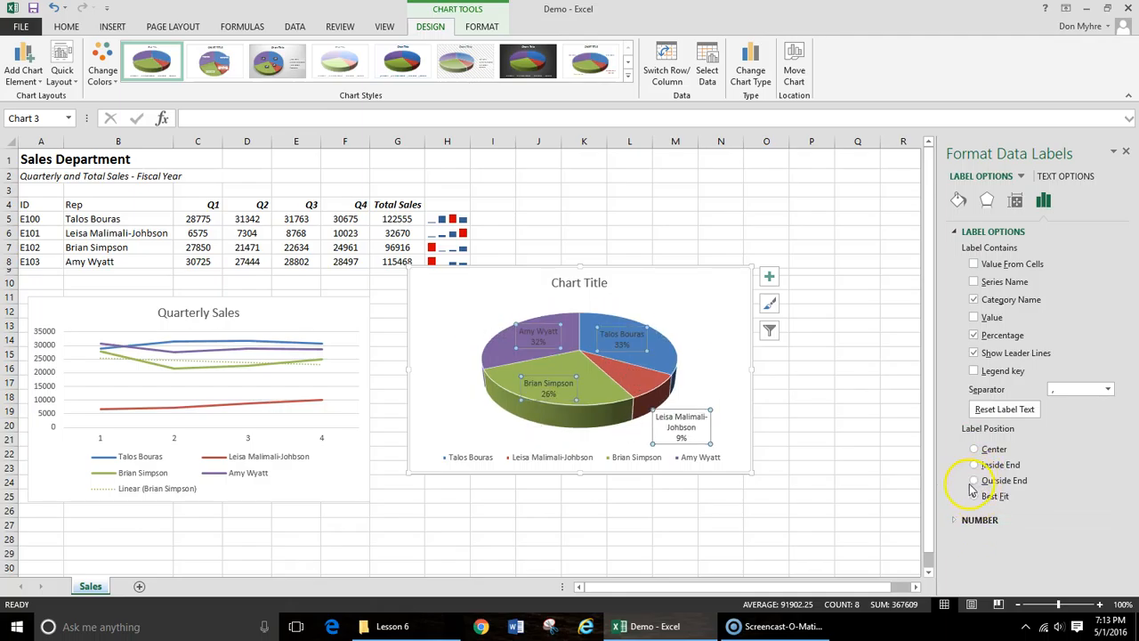
click(976, 480)
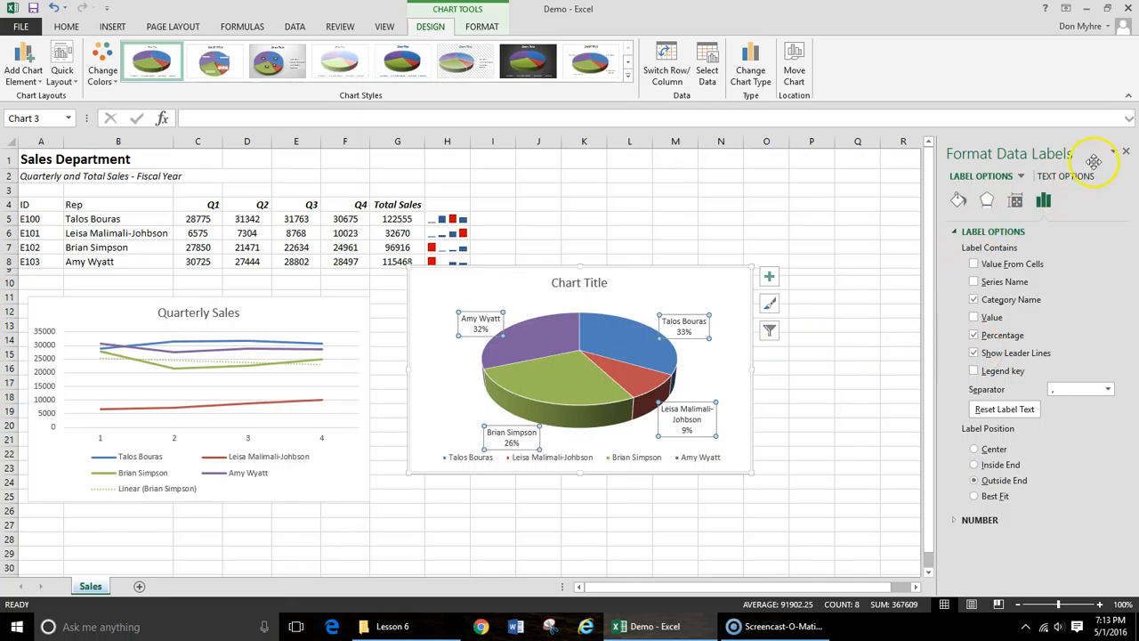
click(1126, 152)
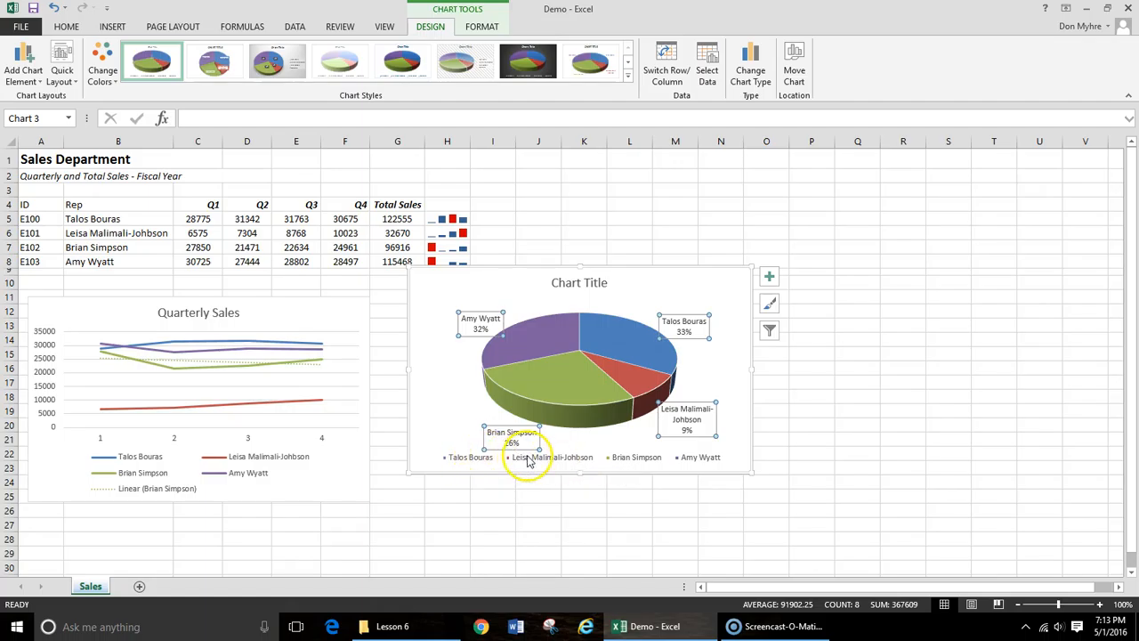
- Delete the legend from the 3-D pie chart
click(576, 457)
mouse_move(743, 625)
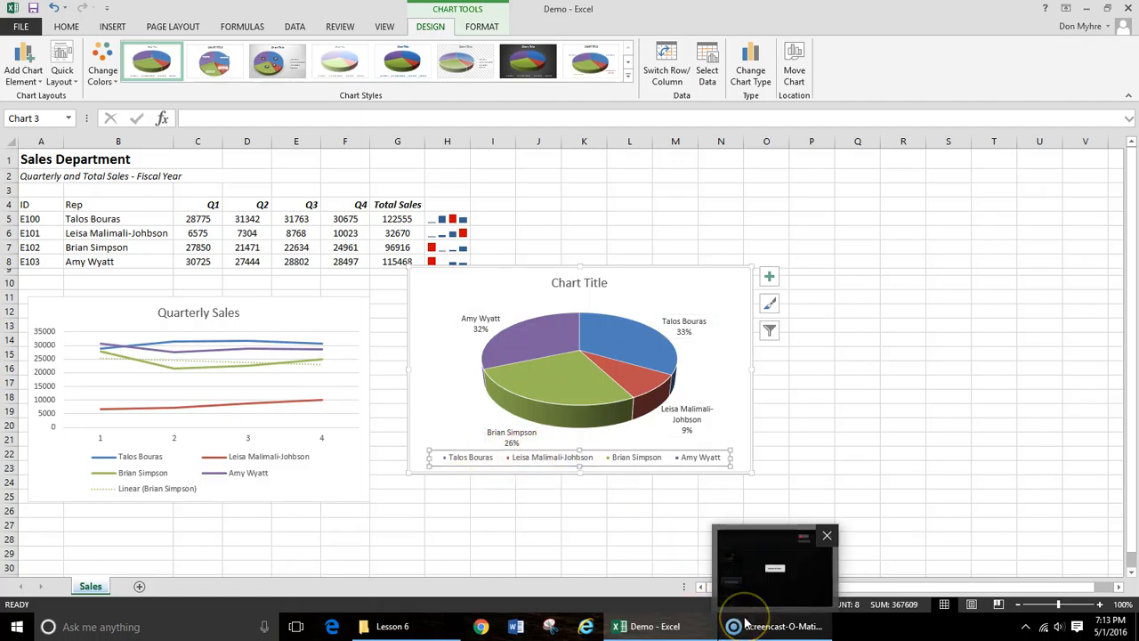
key(Delete)
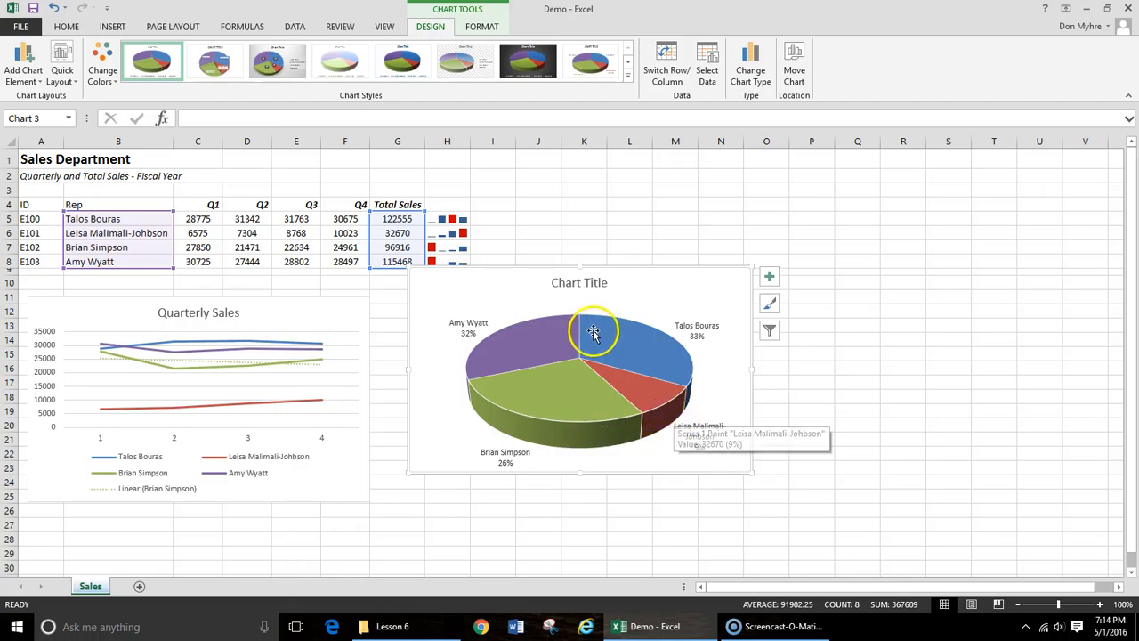
- Change the pie chart's title to Total Sales and close the title formatting options
double_click(596, 282)
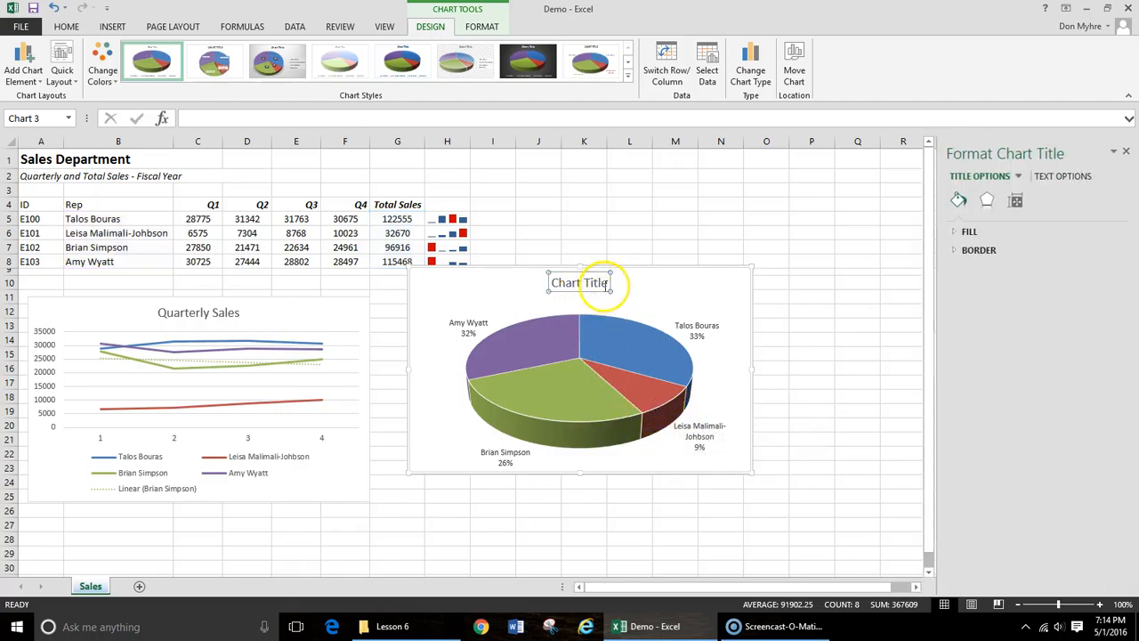
drag(609, 282, 543, 284)
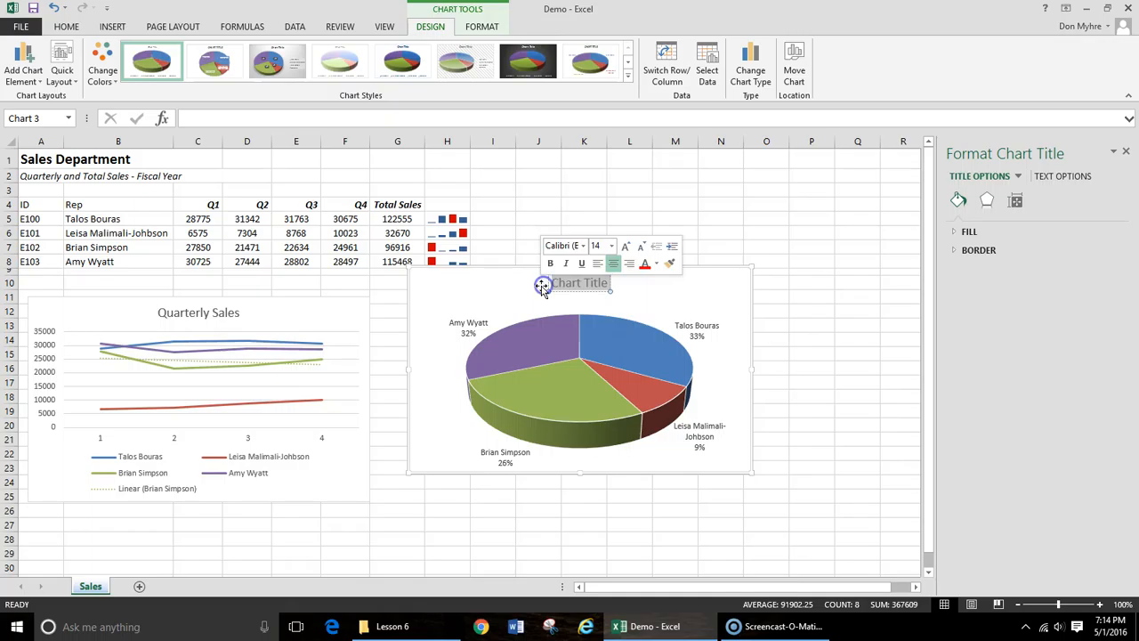
text(Total)
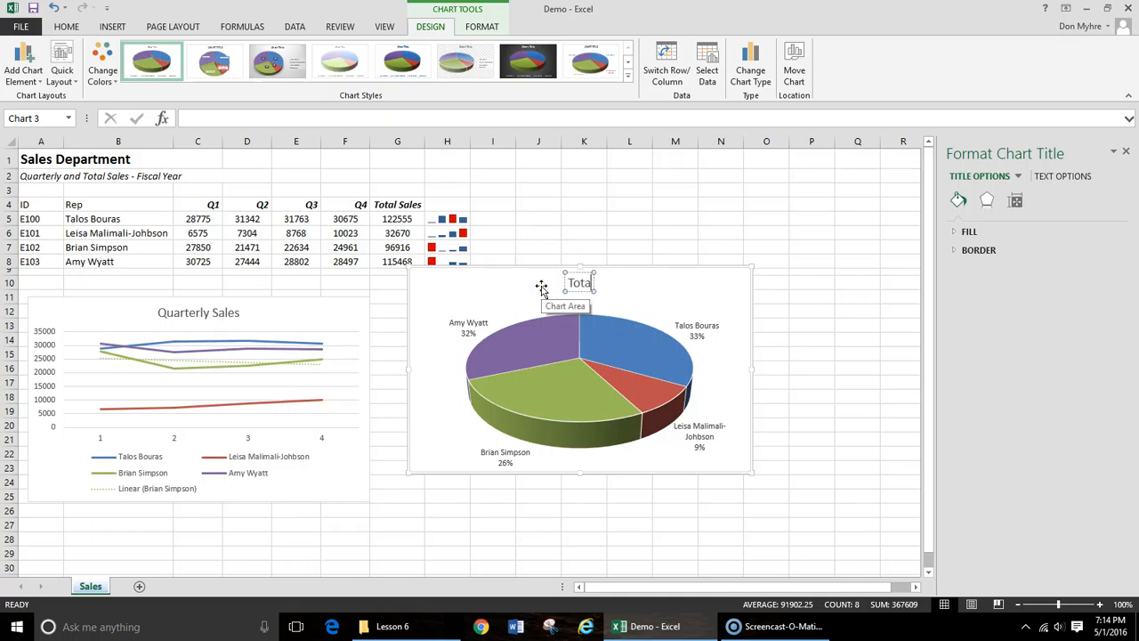
text( Sales)
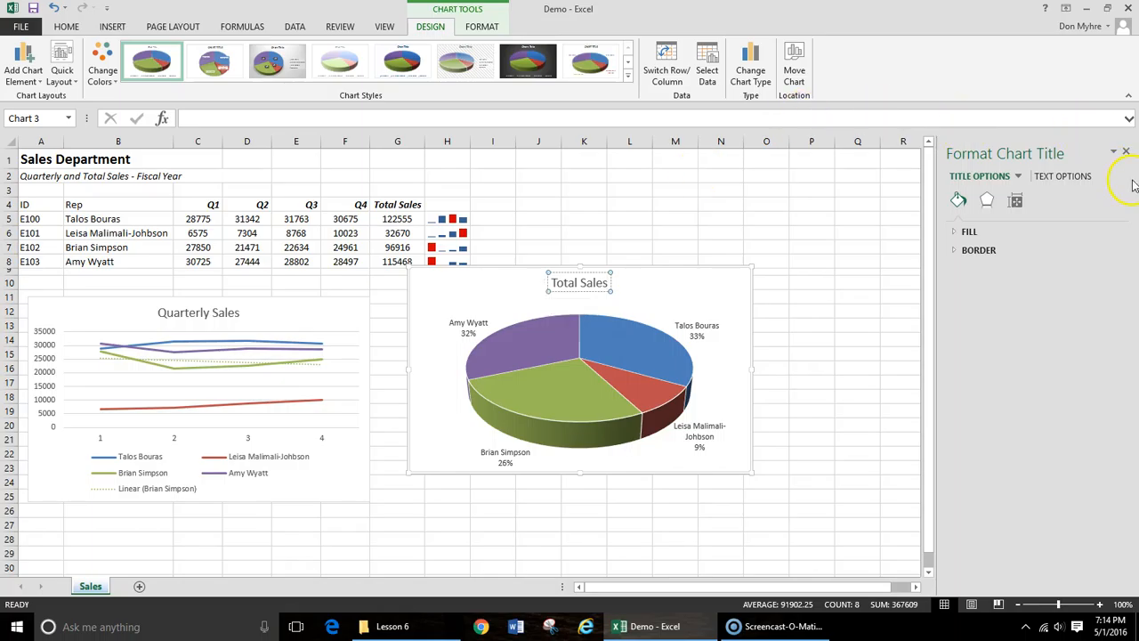
click(1125, 152)
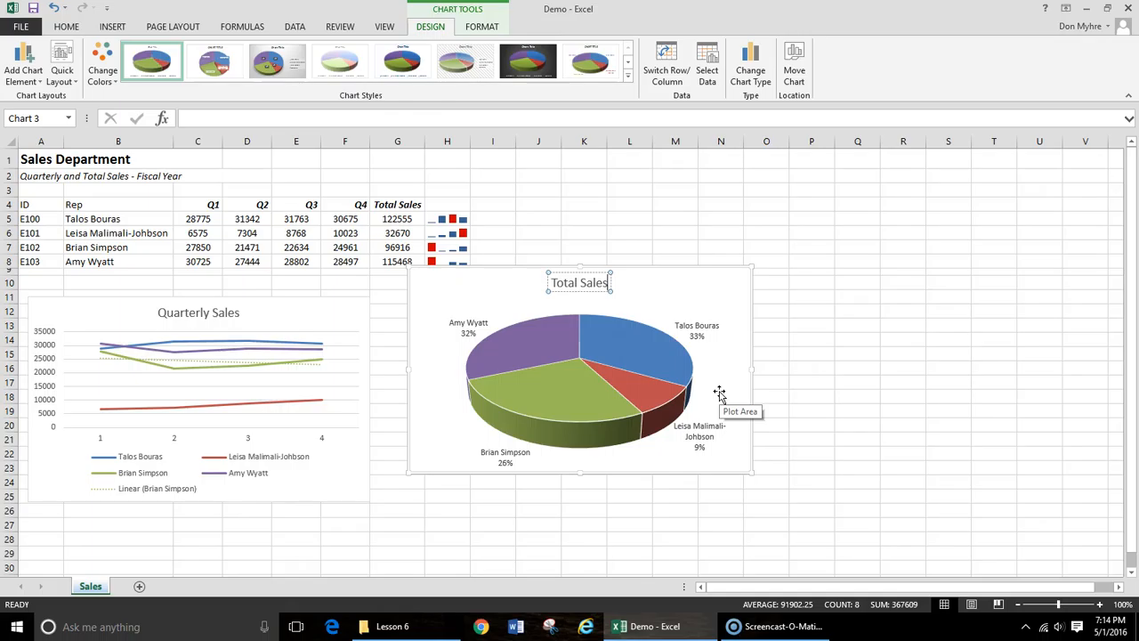
- Add a new blank worksheet after the Sales sheet
scroll(719, 393, down, 1)
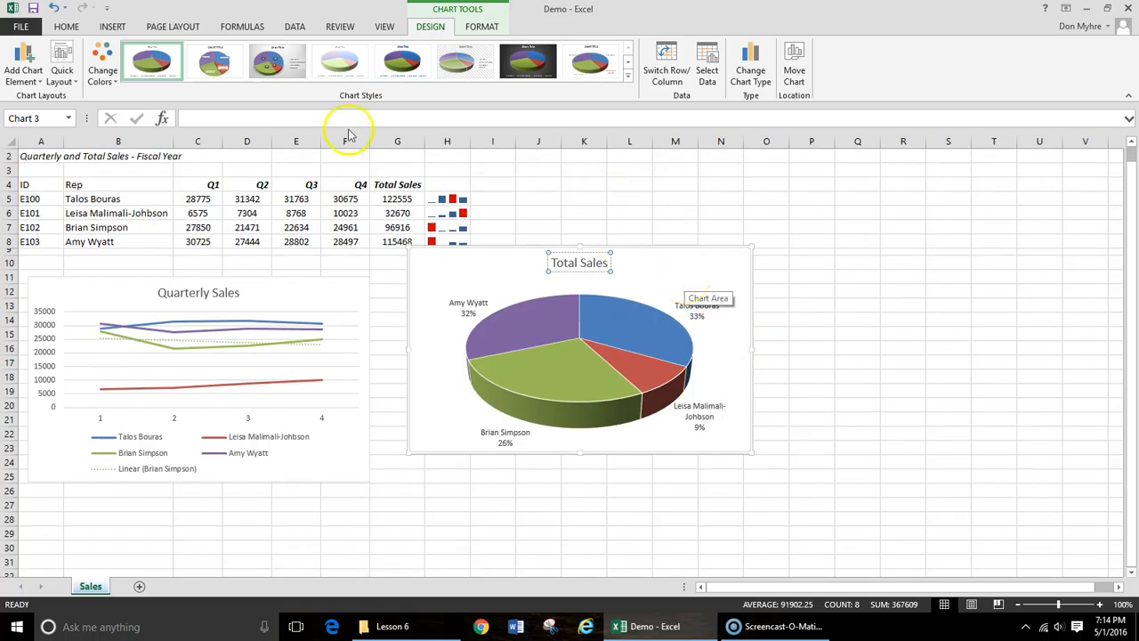
click(67, 26)
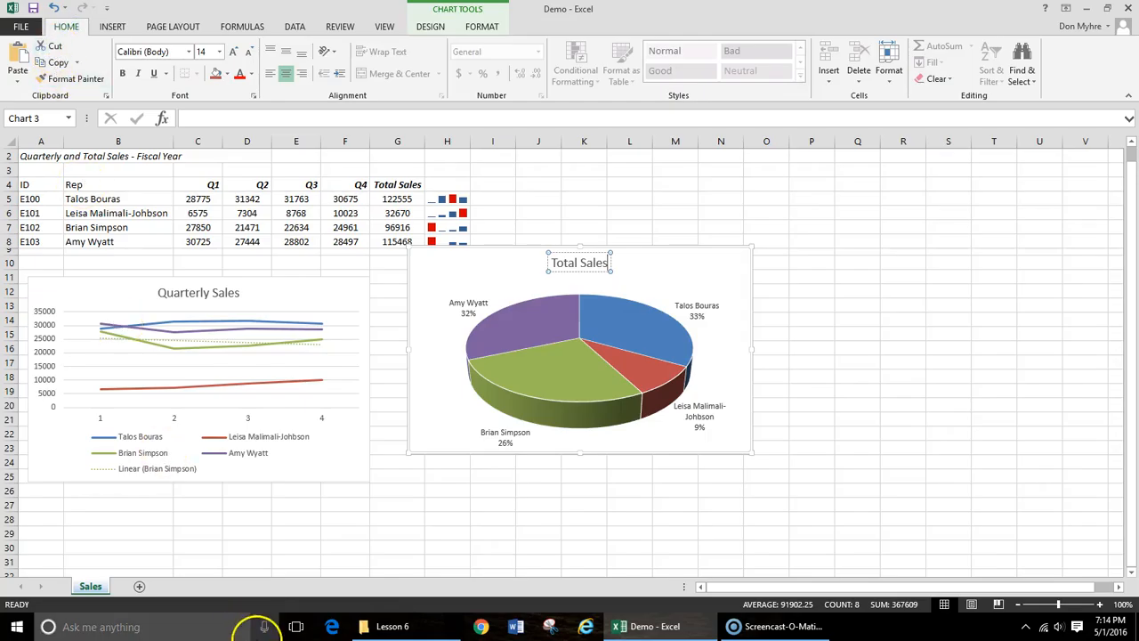
click(140, 588)
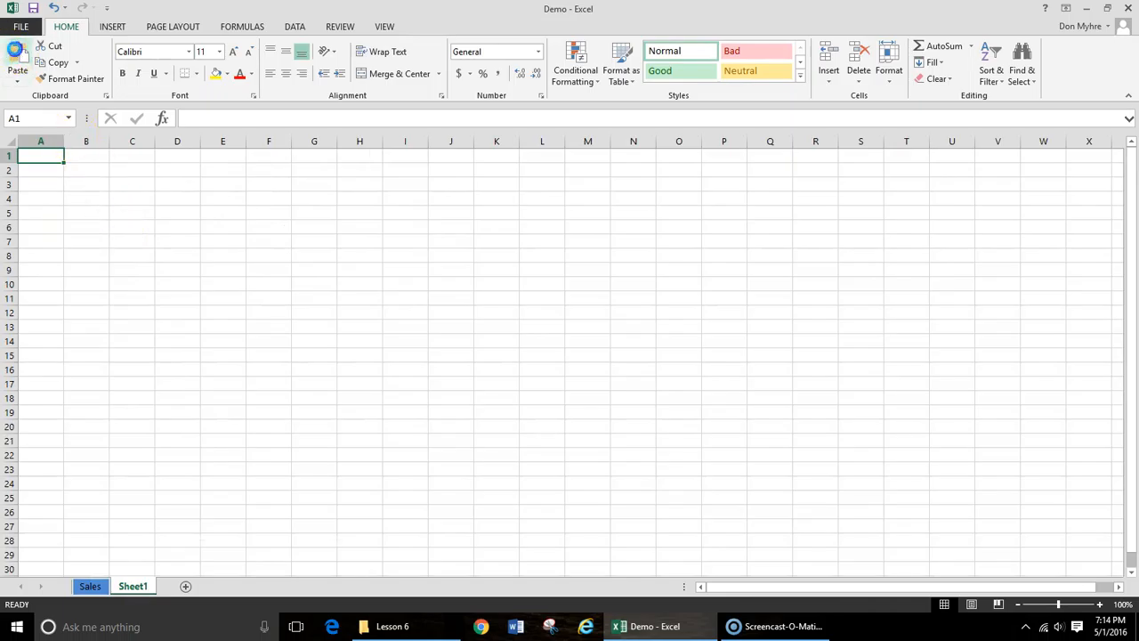
click(15, 51)
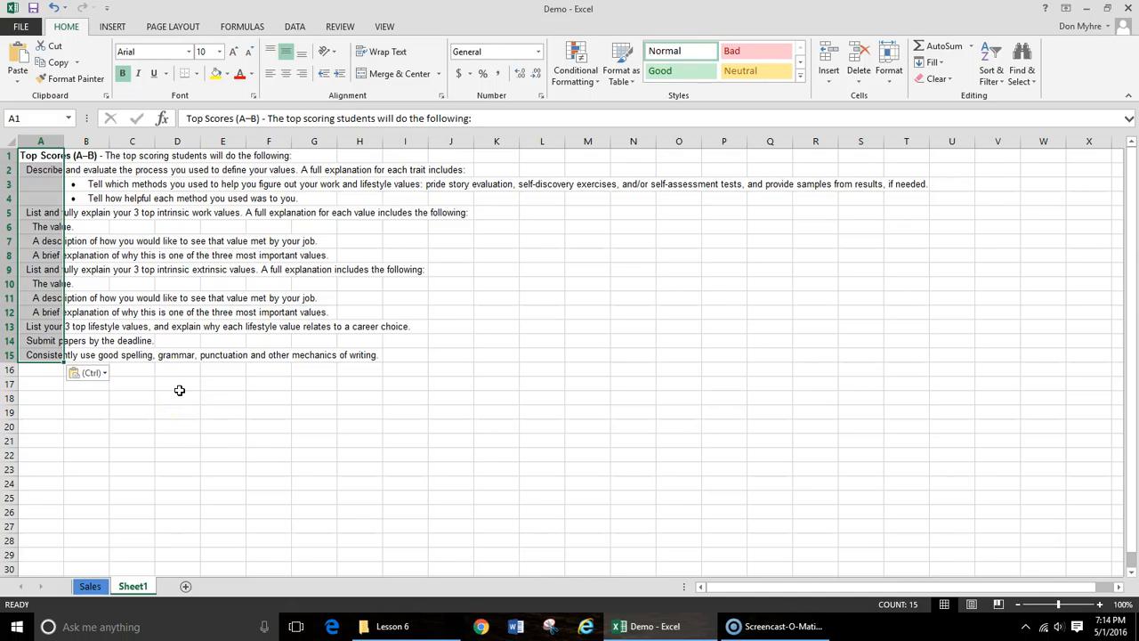
key(ctrl+c)
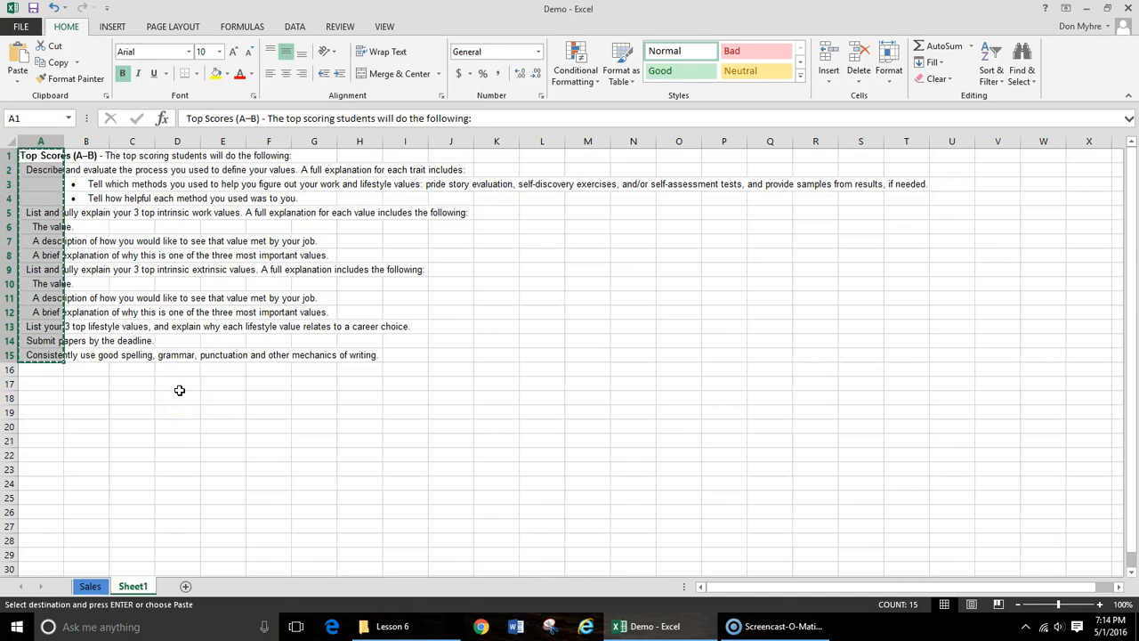
key(ctrl+z)
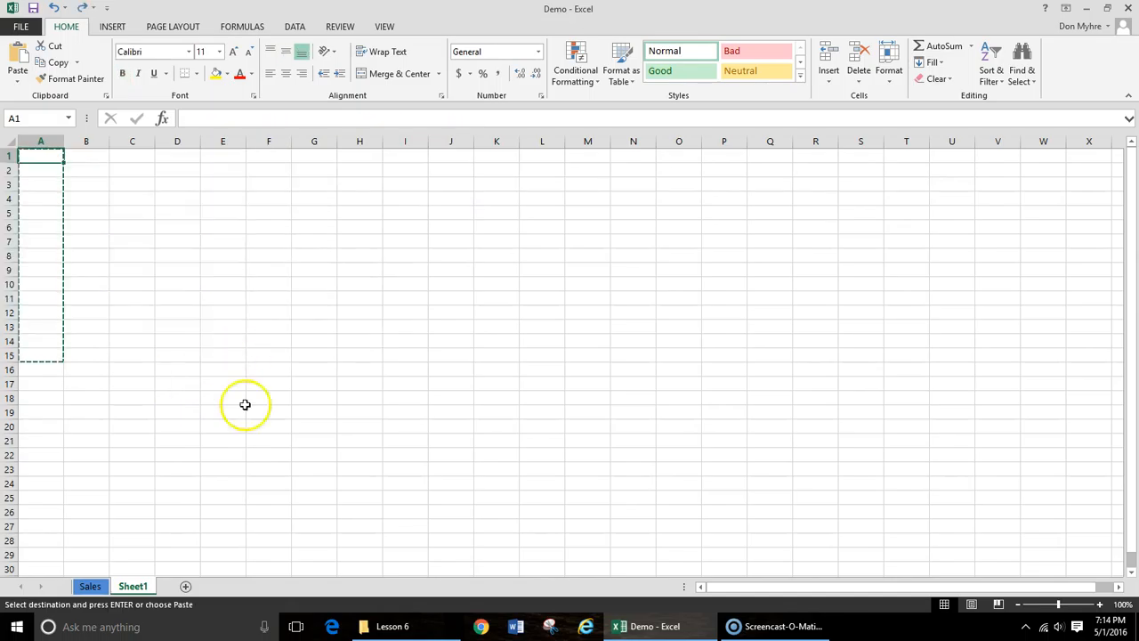
- Cut the Total Sales pie chart from the Sales sheet and paste it at cell A1 of Sheet1
click(89, 585)
click(678, 273)
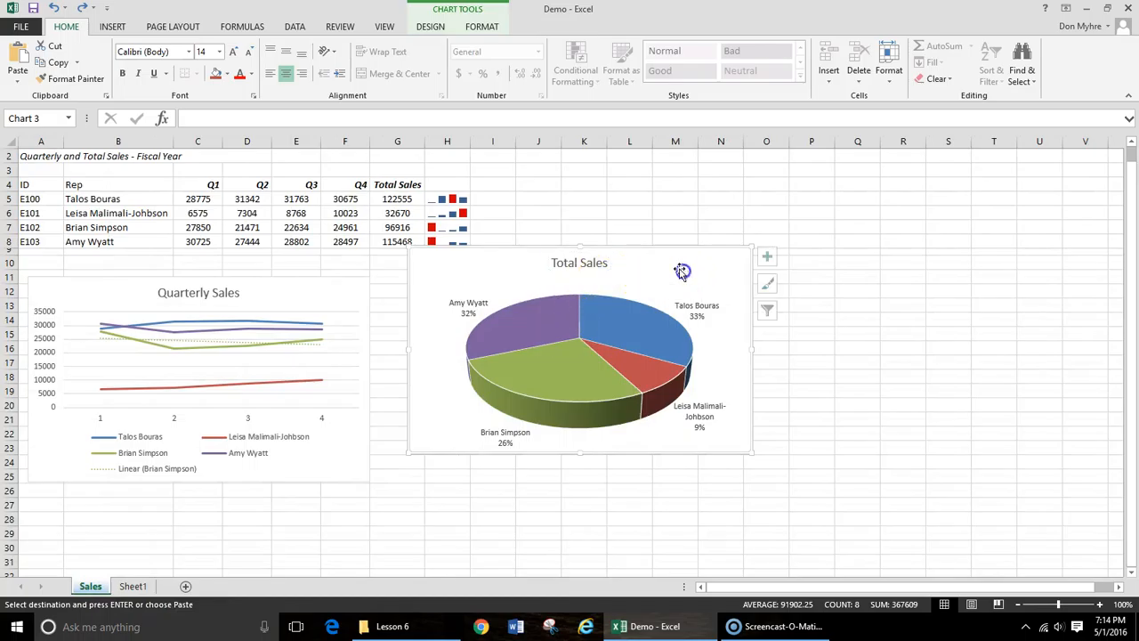
right_click(654, 262)
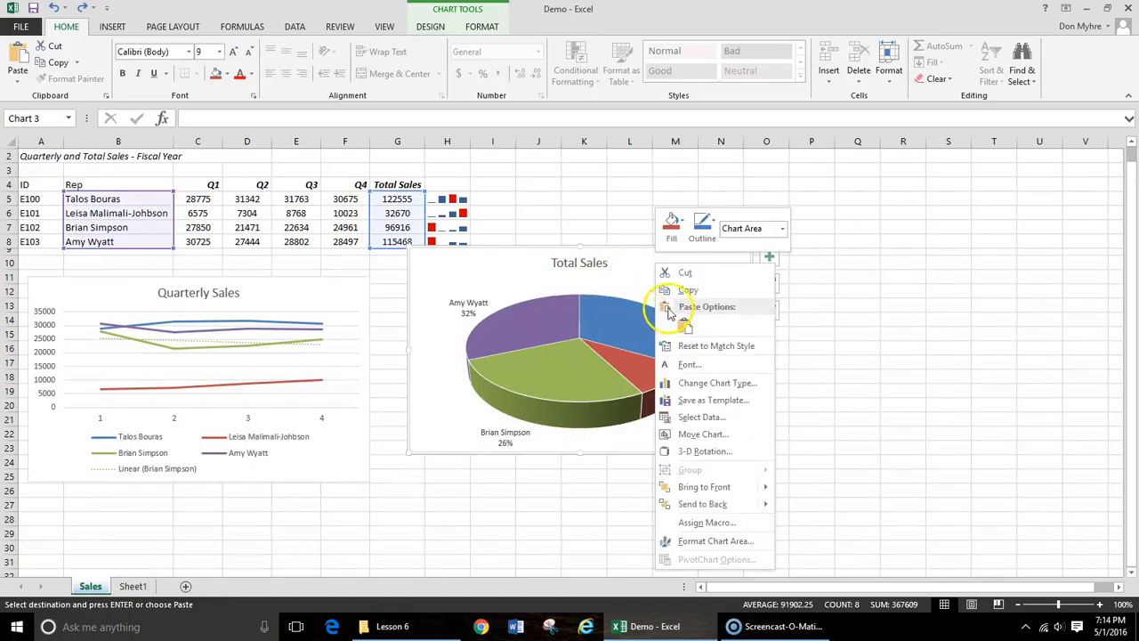
click(676, 287)
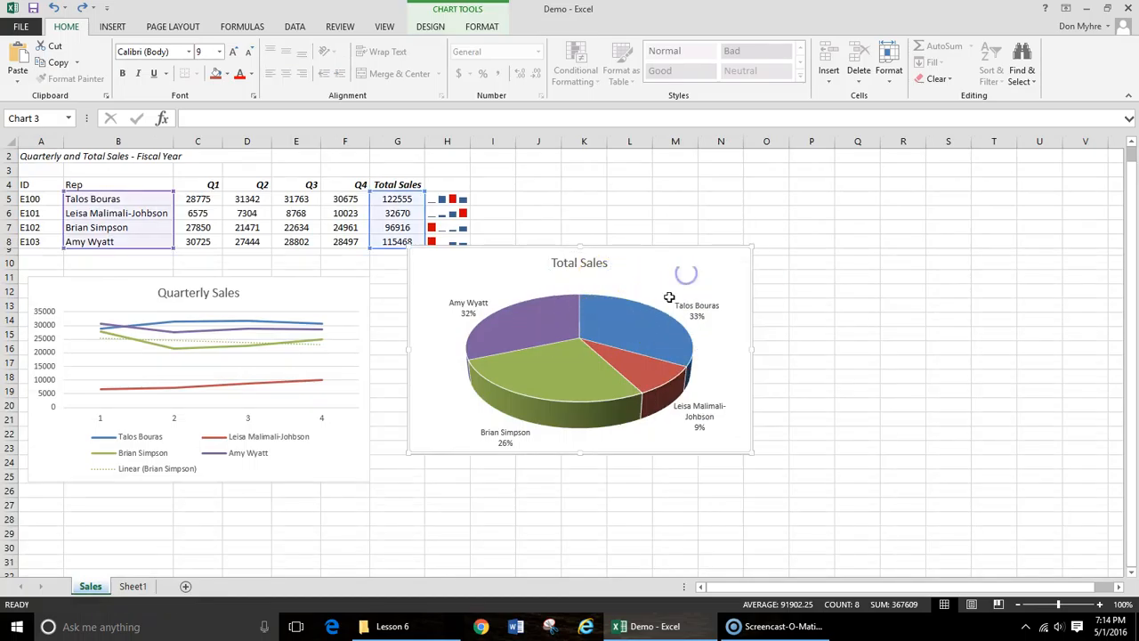
click(132, 585)
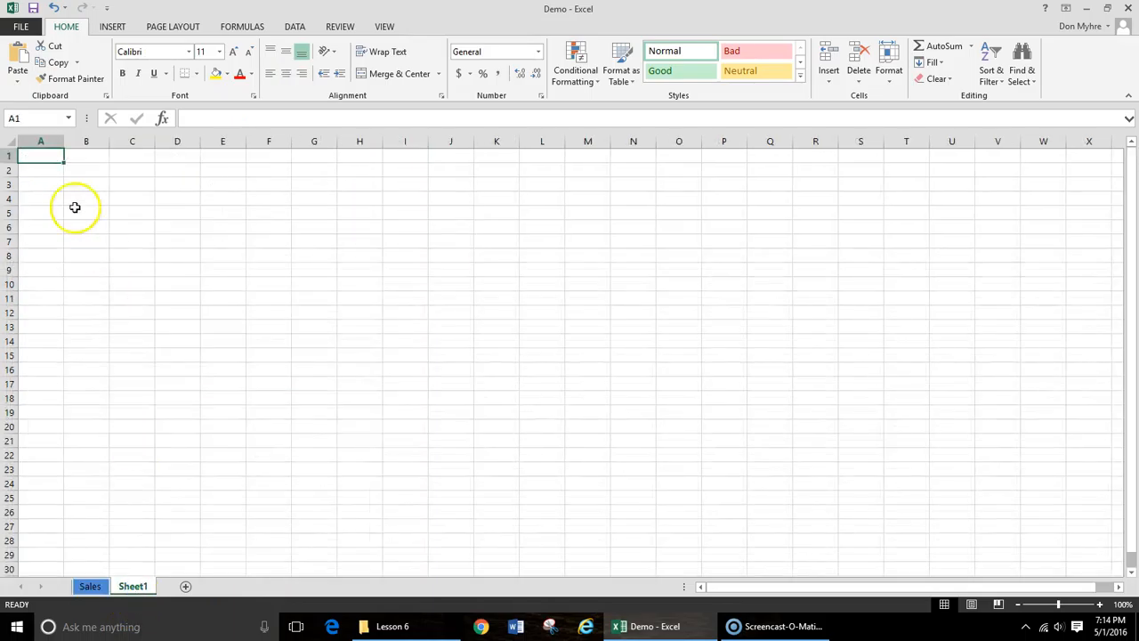
click(20, 58)
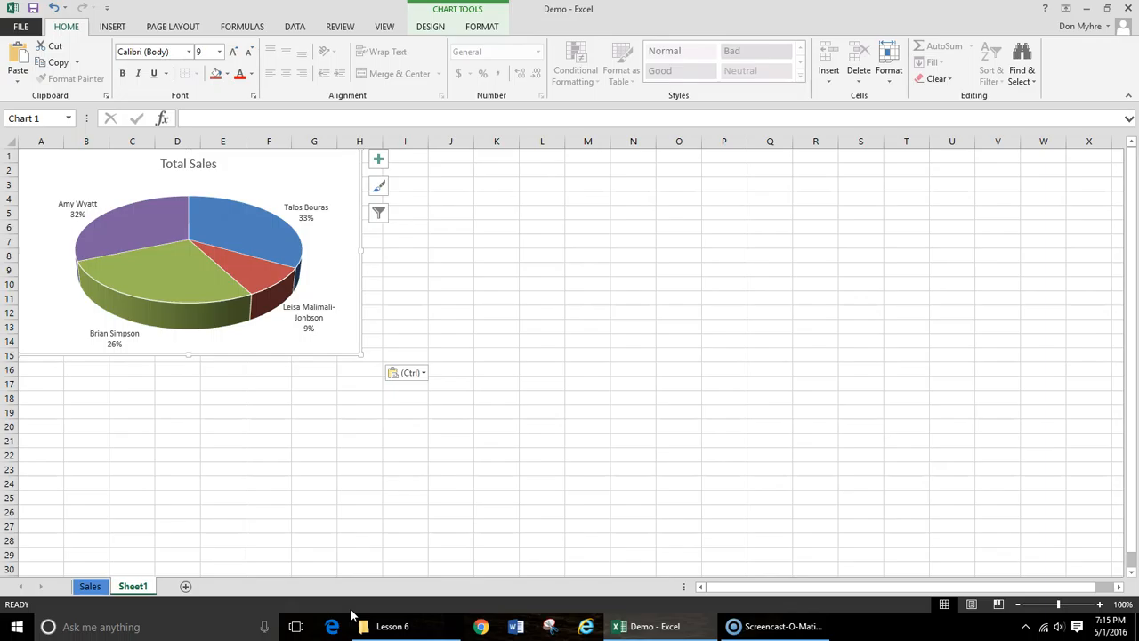
- Undo the pie chart's cut and paste to return it to the Sales sheet, keeping its Total Sales title
click(55, 8)
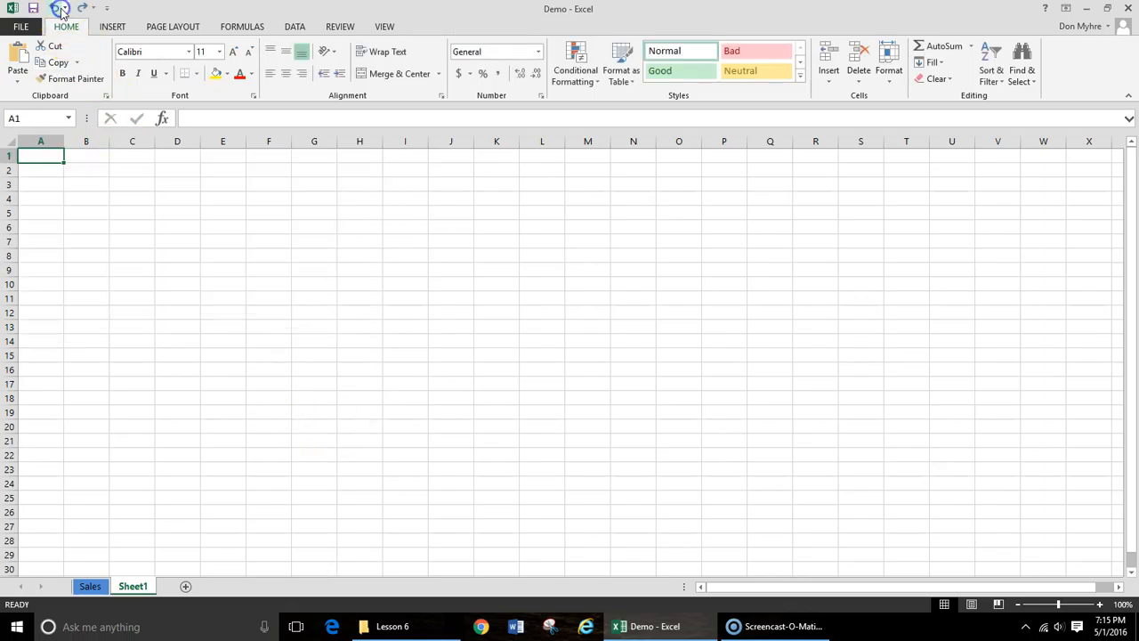
click(56, 8)
click(55, 8)
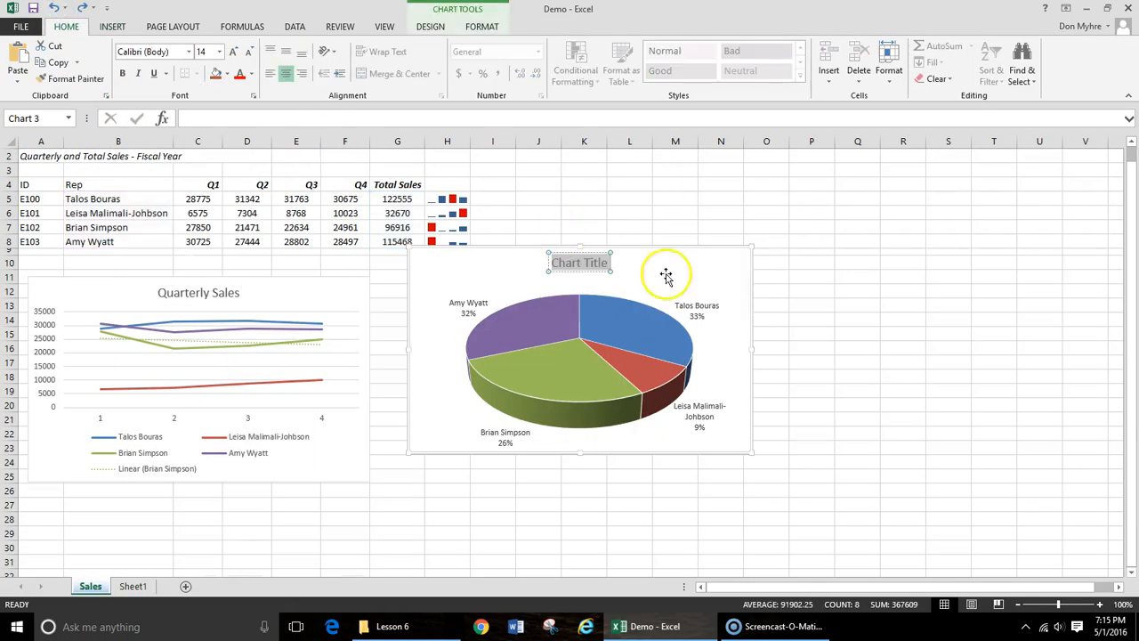
click(82, 8)
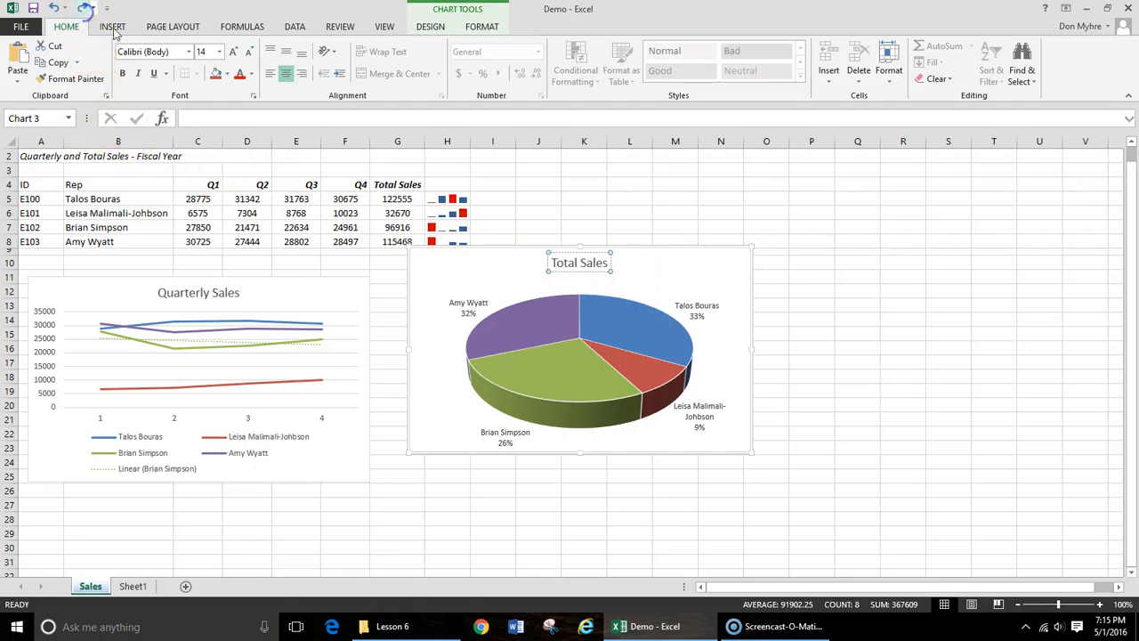
- Move the pie chart from the Sales sheet to a new chart sheet named Total Sales
click(694, 273)
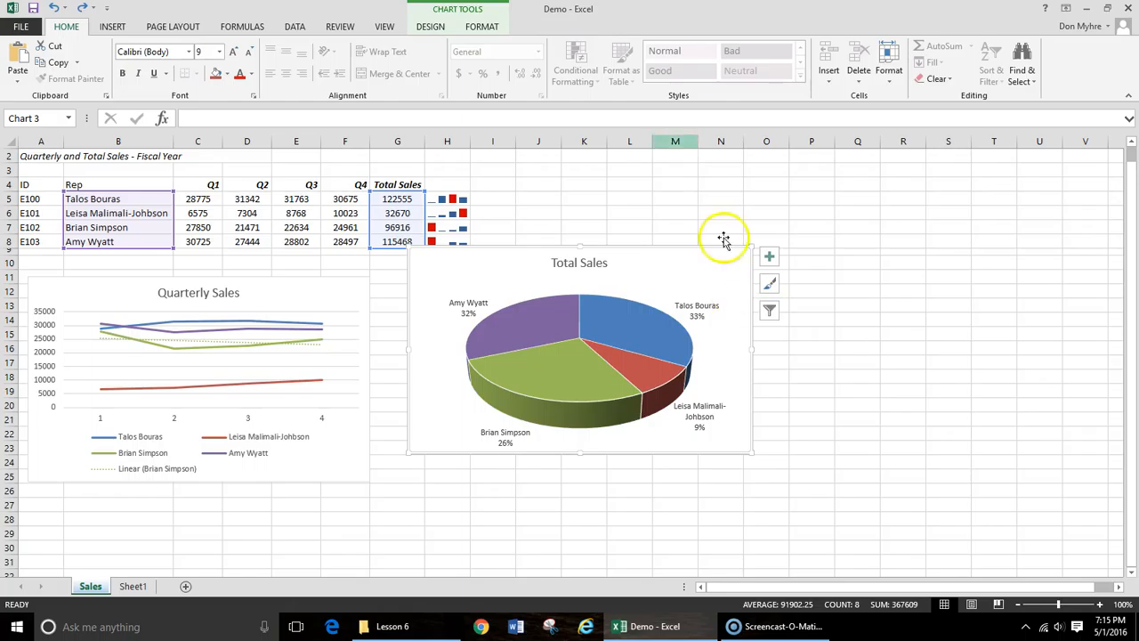
click(431, 27)
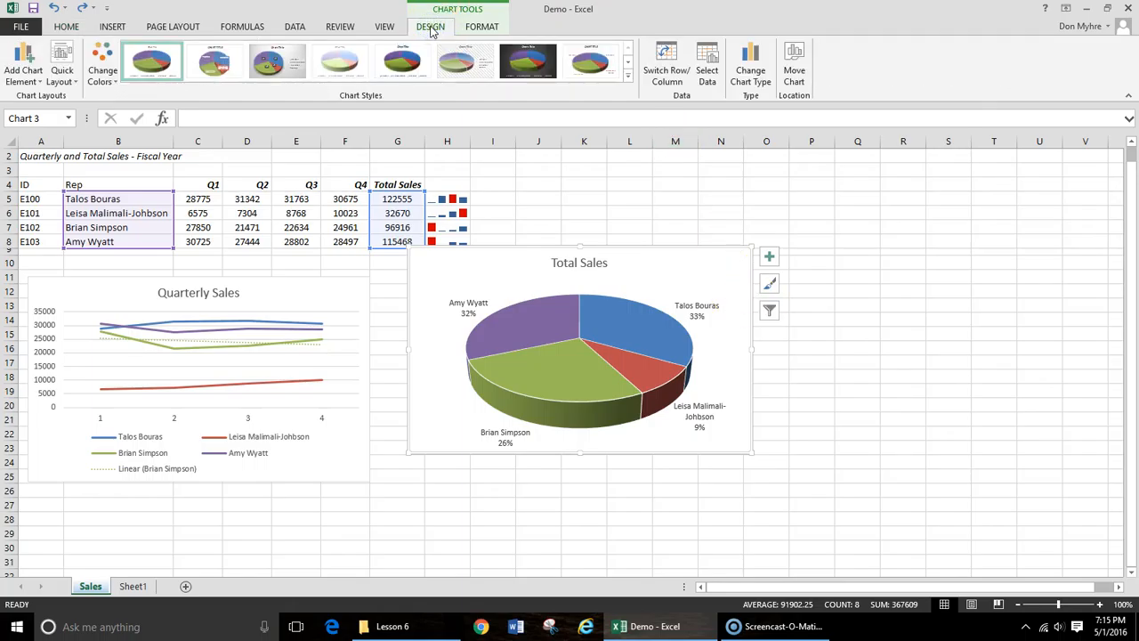
click(795, 62)
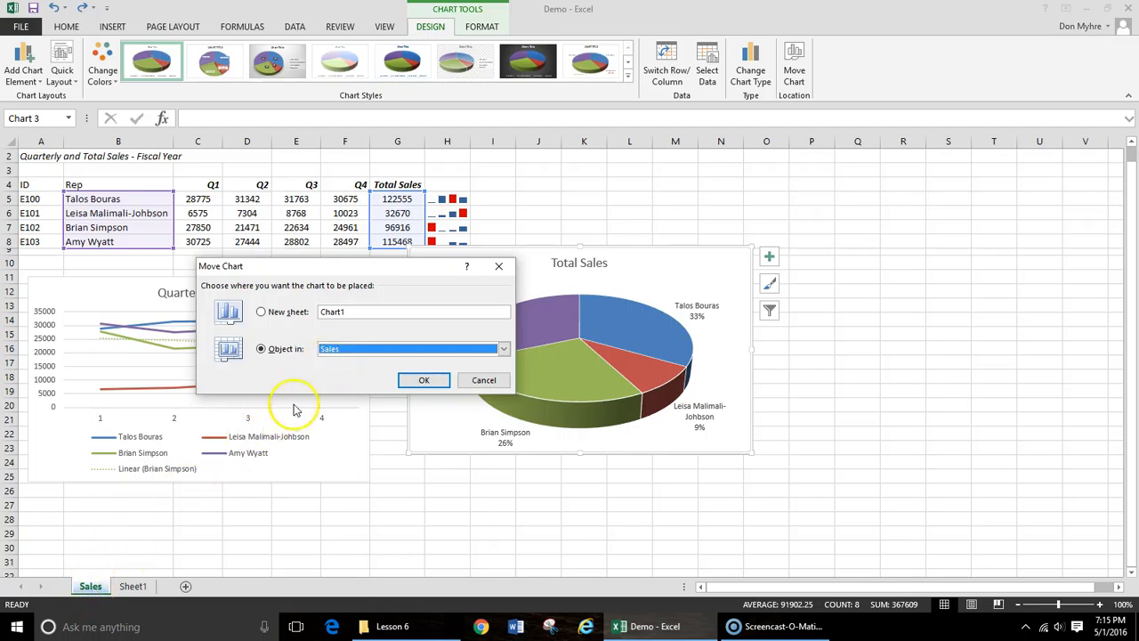
click(260, 313)
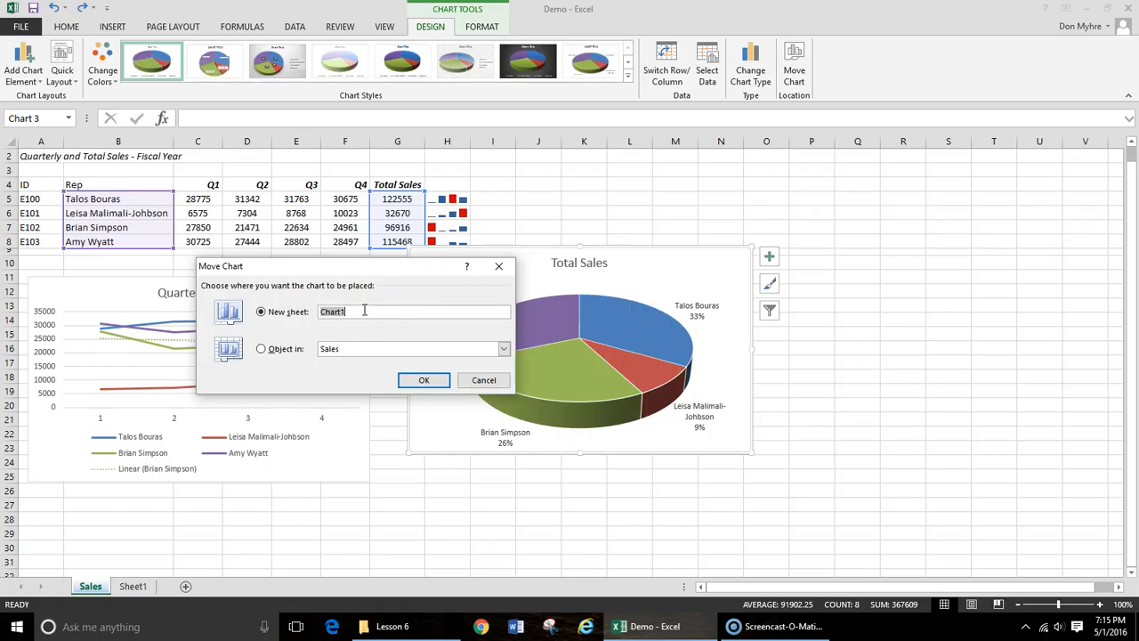
text(Total Sales)
click(433, 380)
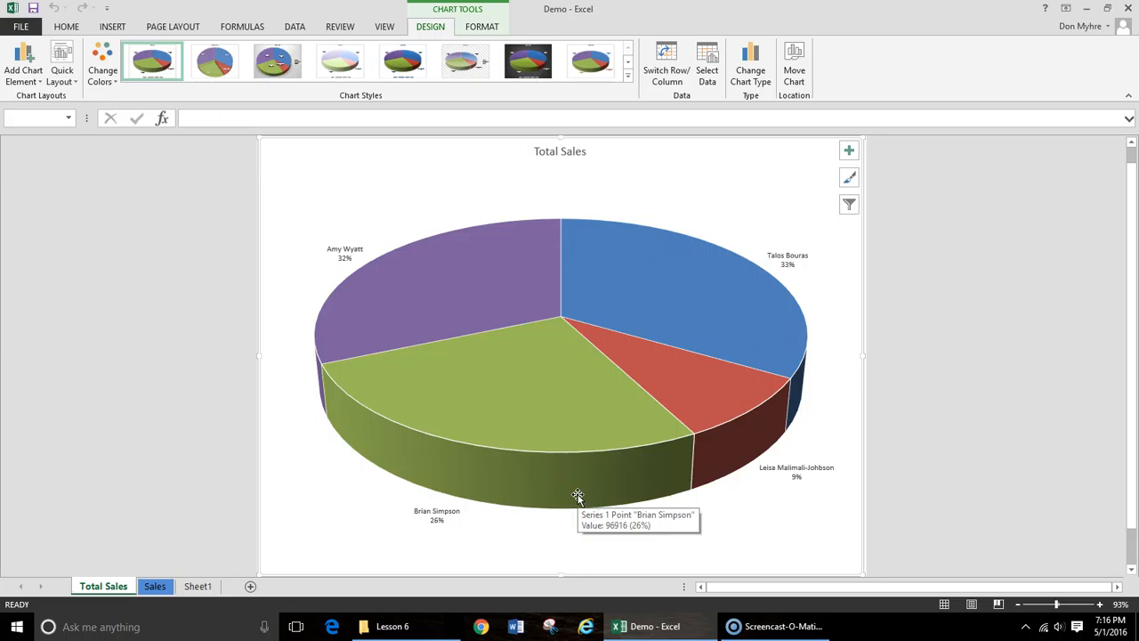
- Set the Total Sales sheet's tab color to red
right_click(101, 588)
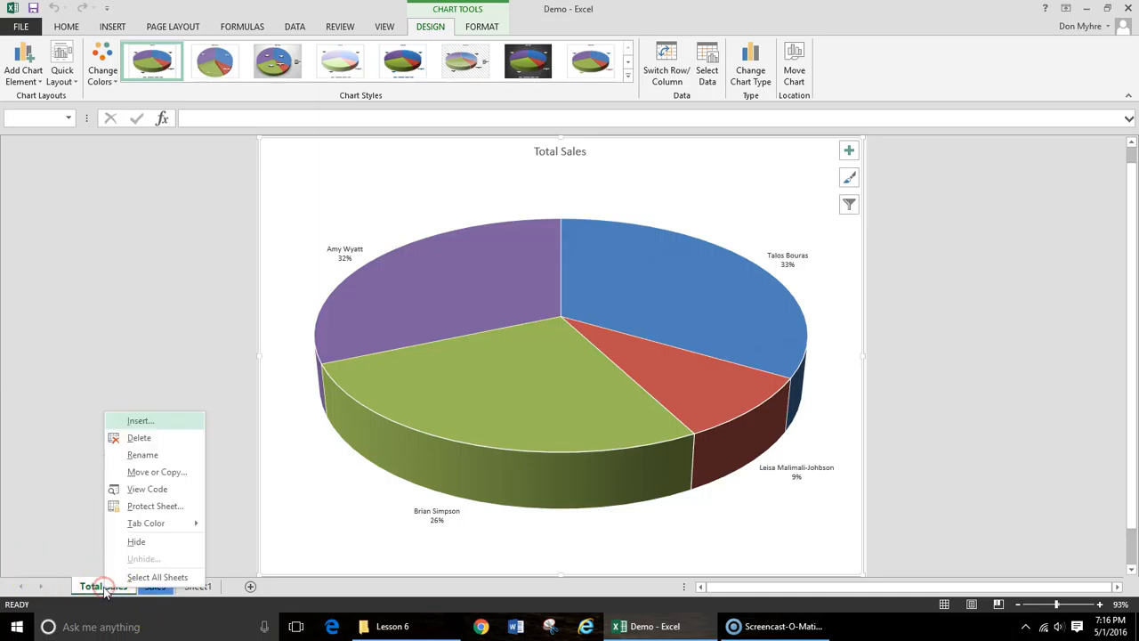
mouse_move(145, 522)
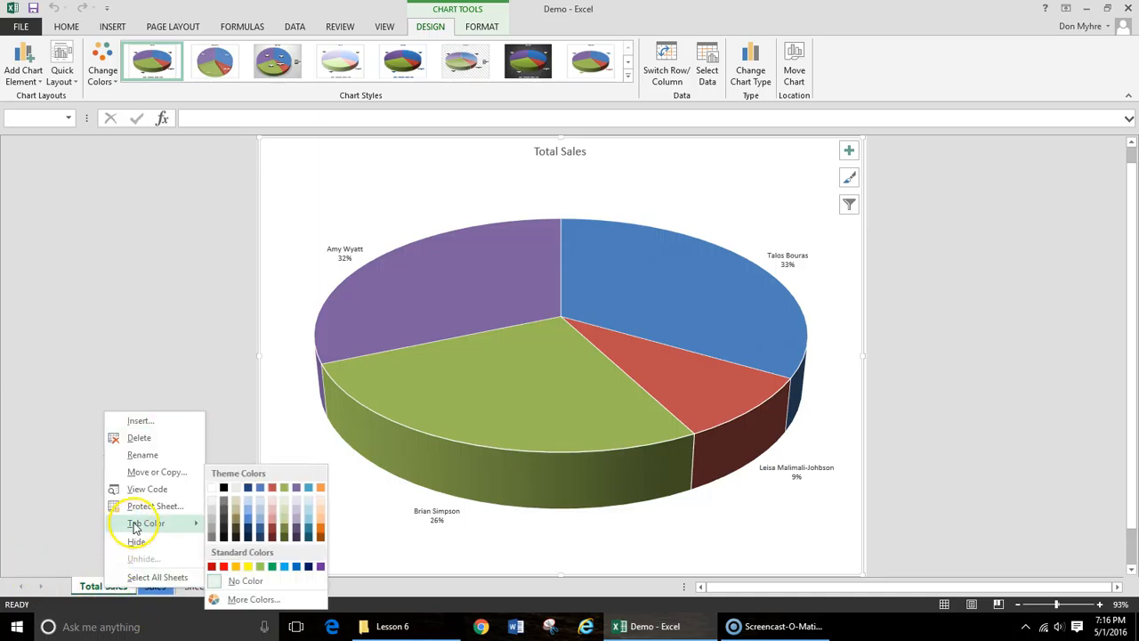
click(212, 567)
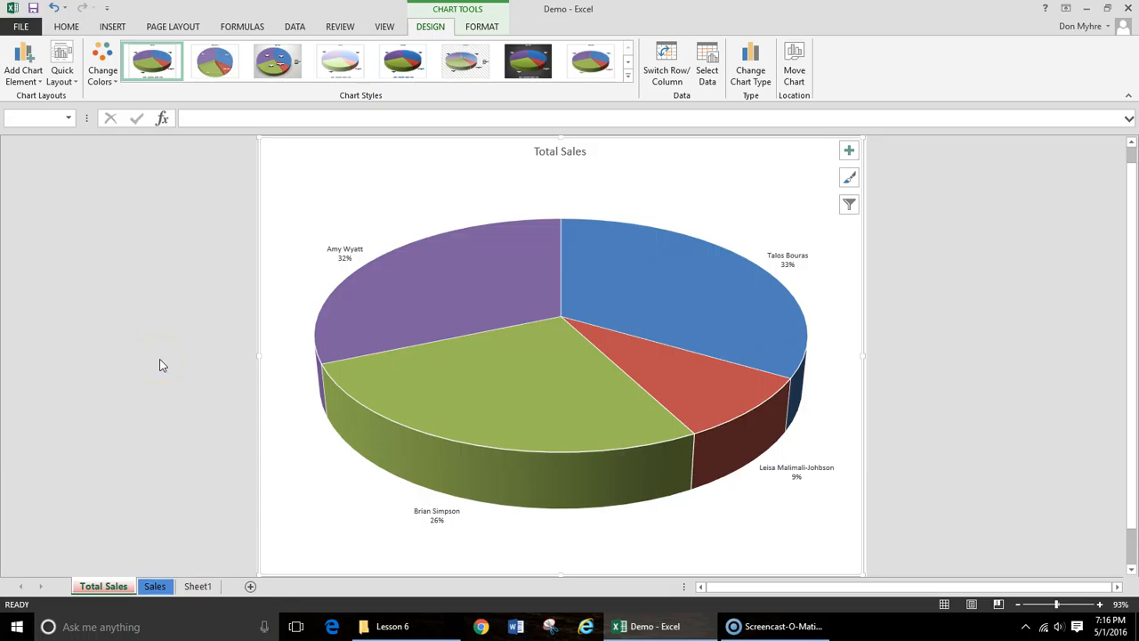
- Reorder the sheets so that Sales comes before Total Sales
click(156, 586)
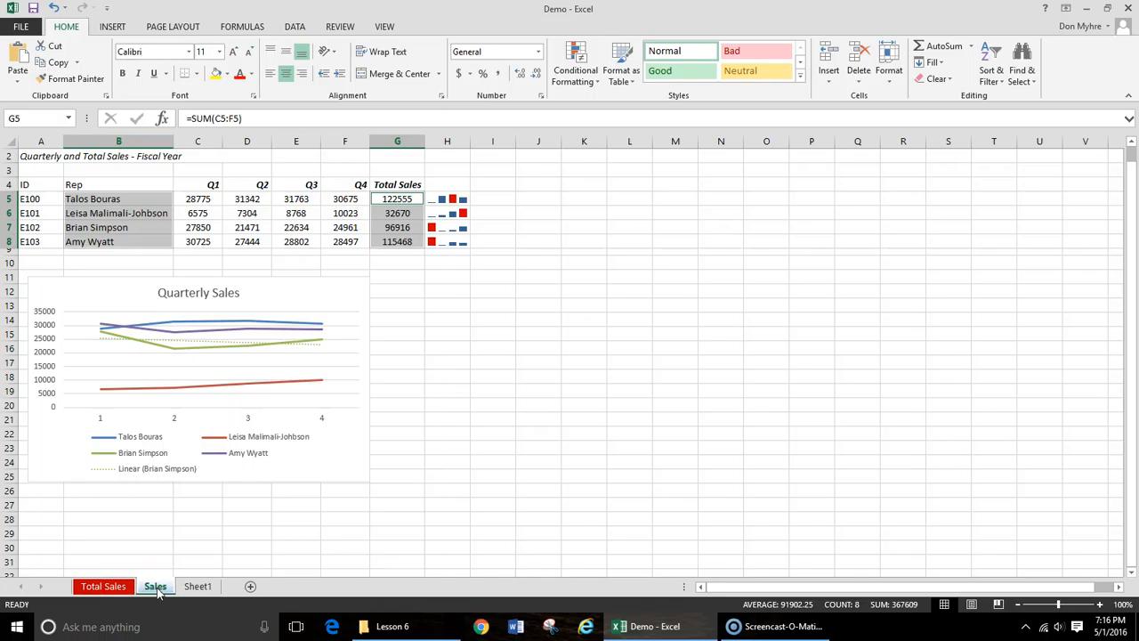
drag(158, 591, 157, 590)
drag(157, 590, 108, 587)
mouse_move(109, 587)
mouse_down()
mouse_move(75, 582)
mouse_move(89, 584)
mouse_up()
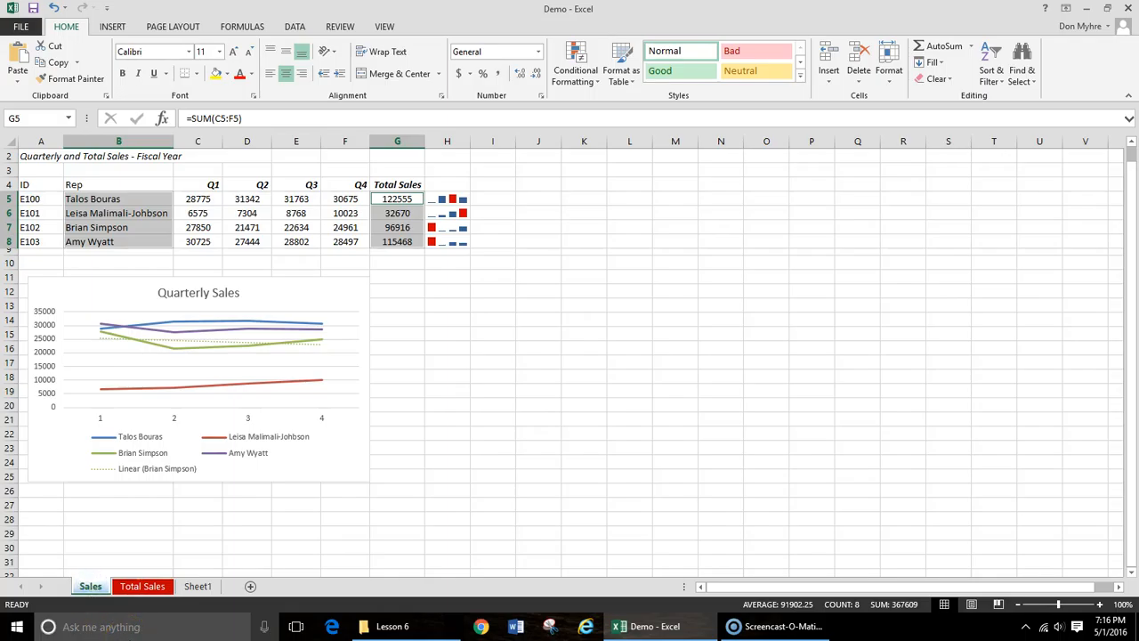
mouse_move(84, 589)
mouse_down()
mouse_move(192, 588)
mouse_move(89, 588)
mouse_up()
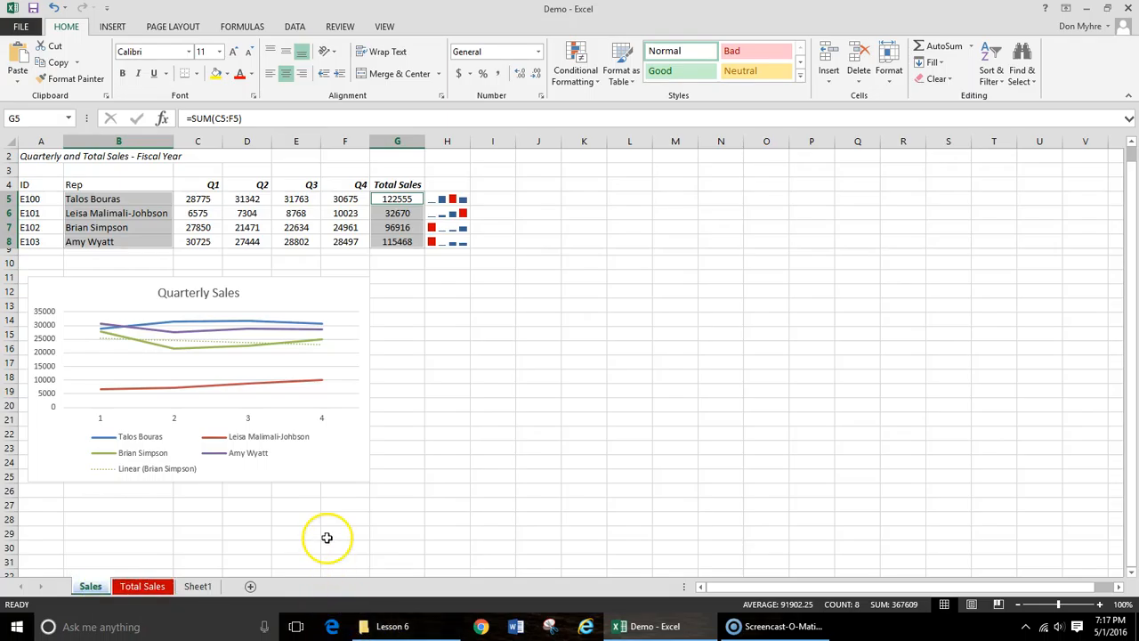